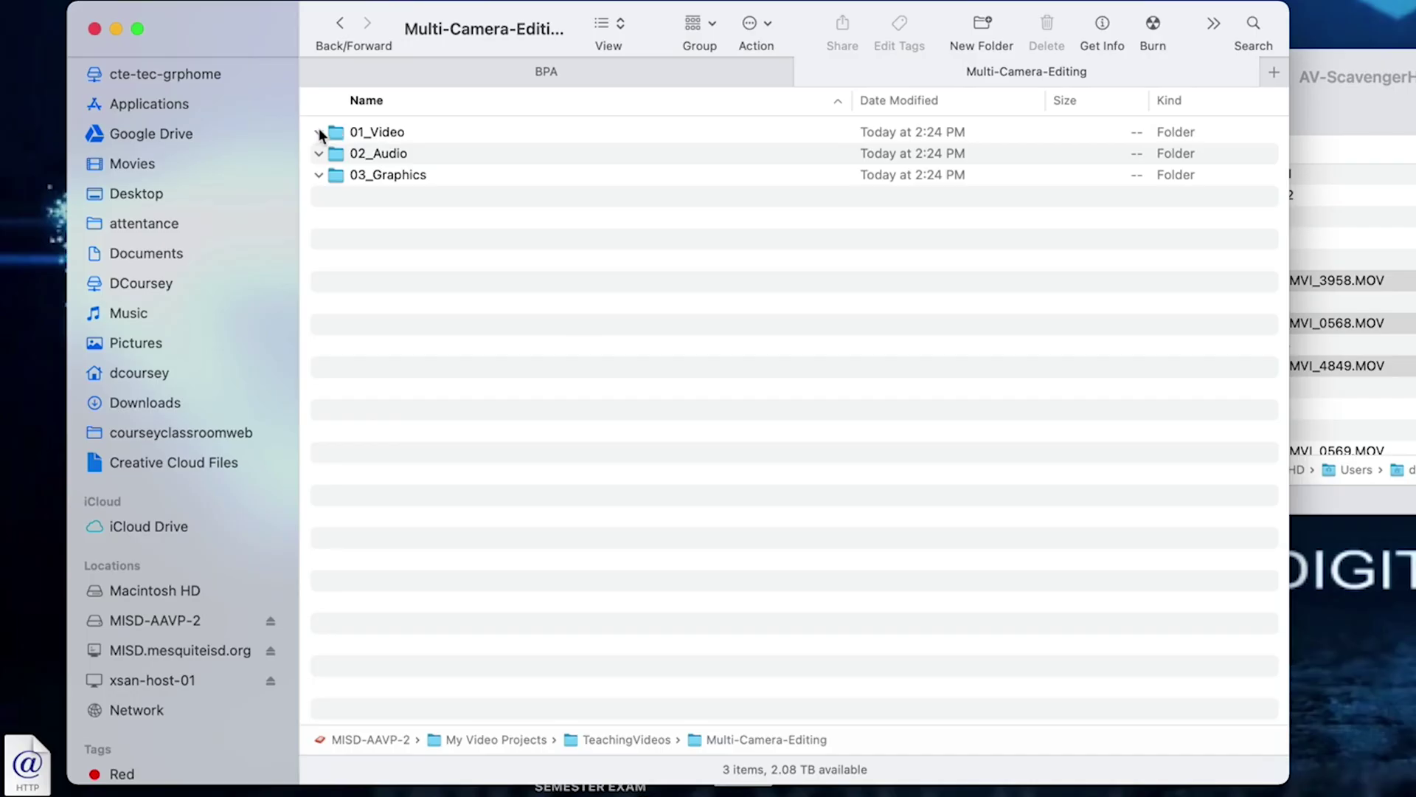
Step: Expand the 01_Video folder in Finder and select Camera-1.MOV
click(318, 132)
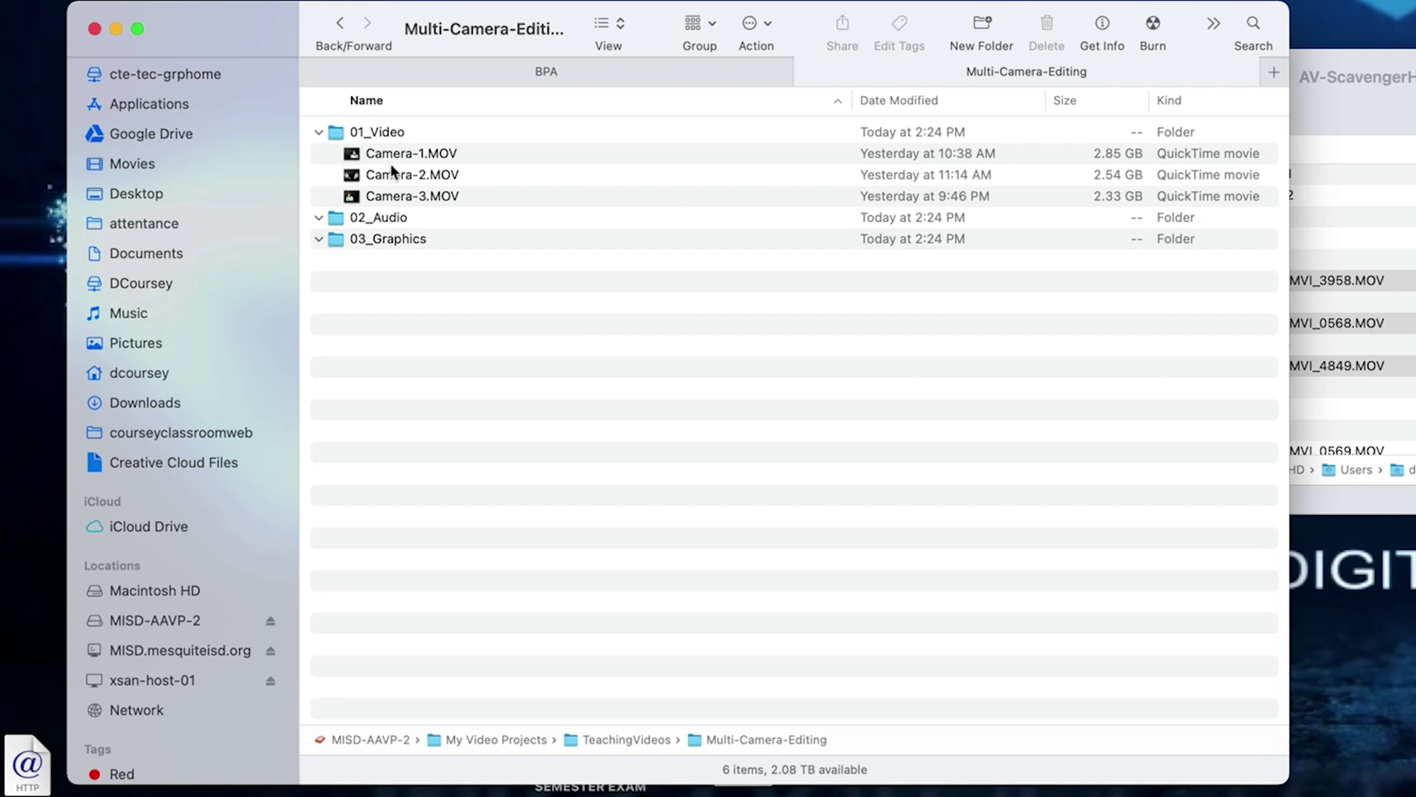
click(392, 155)
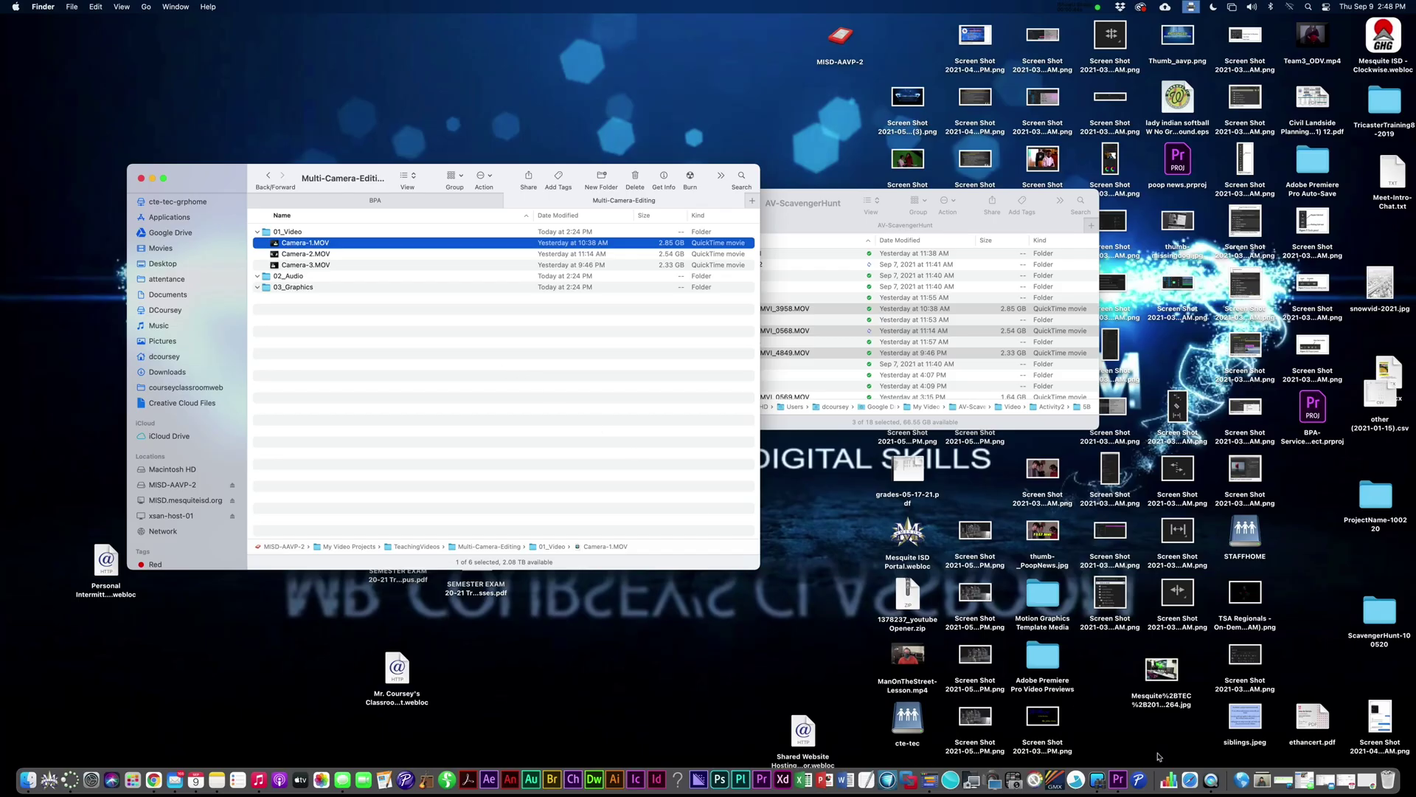
Step: Launch Premiere, create a new project, and import Camera-1, Camera-2 and Camera-3.MOV
click(1119, 780)
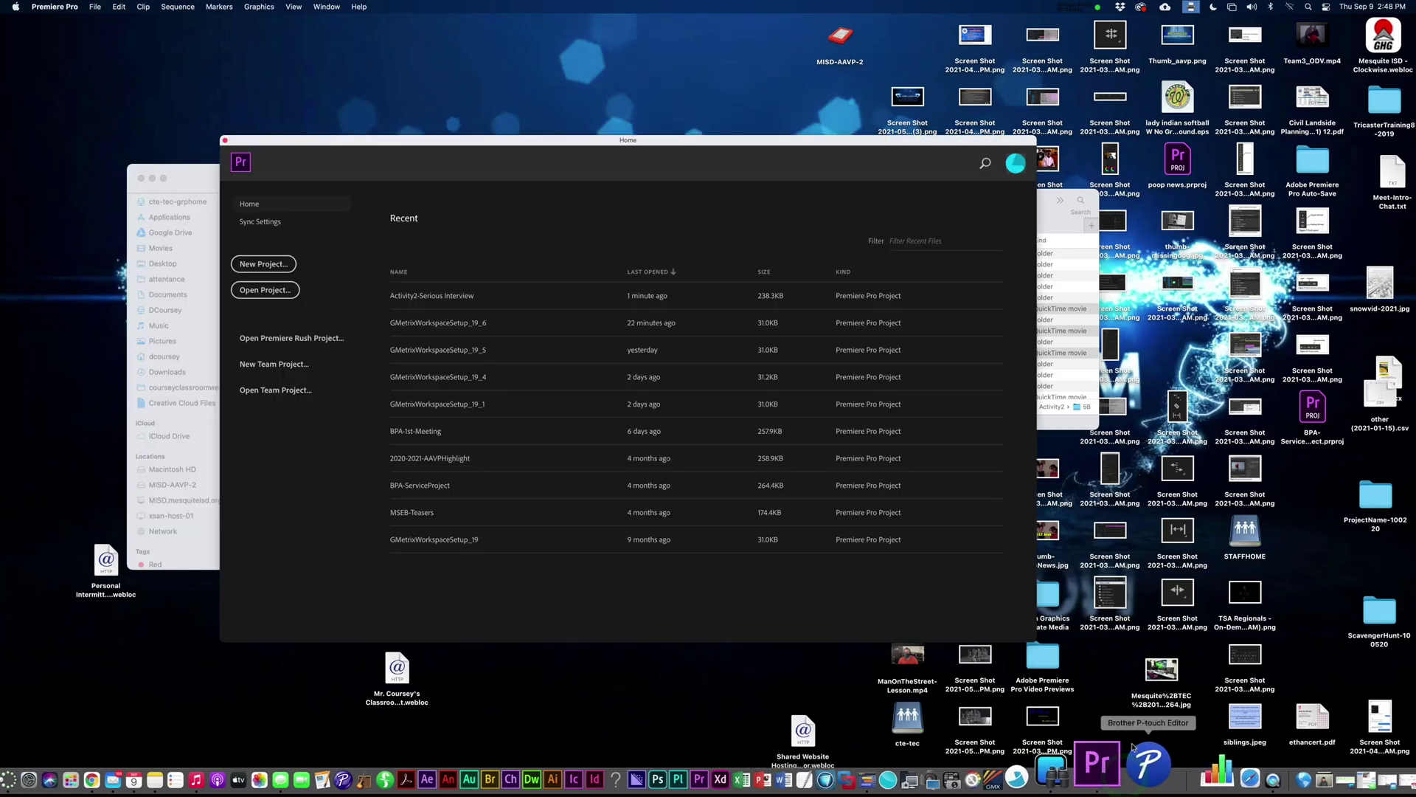
click(263, 264)
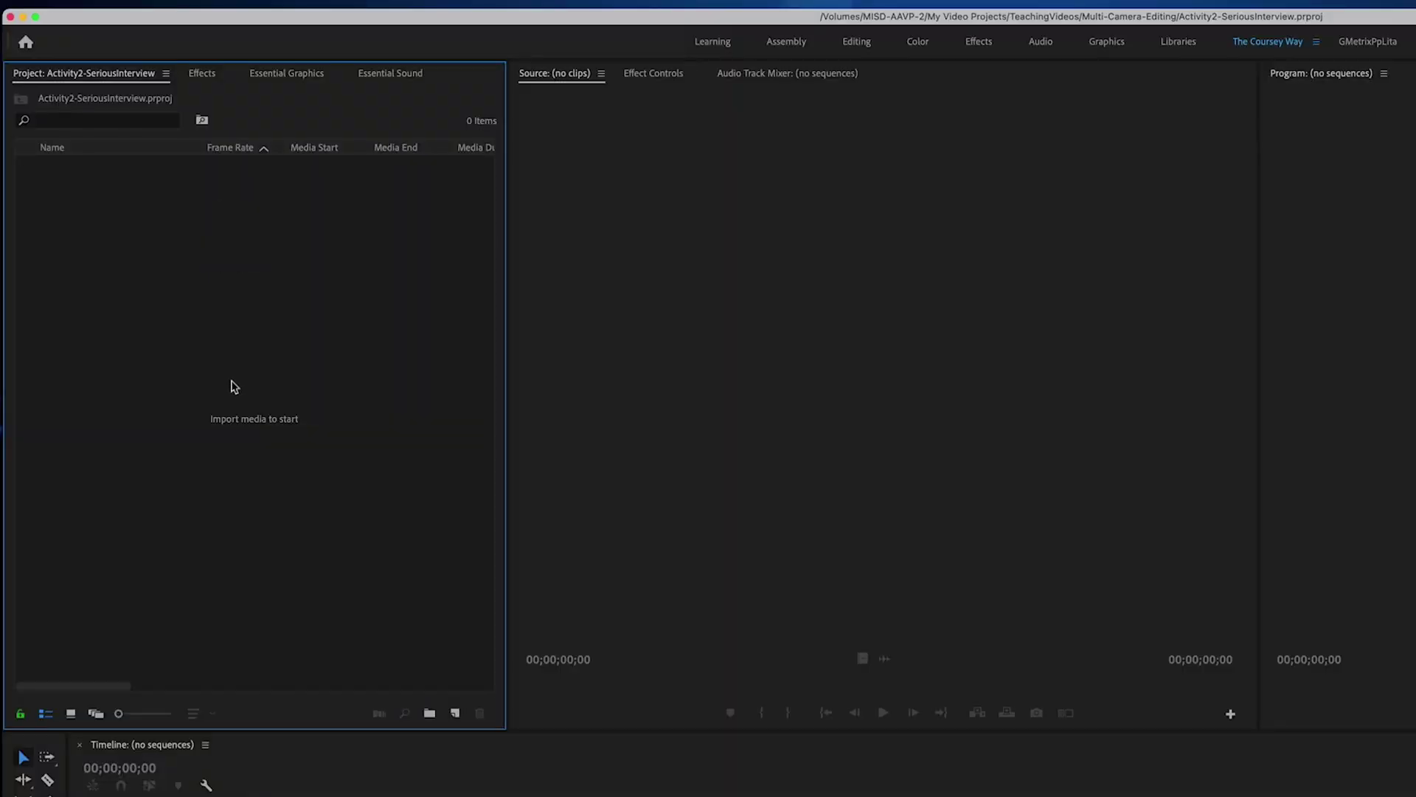
right_click(234, 387)
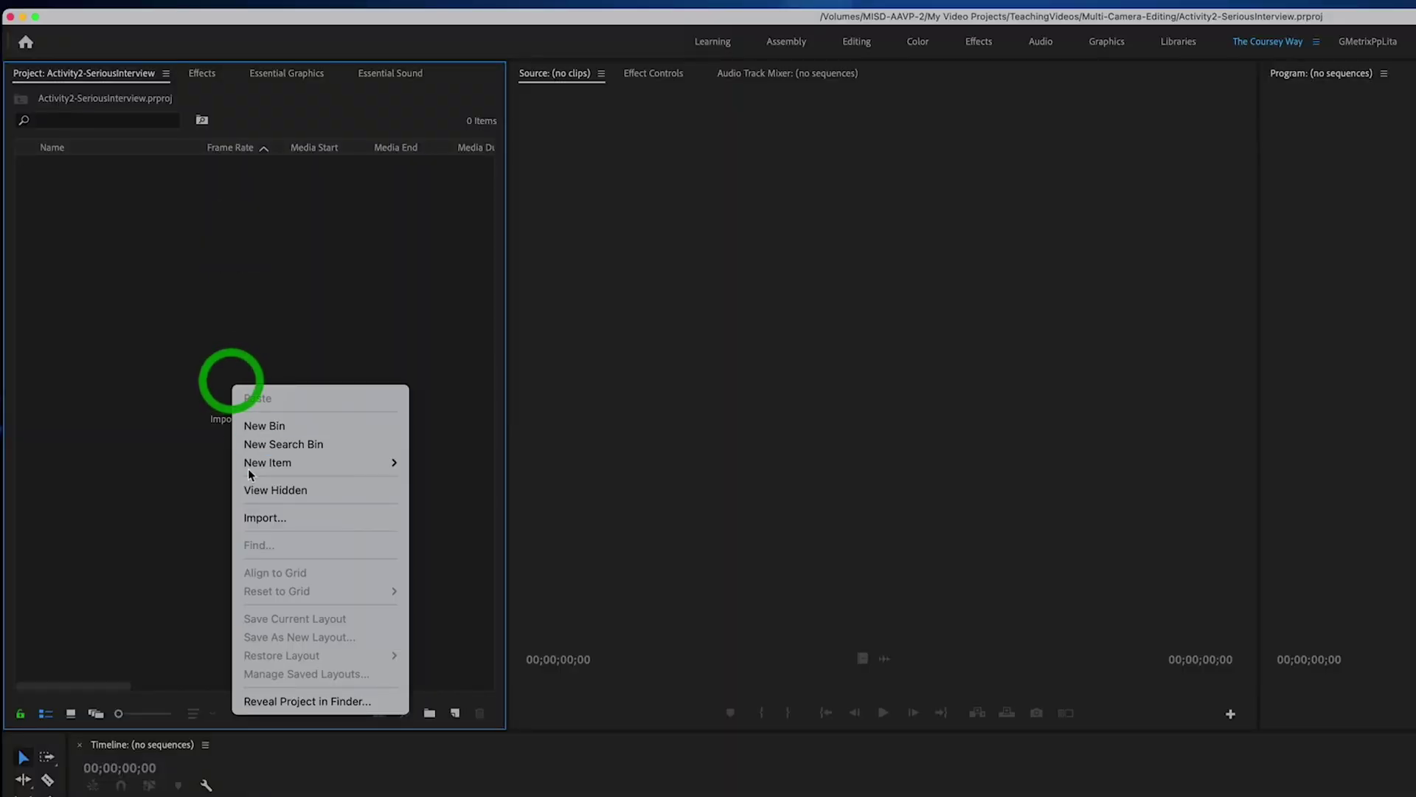
click(287, 519)
click(810, 284)
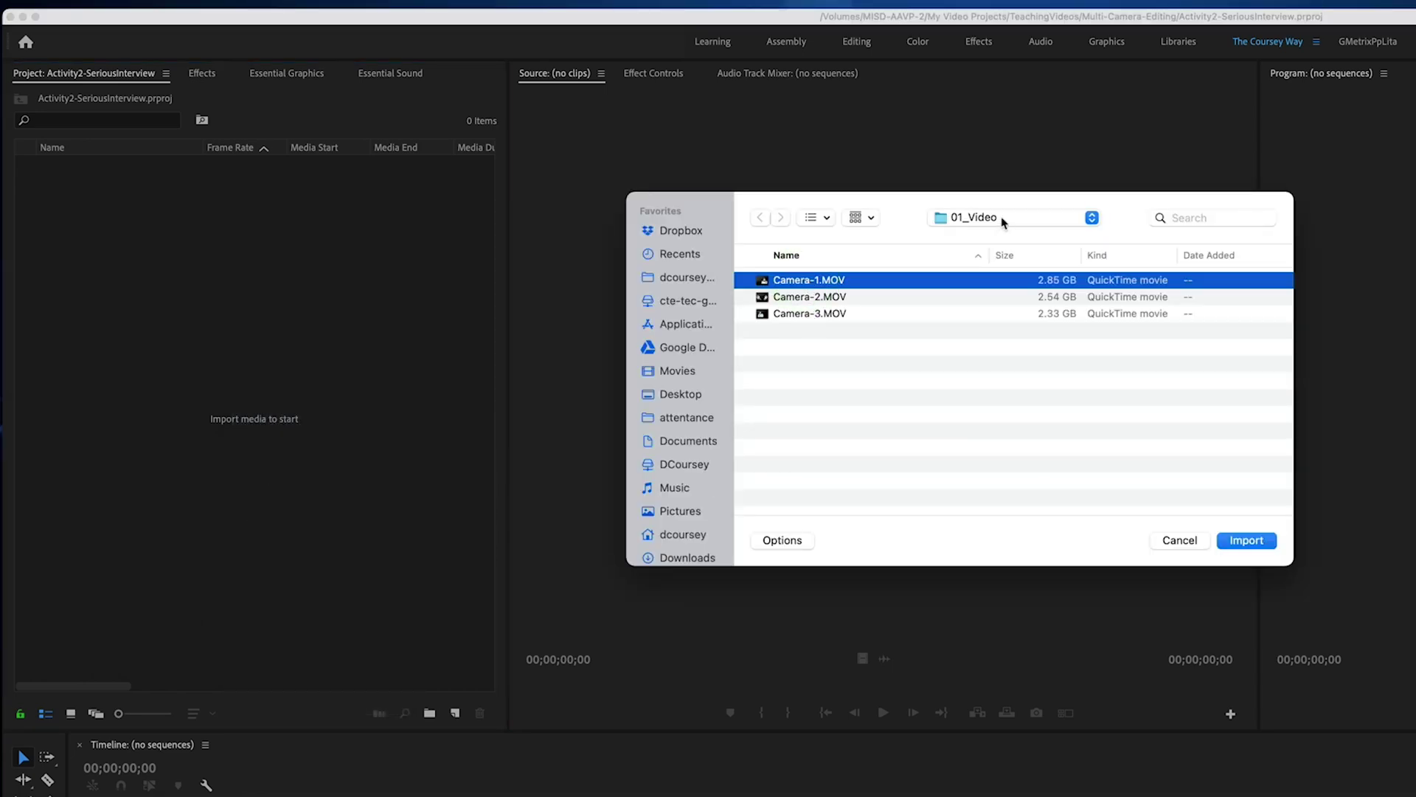
shift+click(796, 315)
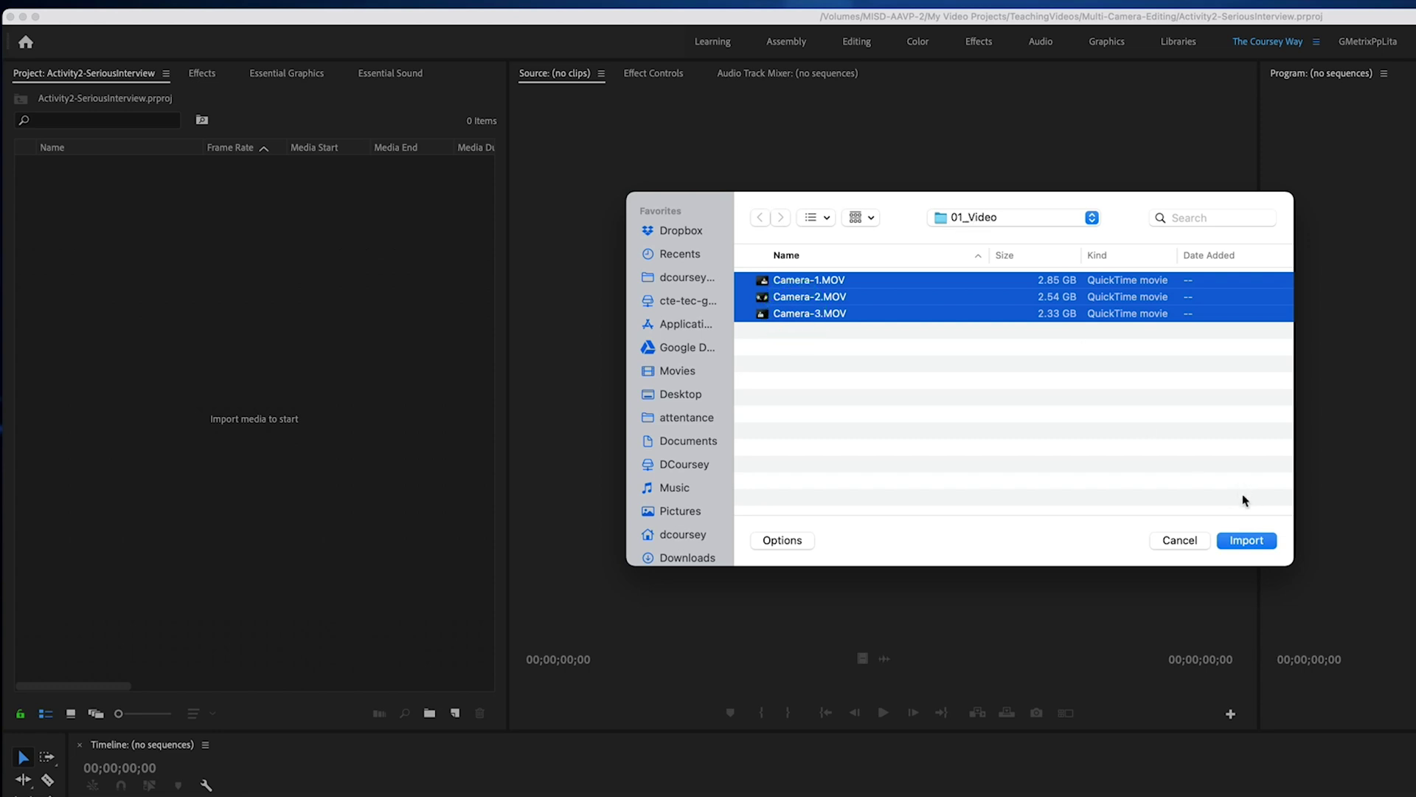
click(1246, 540)
click(272, 371)
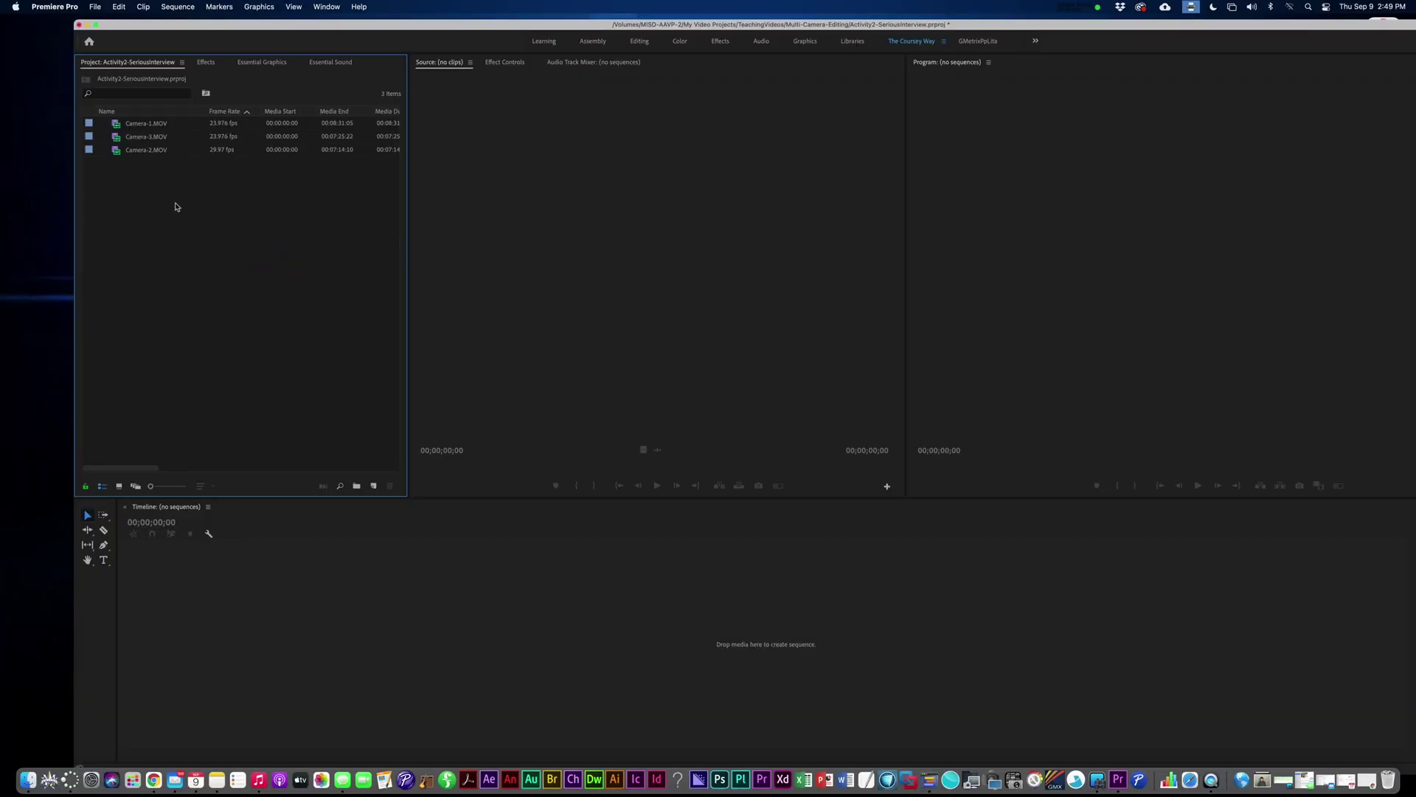
Step: Build a multicam source sequence 'Activity2 Multicam' from the three clips, audio-synced, All Cameras audio
click(147, 127)
shift+click(143, 151)
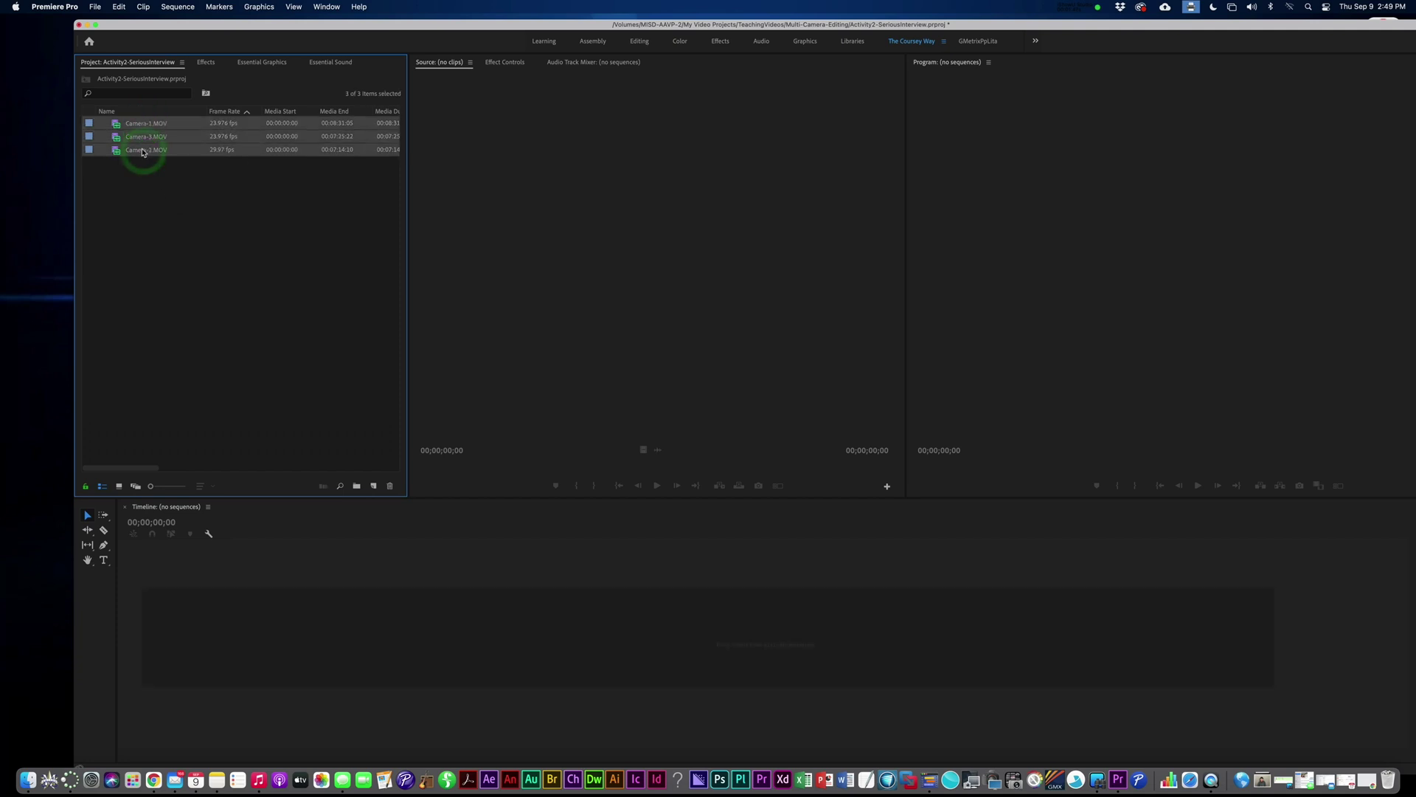
right_click(143, 152)
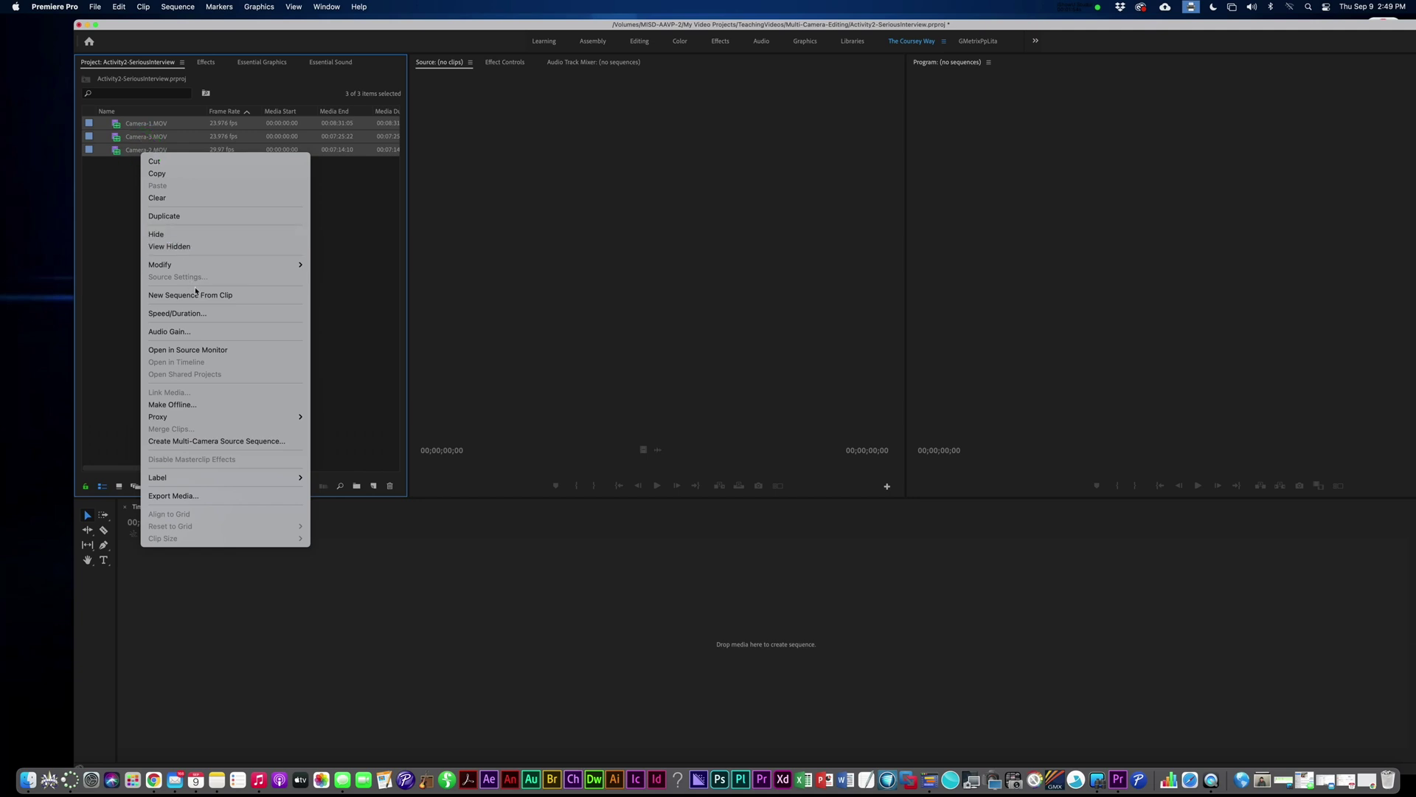
click(223, 441)
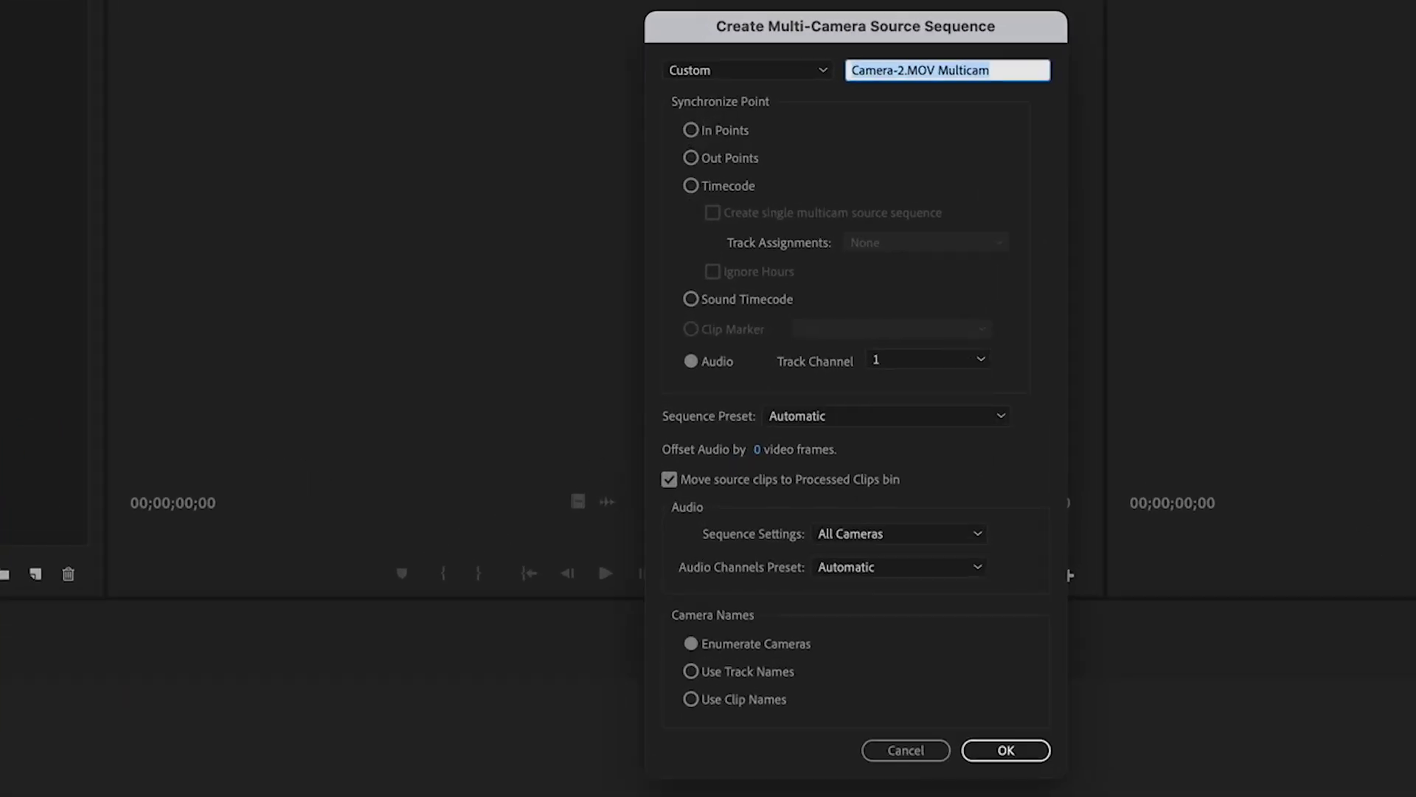
click(882, 71)
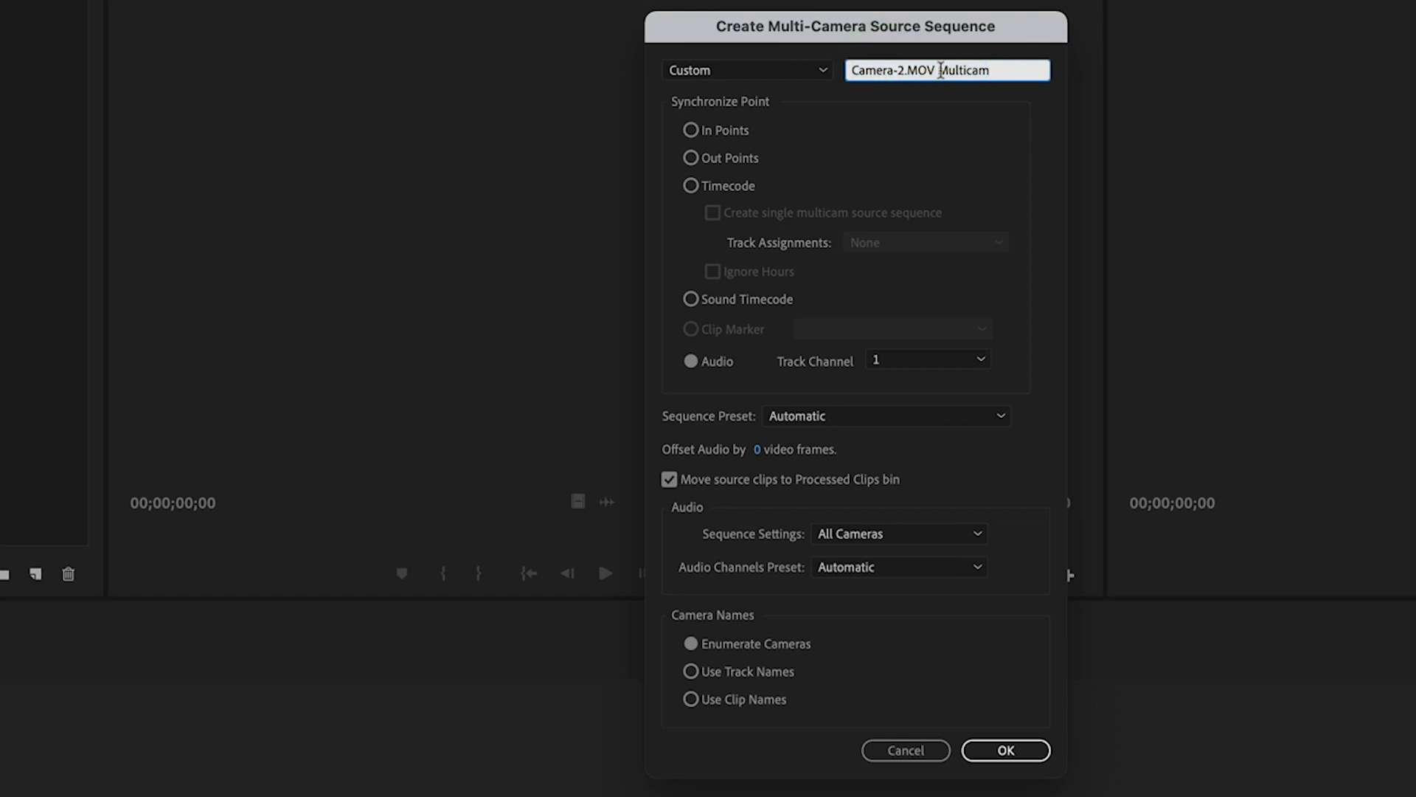
drag(934, 70, 830, 69)
text(Activity)
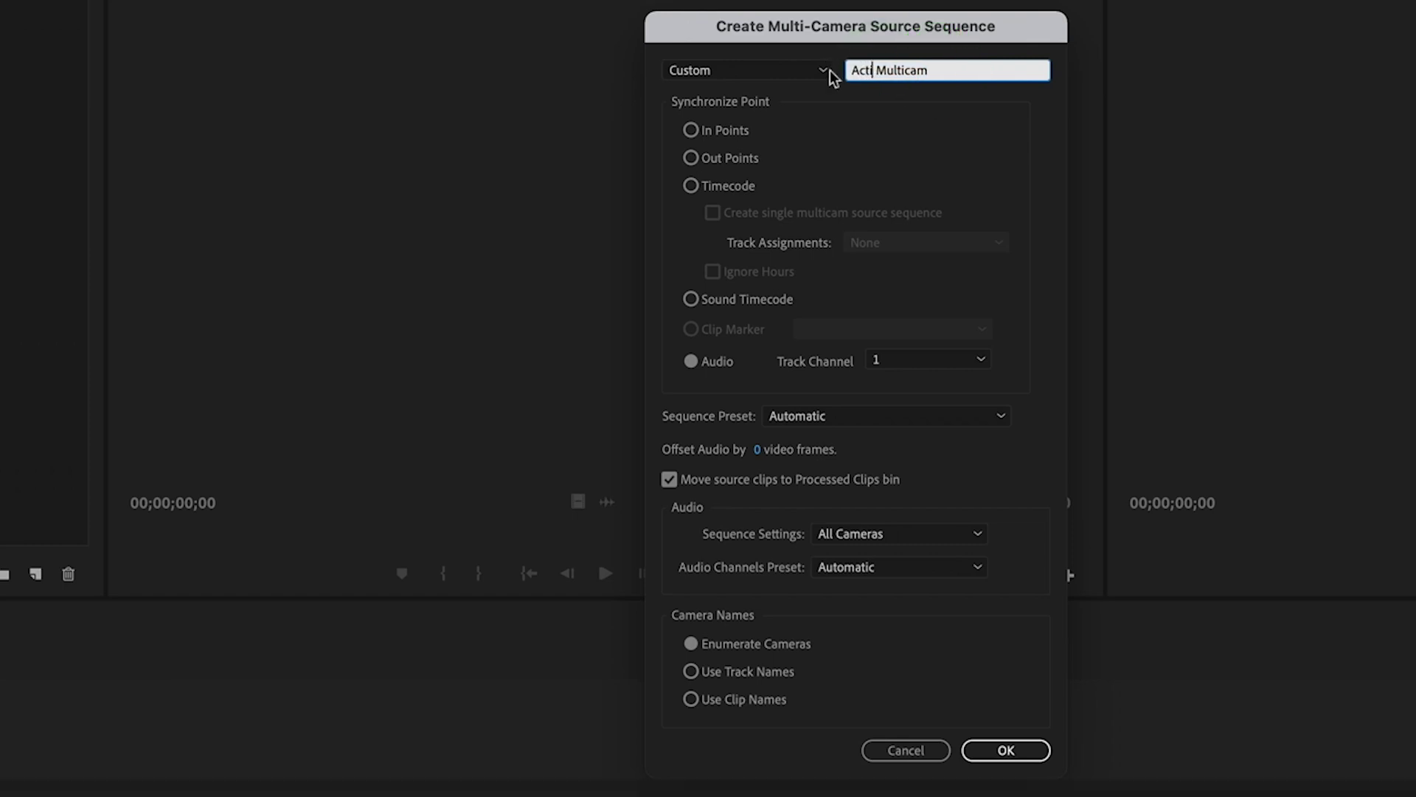
text(2)
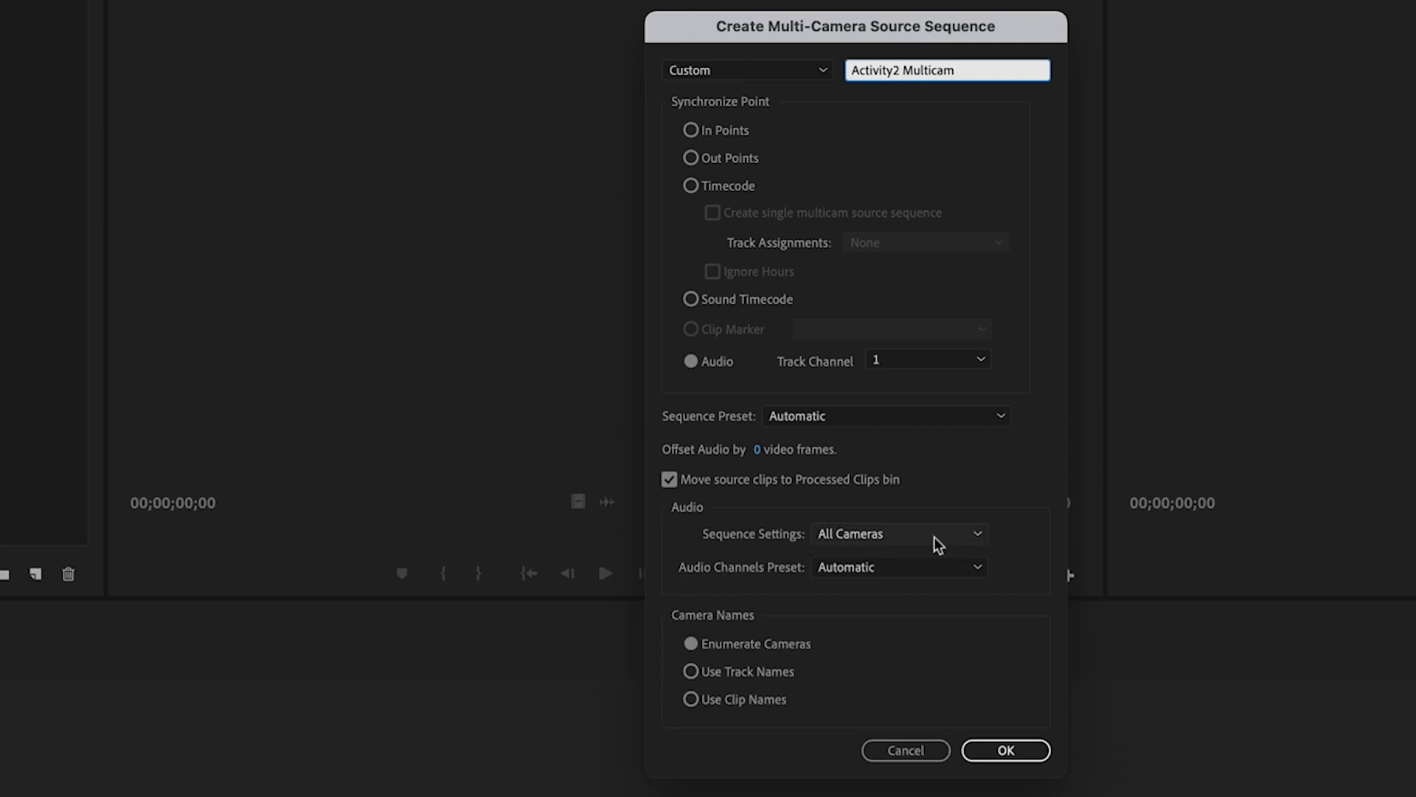
click(981, 534)
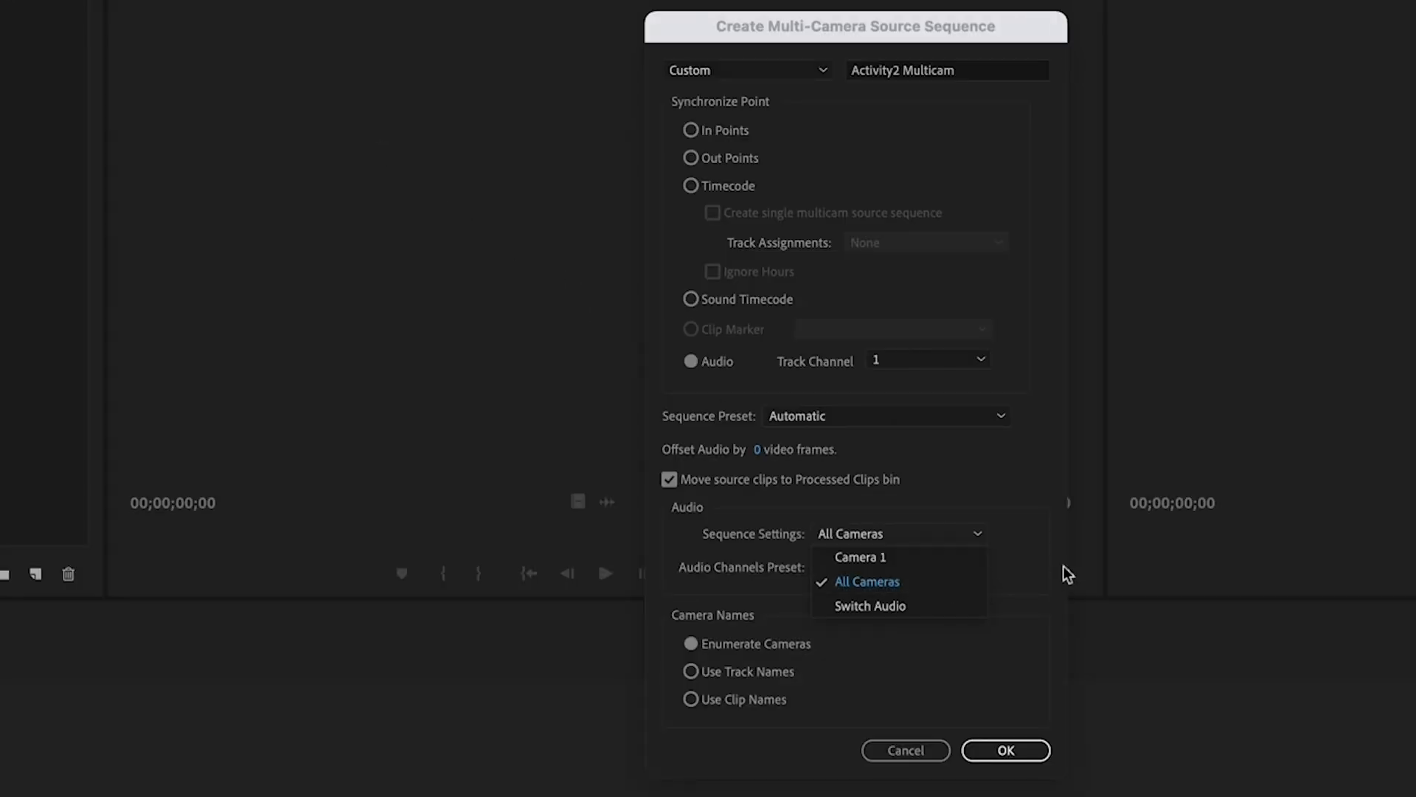
click(1042, 563)
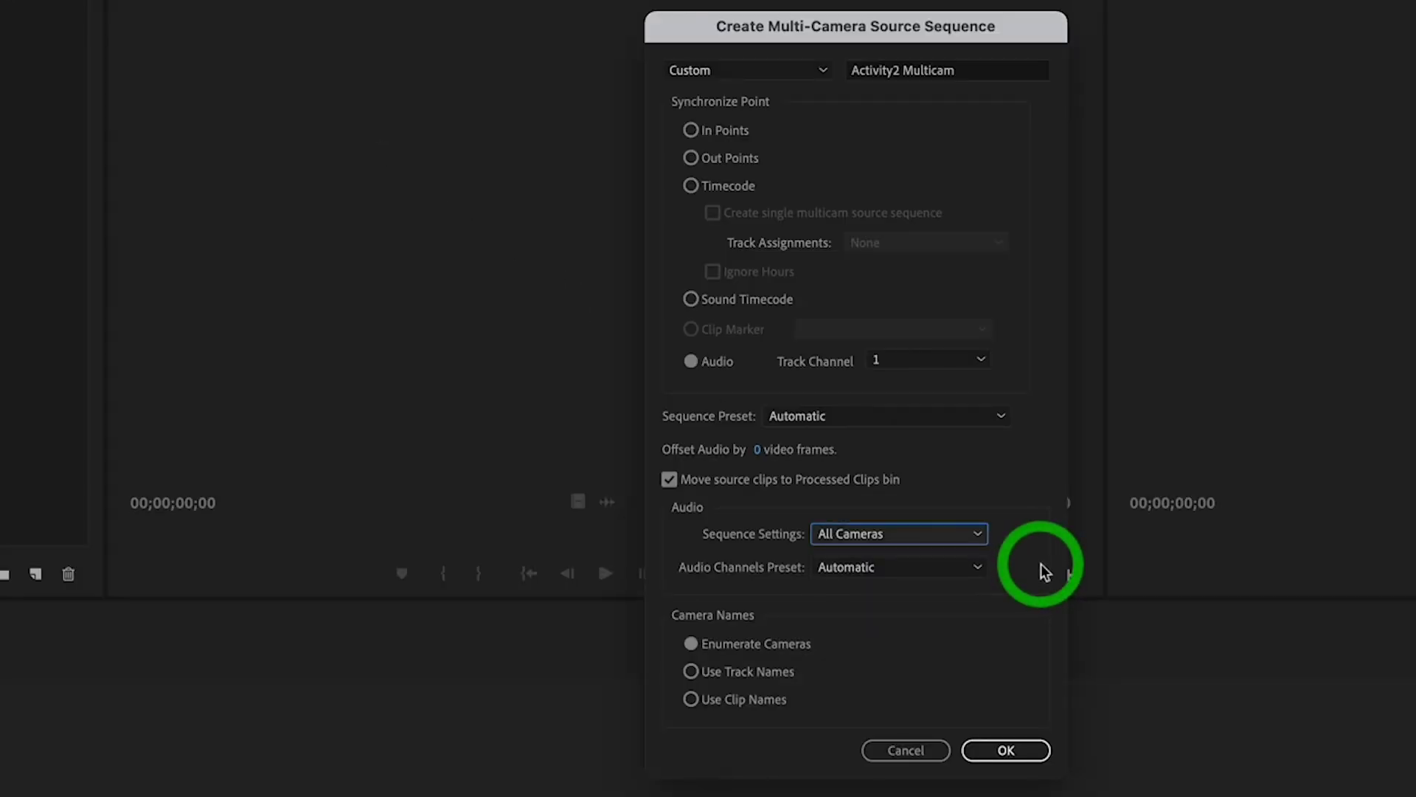
click(1028, 750)
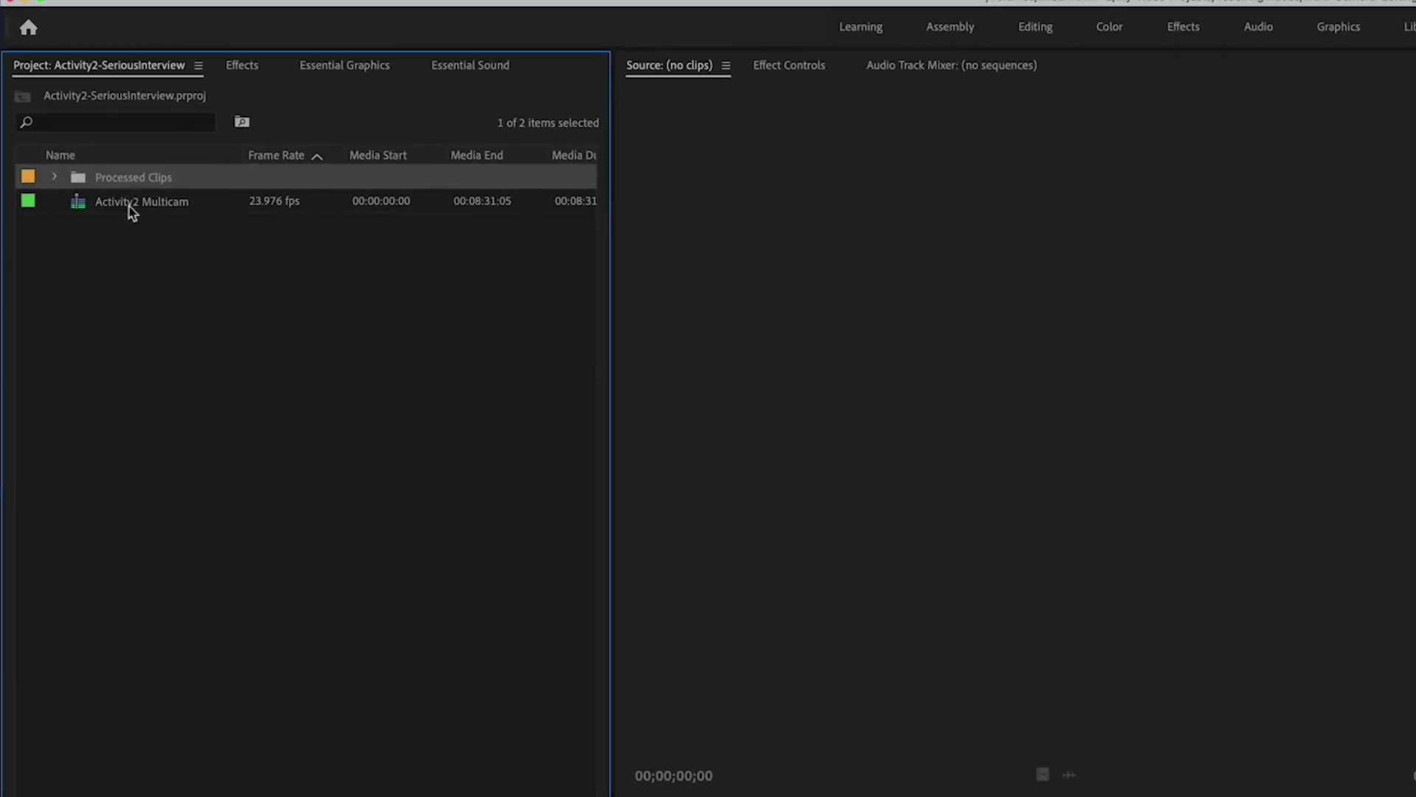
Step: Create an AVCHD 1080p30 sequence named 'Sequence -Activity 2'
click(54, 178)
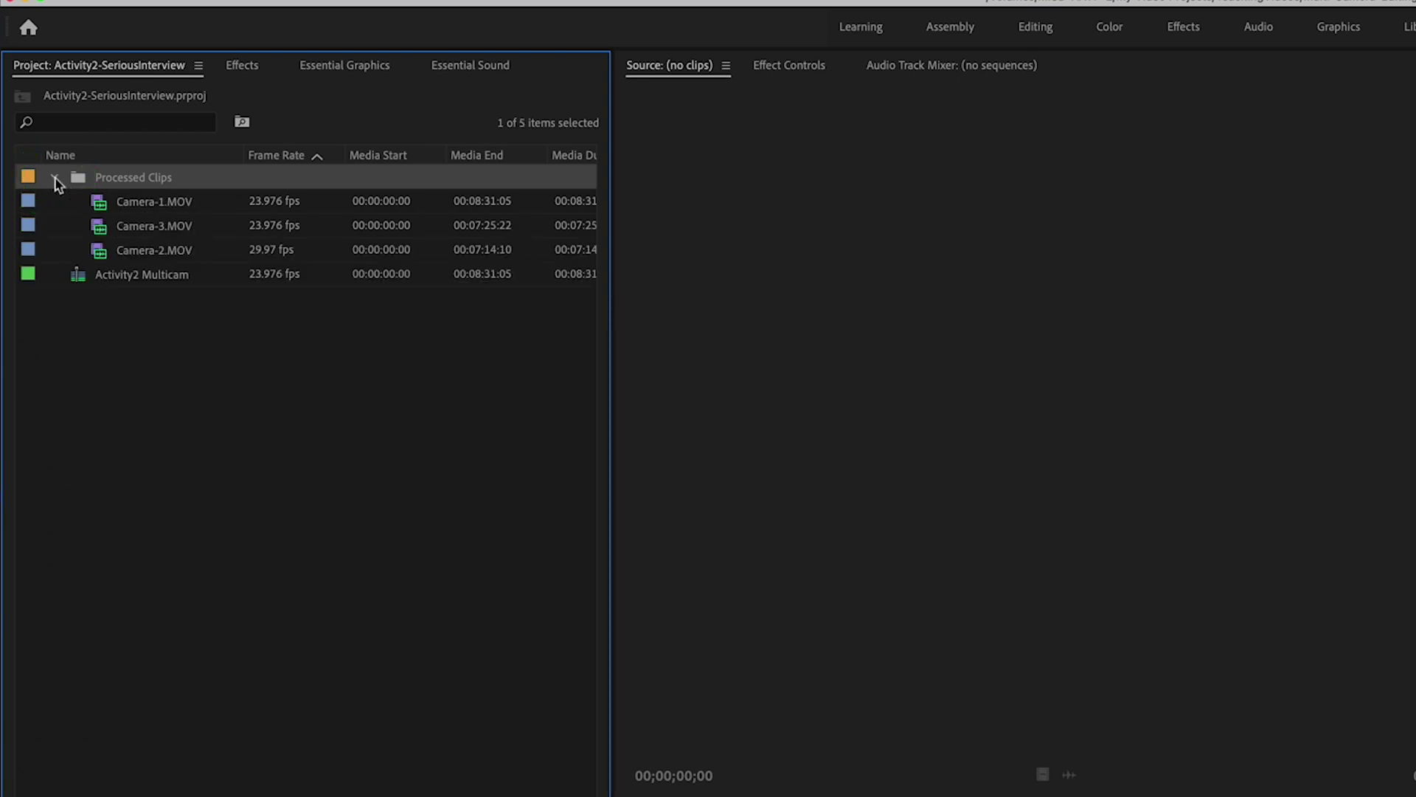
click(55, 178)
click(320, 492)
click(338, 507)
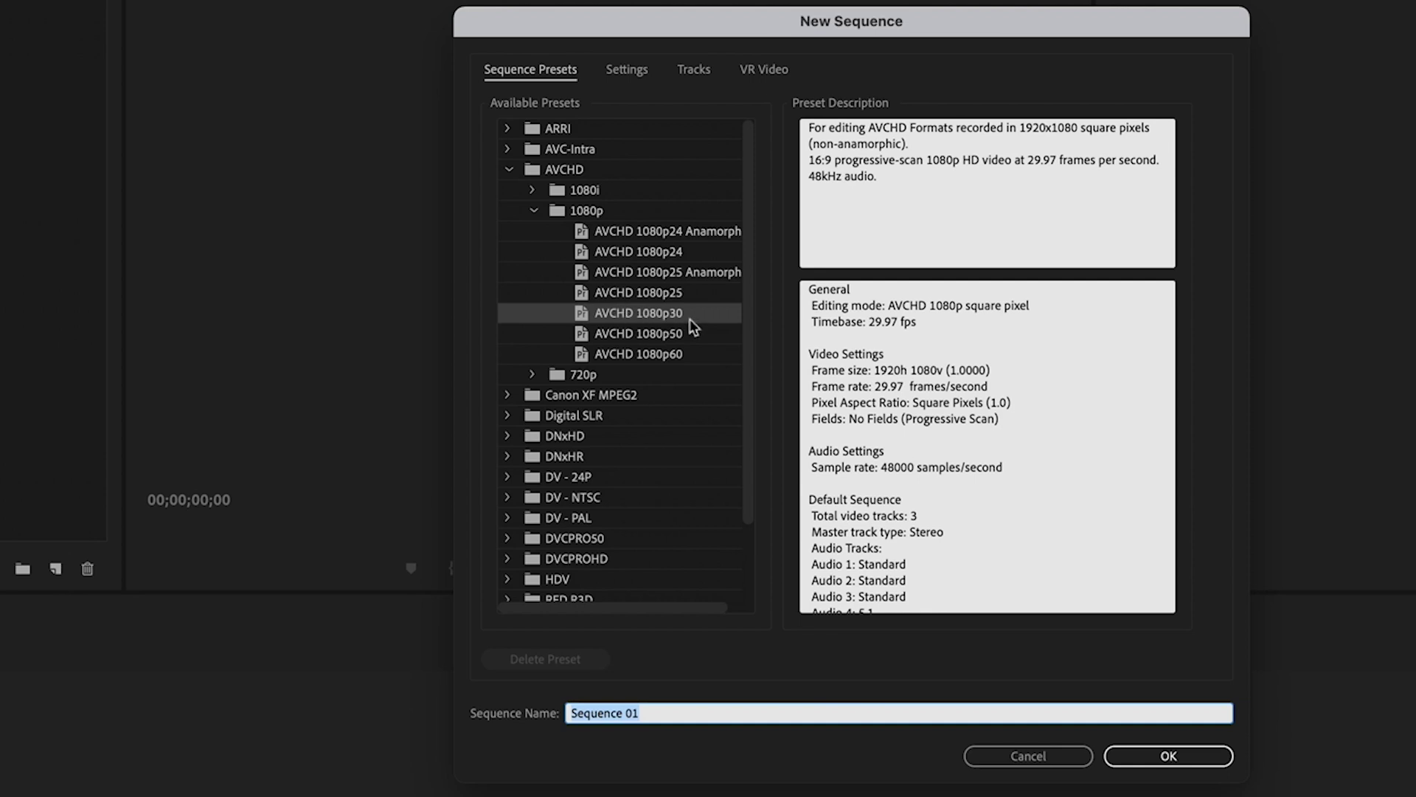
click(656, 714)
double_click(657, 715)
text(-Activity 2)
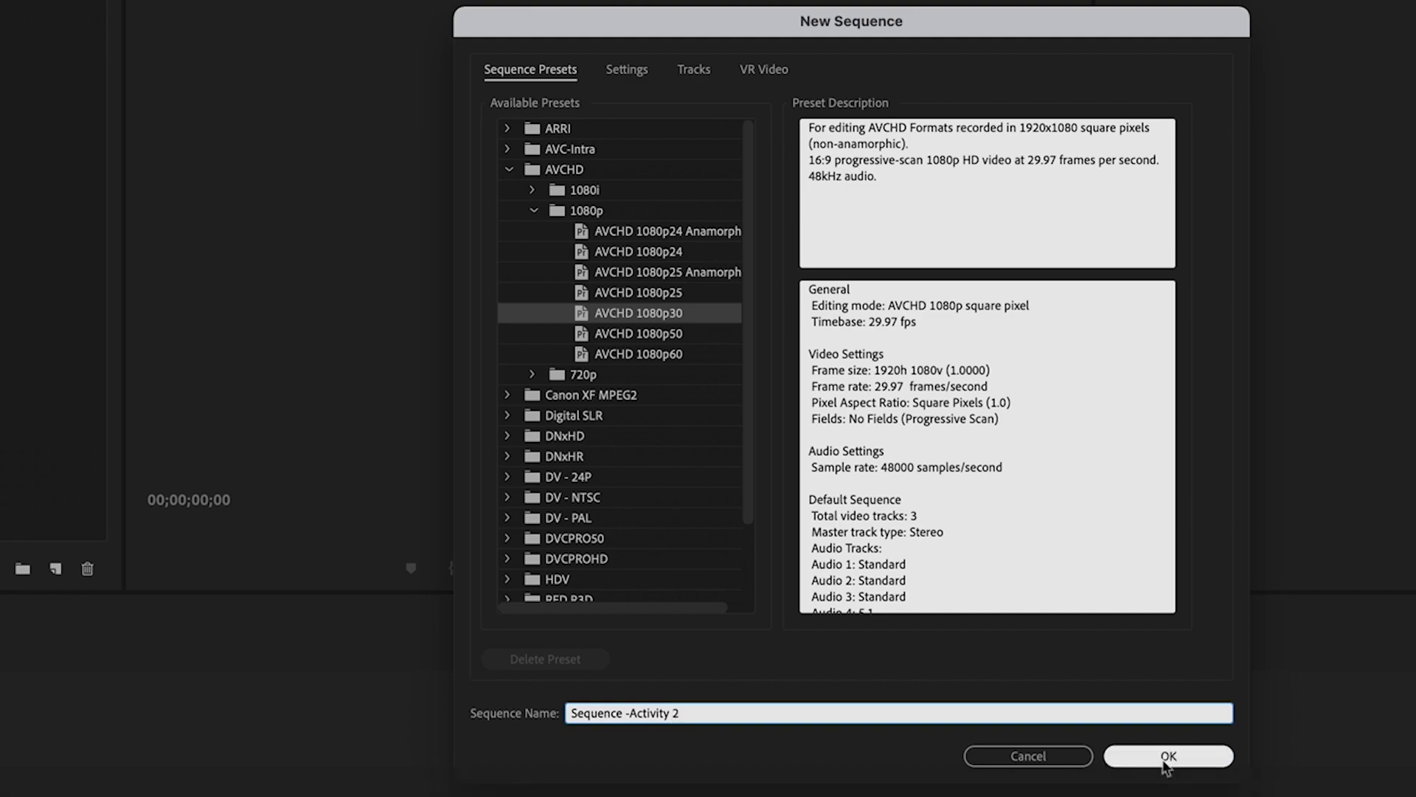
click(1169, 756)
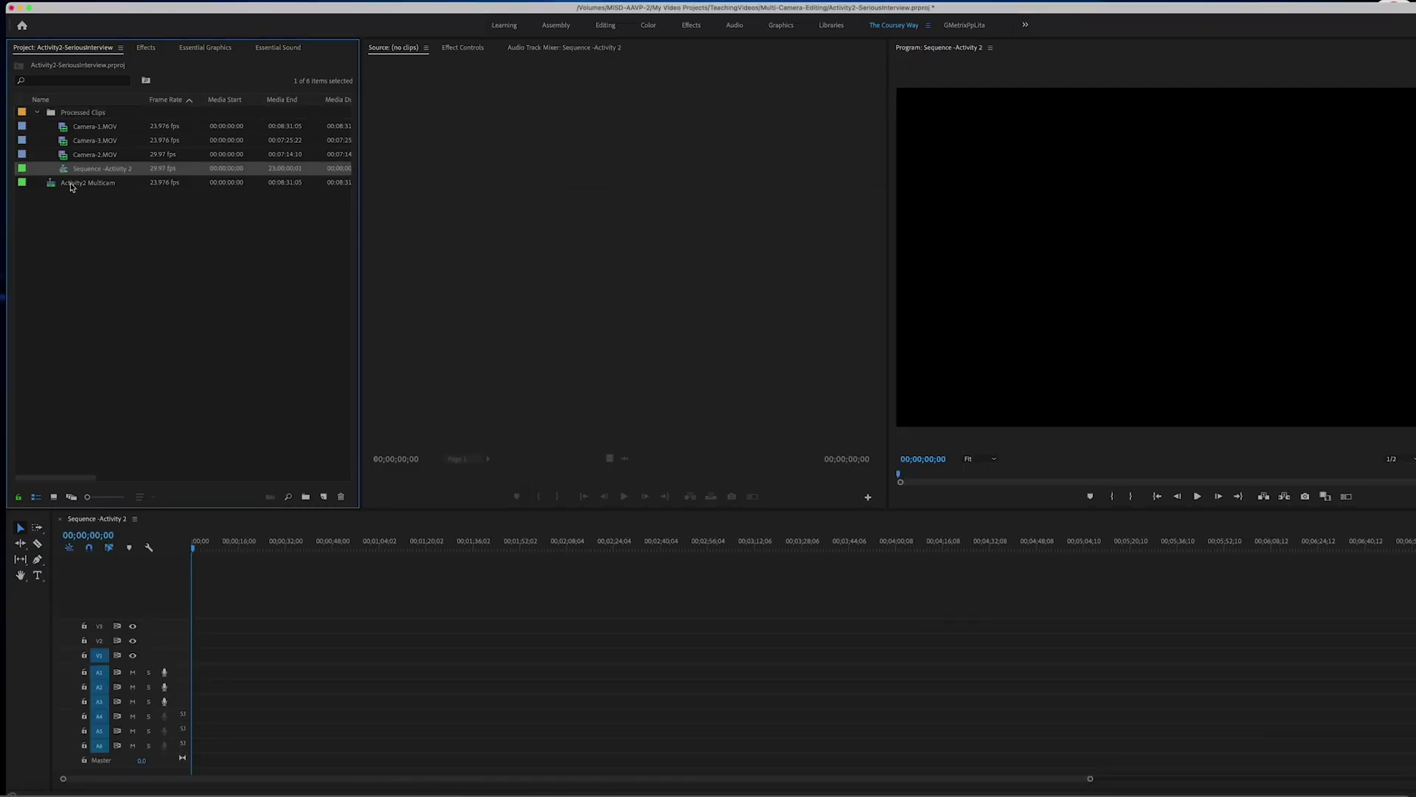
Step: Place Activity2 Multicam in Sequence -Activity 2 keeping existing settings, then scrub through it
drag(71, 186, 194, 672)
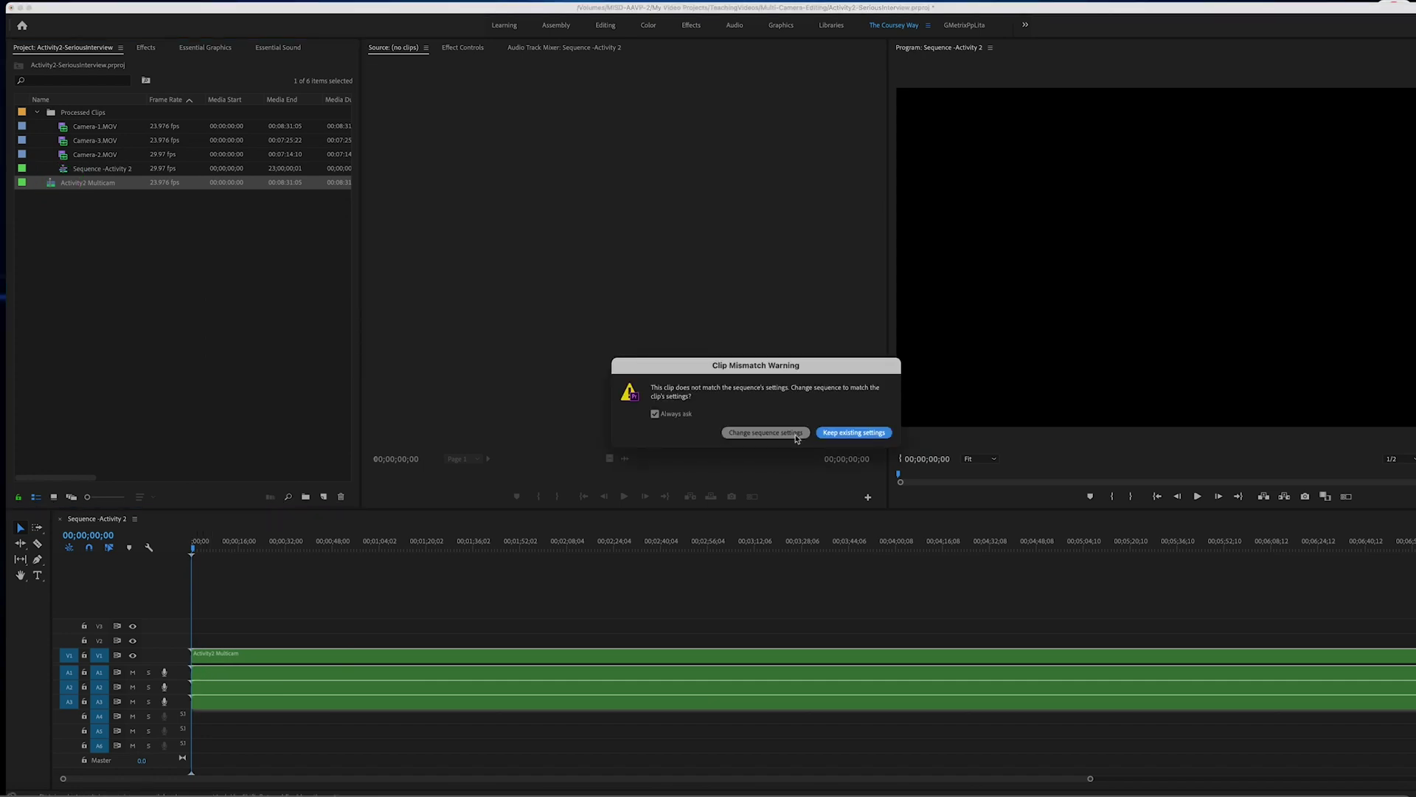
click(854, 435)
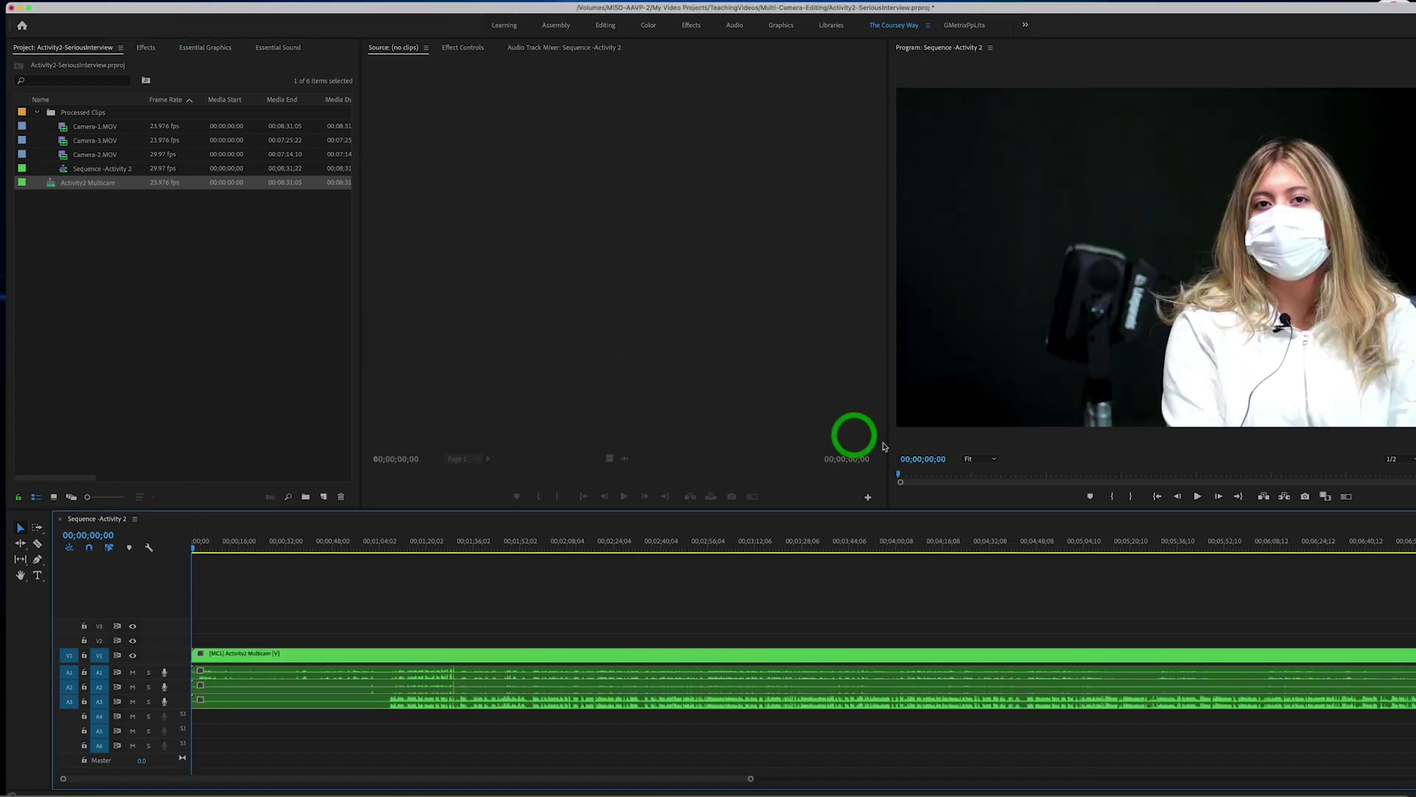
drag(215, 543, 767, 534)
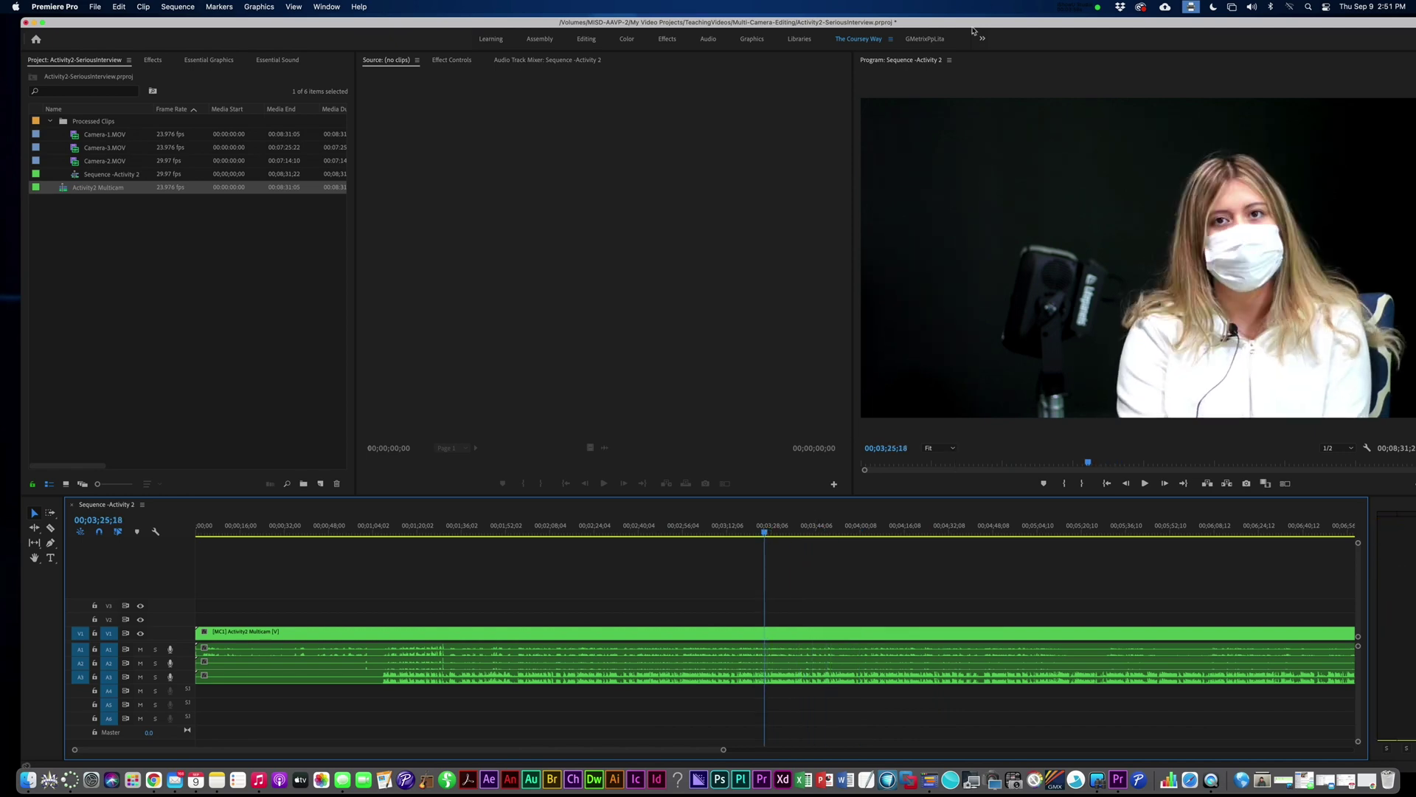
drag(970, 32, 950, 28)
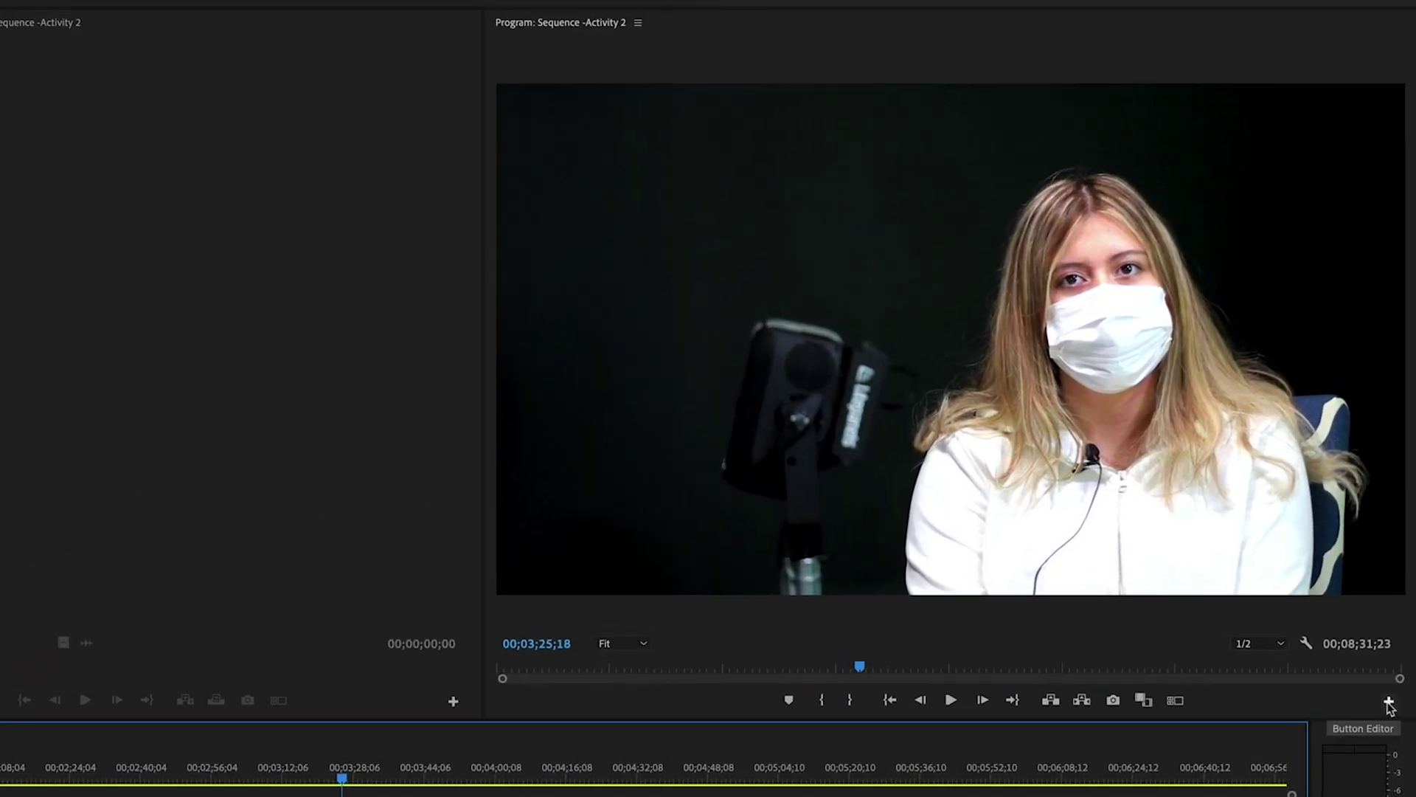
Step: Add the Toggle Multi-Camera View button to the Program monitor's transport bar
click(1389, 703)
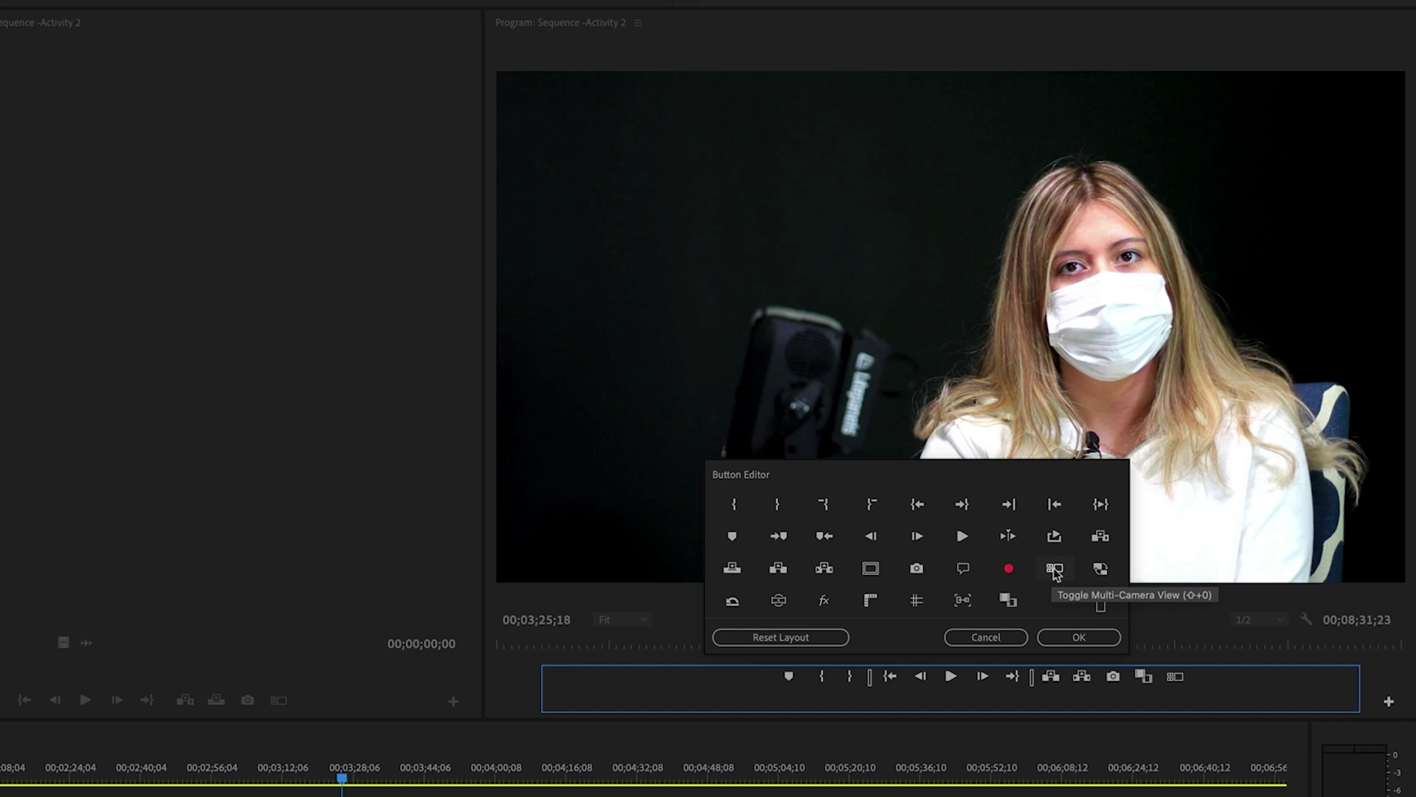
drag(1054, 572, 1210, 679)
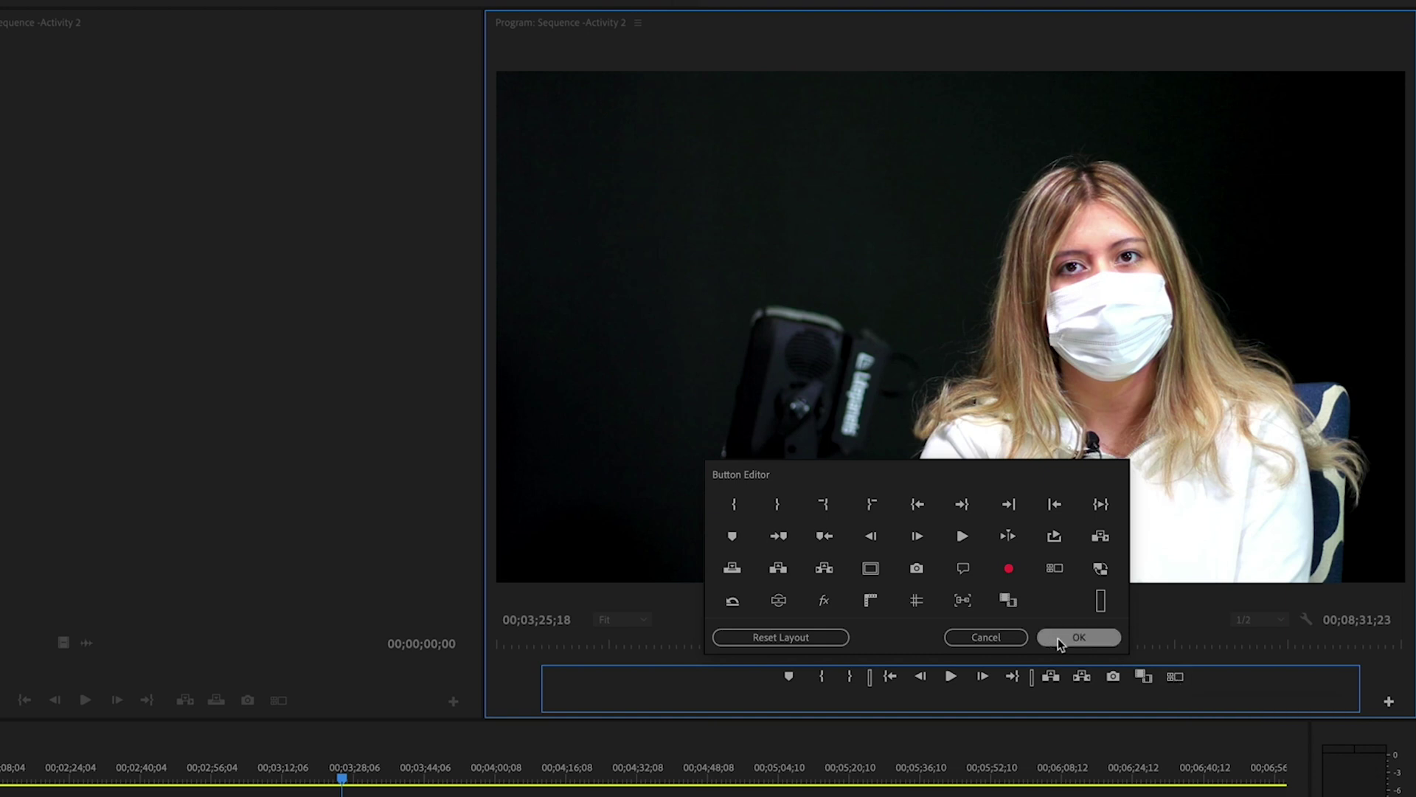
click(1077, 637)
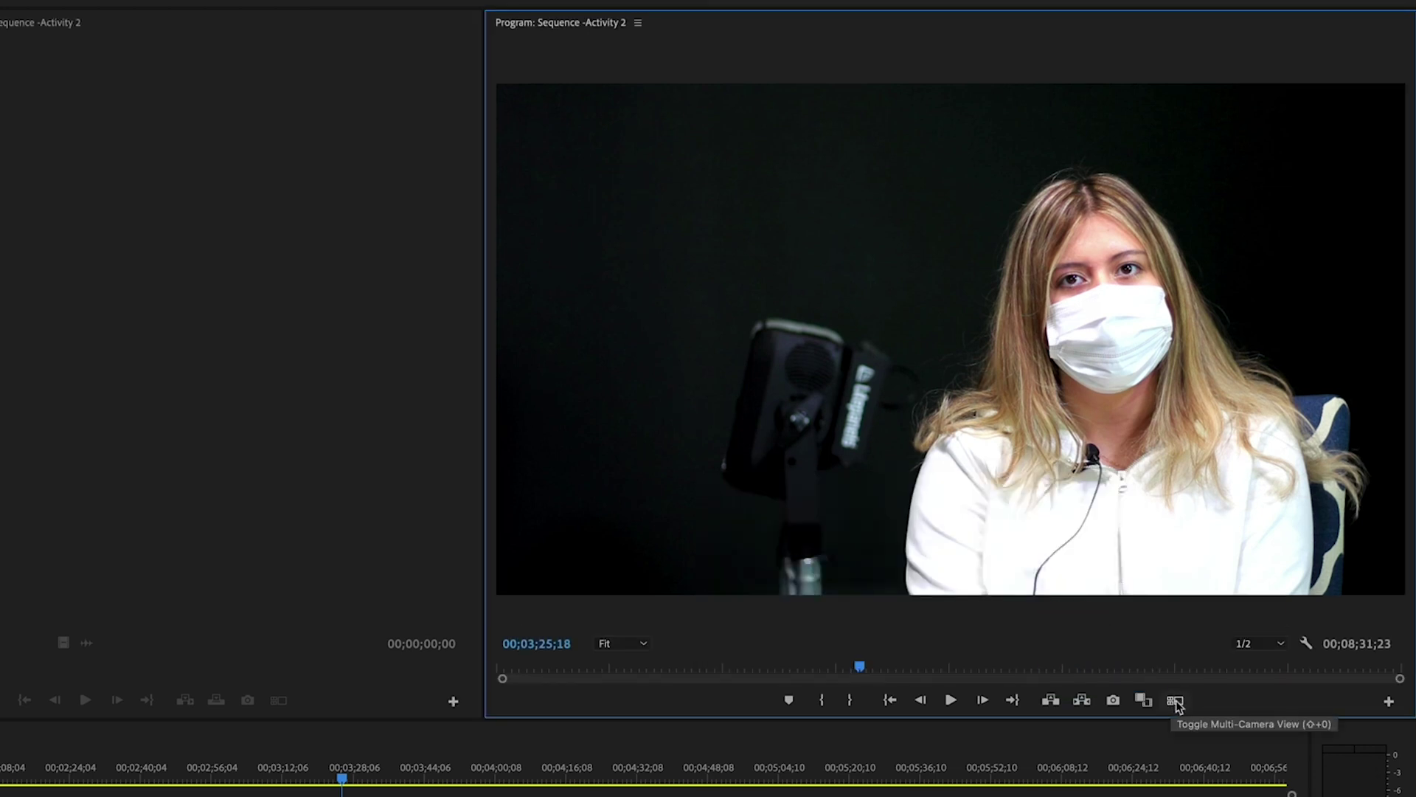
key(Left)
Step: Turn on the multi-camera view and preview the interview around the two-minute mark
click(1176, 702)
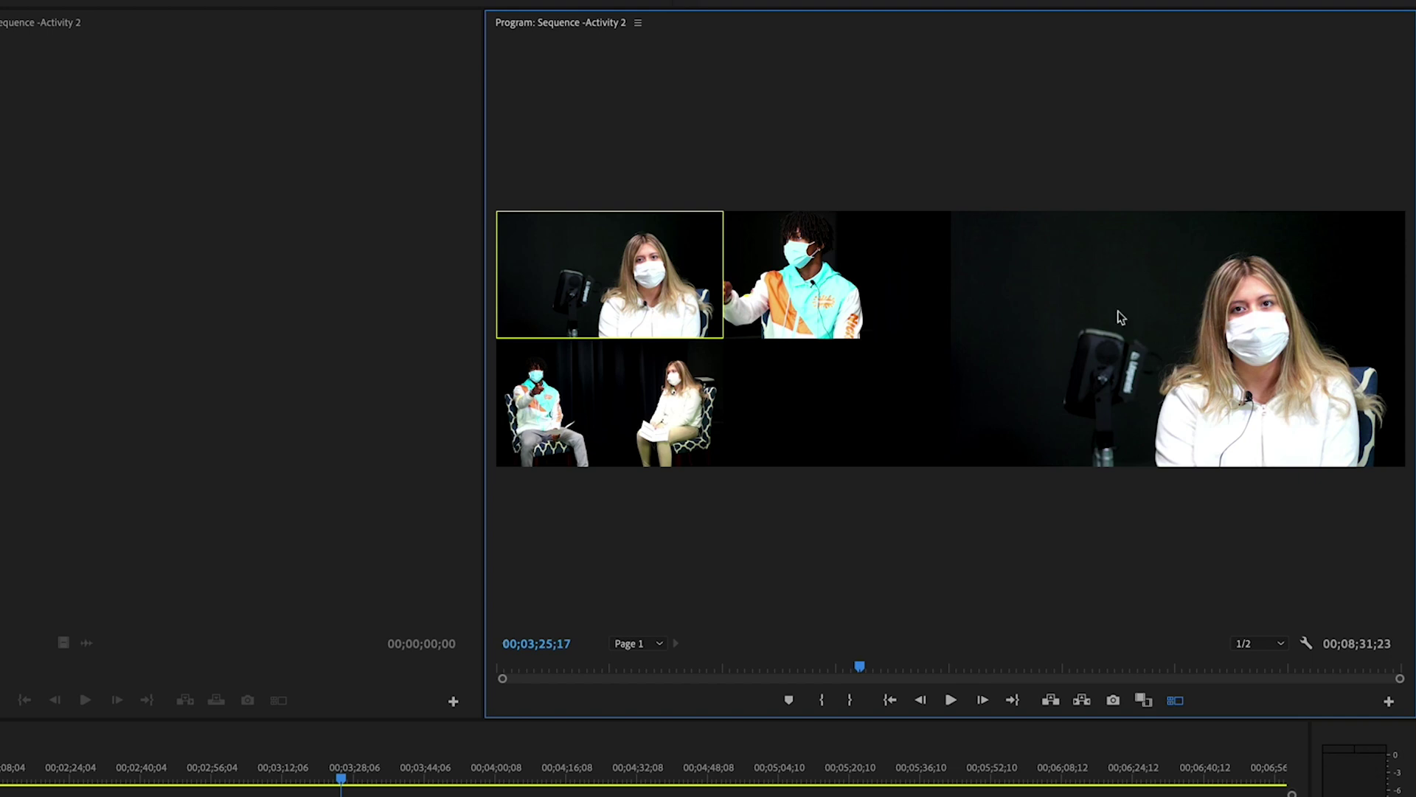
key(Left)
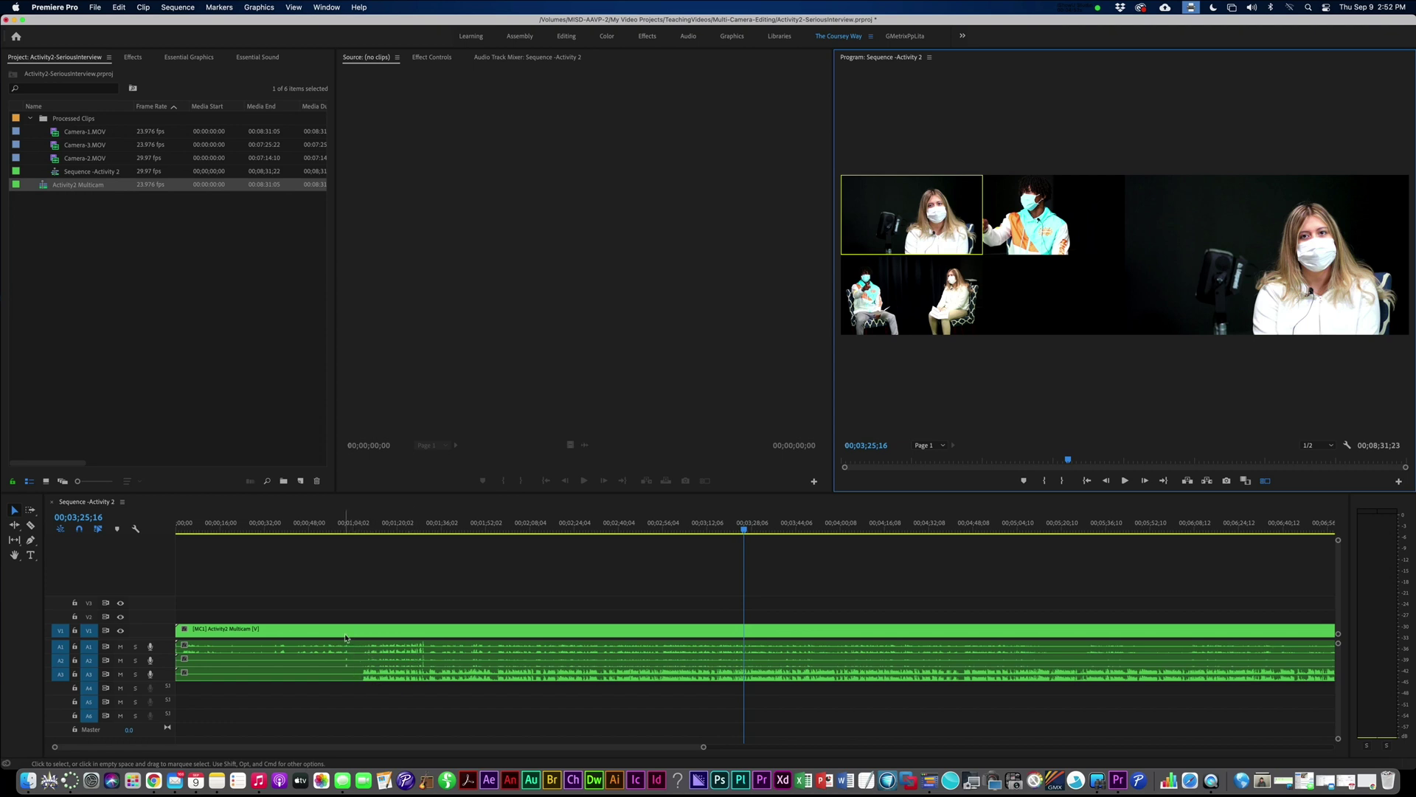
drag(285, 525, 498, 538)
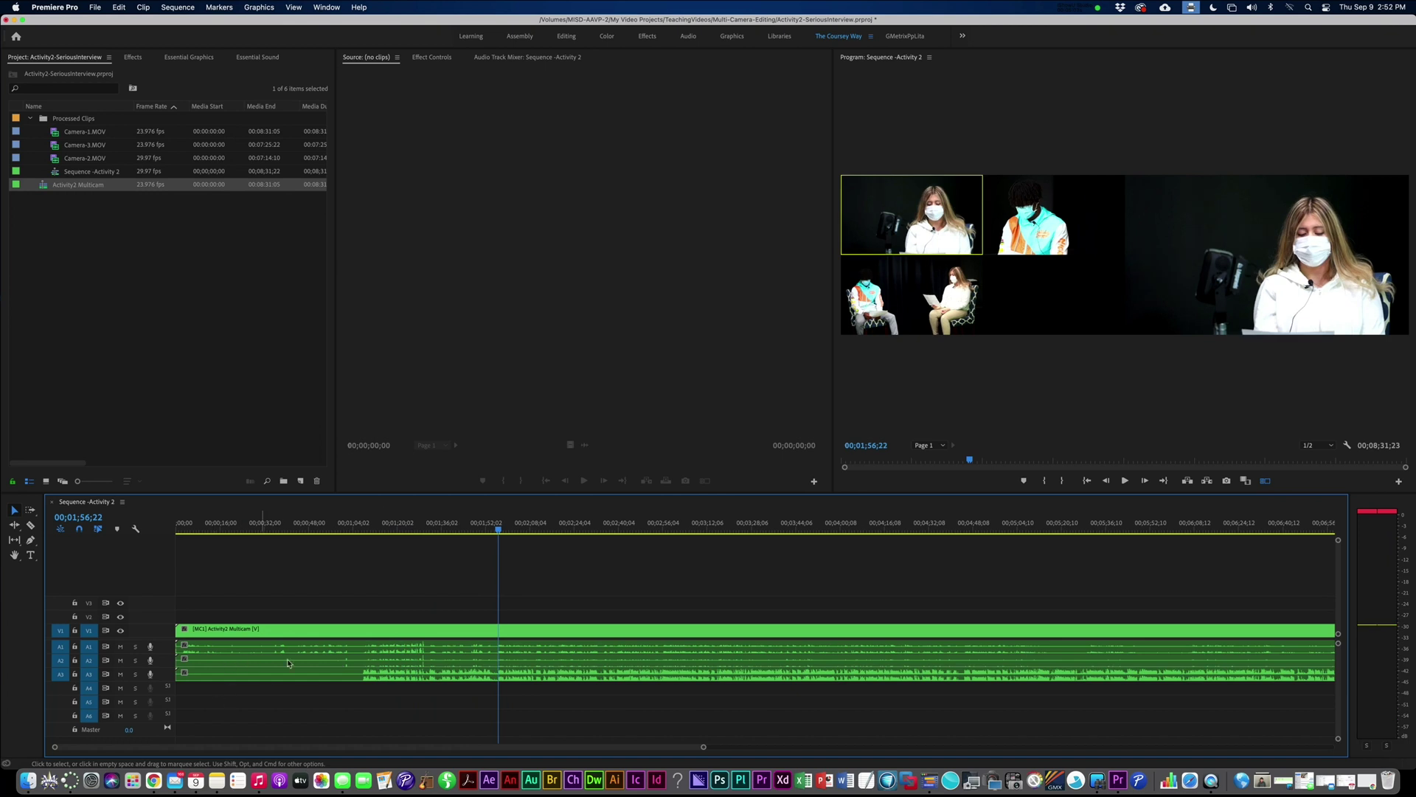
key(space)
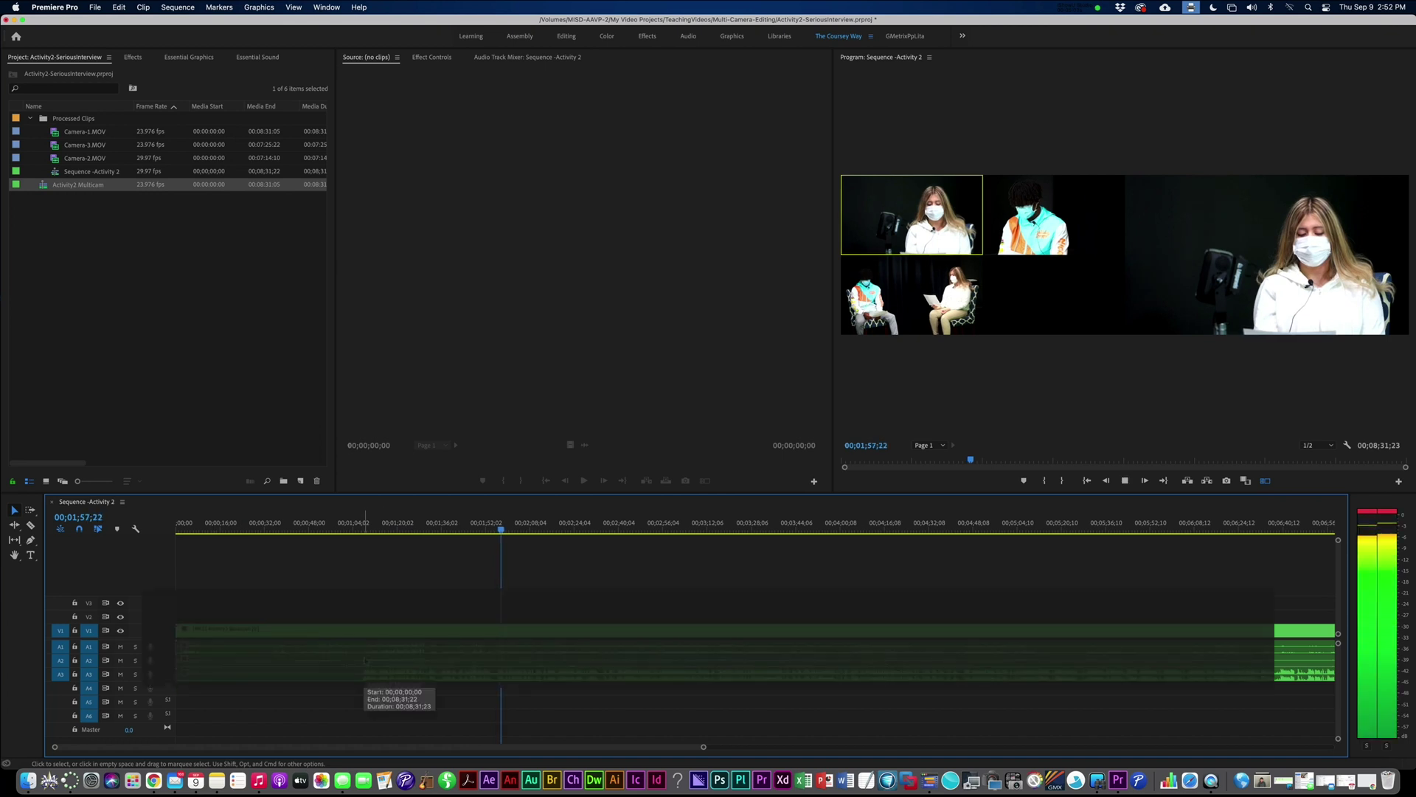
key(space)
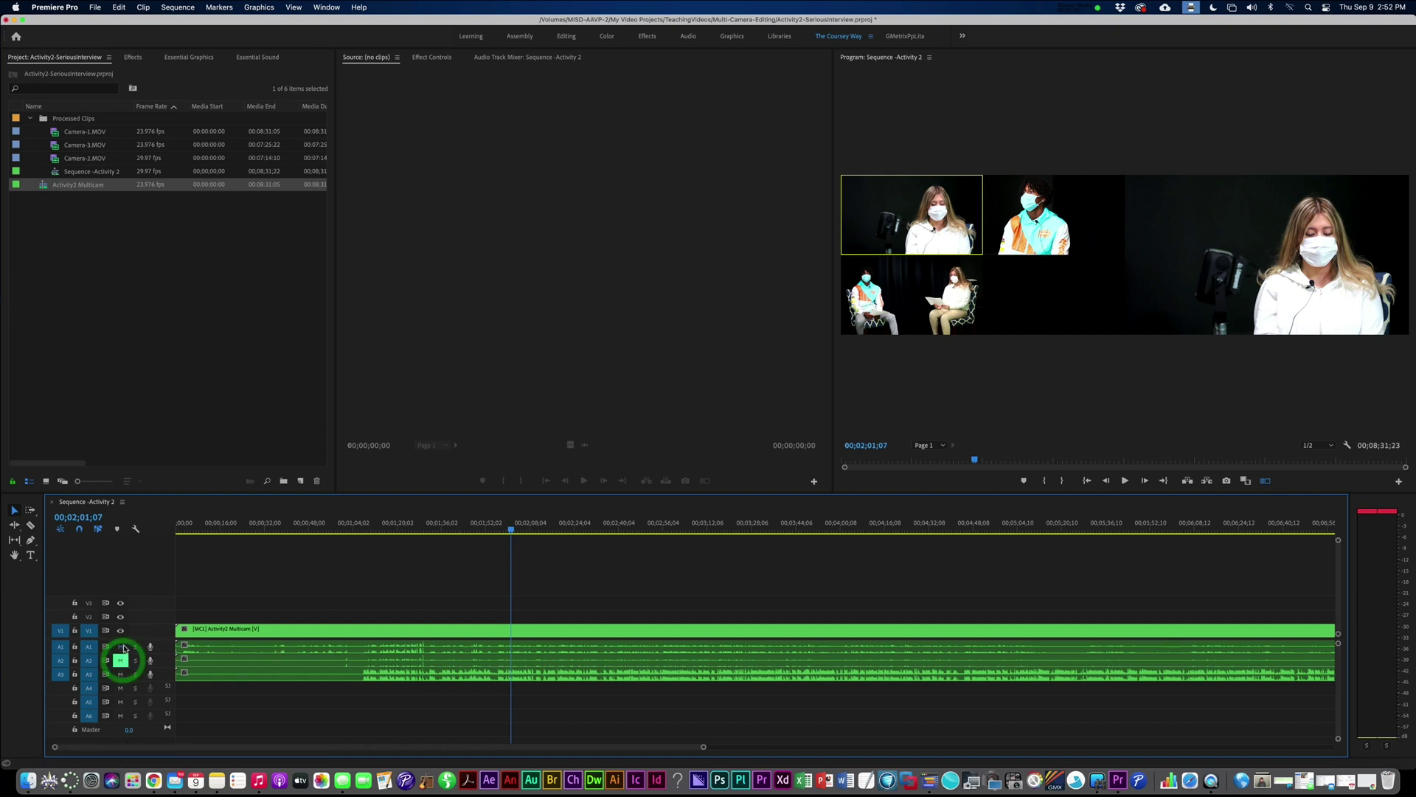
Step: Mute track A1 and play the sequence to 00;03;36;14
click(120, 646)
key(space)
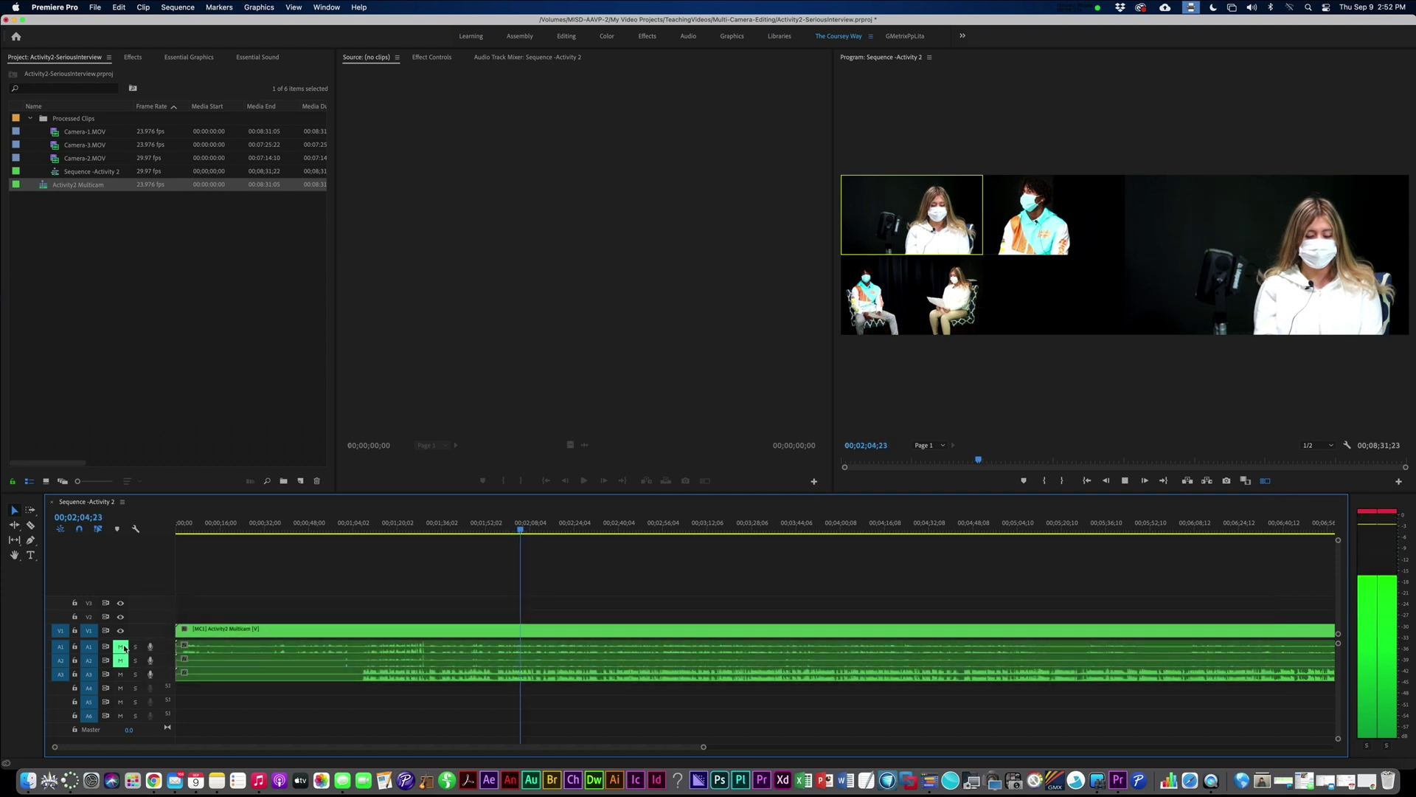
key(space)
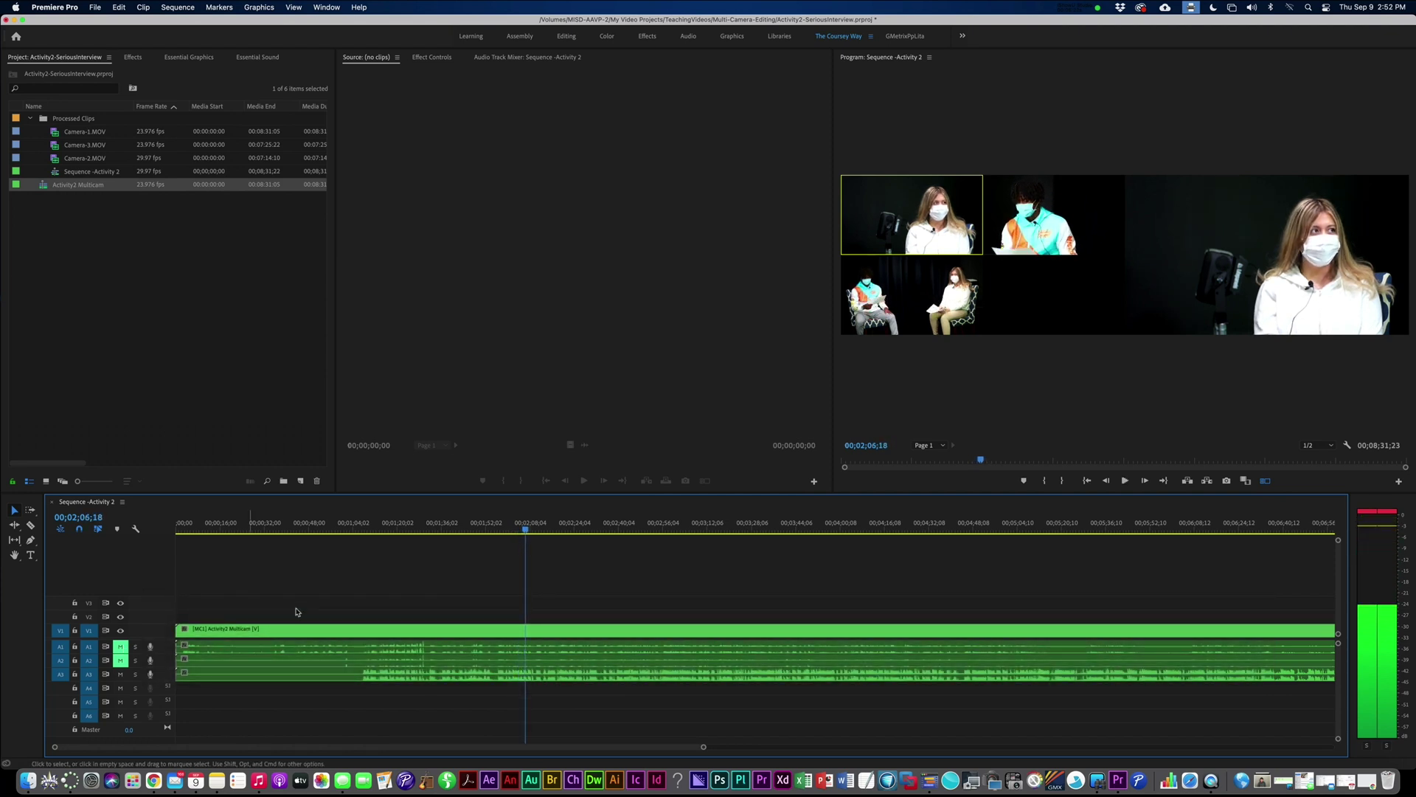
key(space)
click(762, 529)
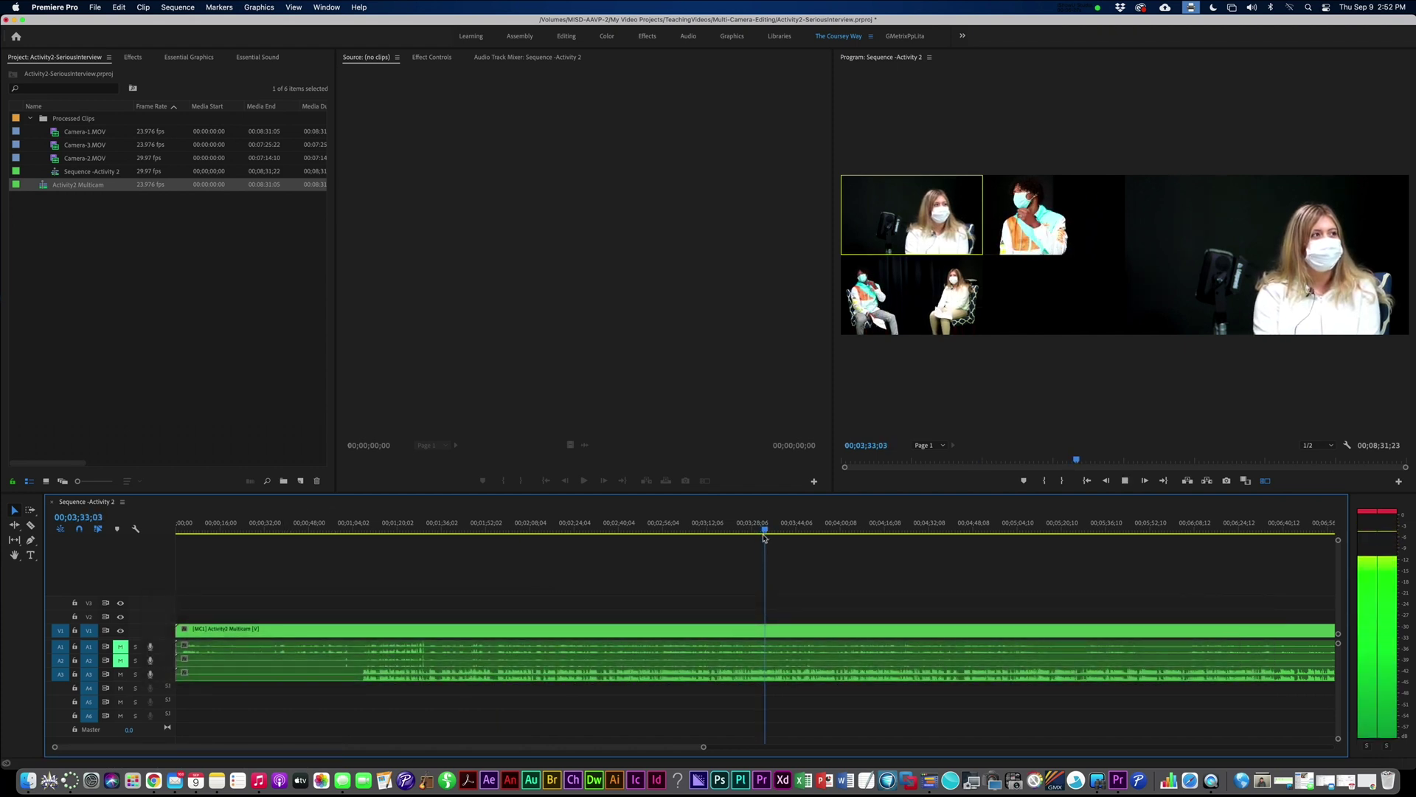
key(space)
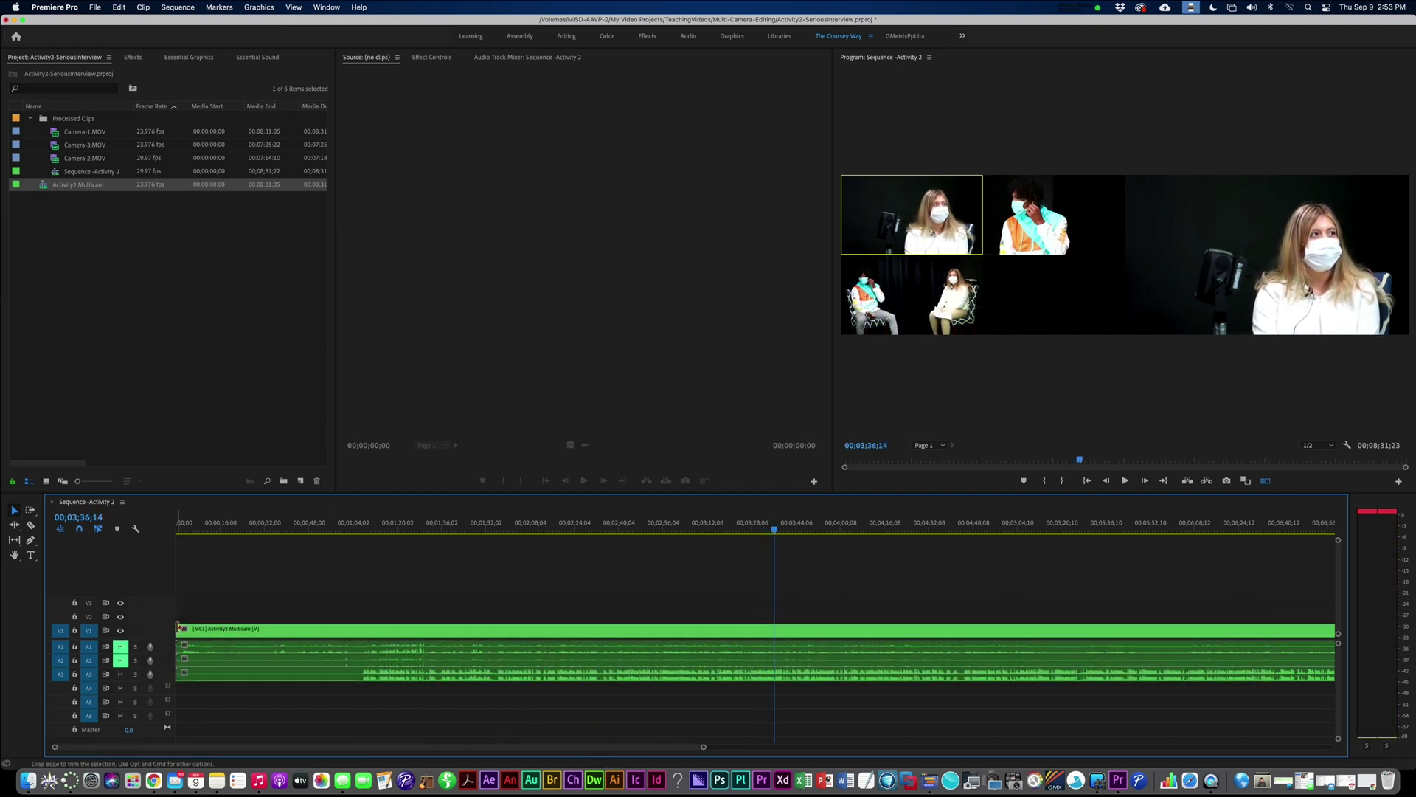
Step: Trim the clip start to 3;36;14 and ripple delete the gap so it starts at zero
drag(177, 627, 778, 634)
click(723, 635)
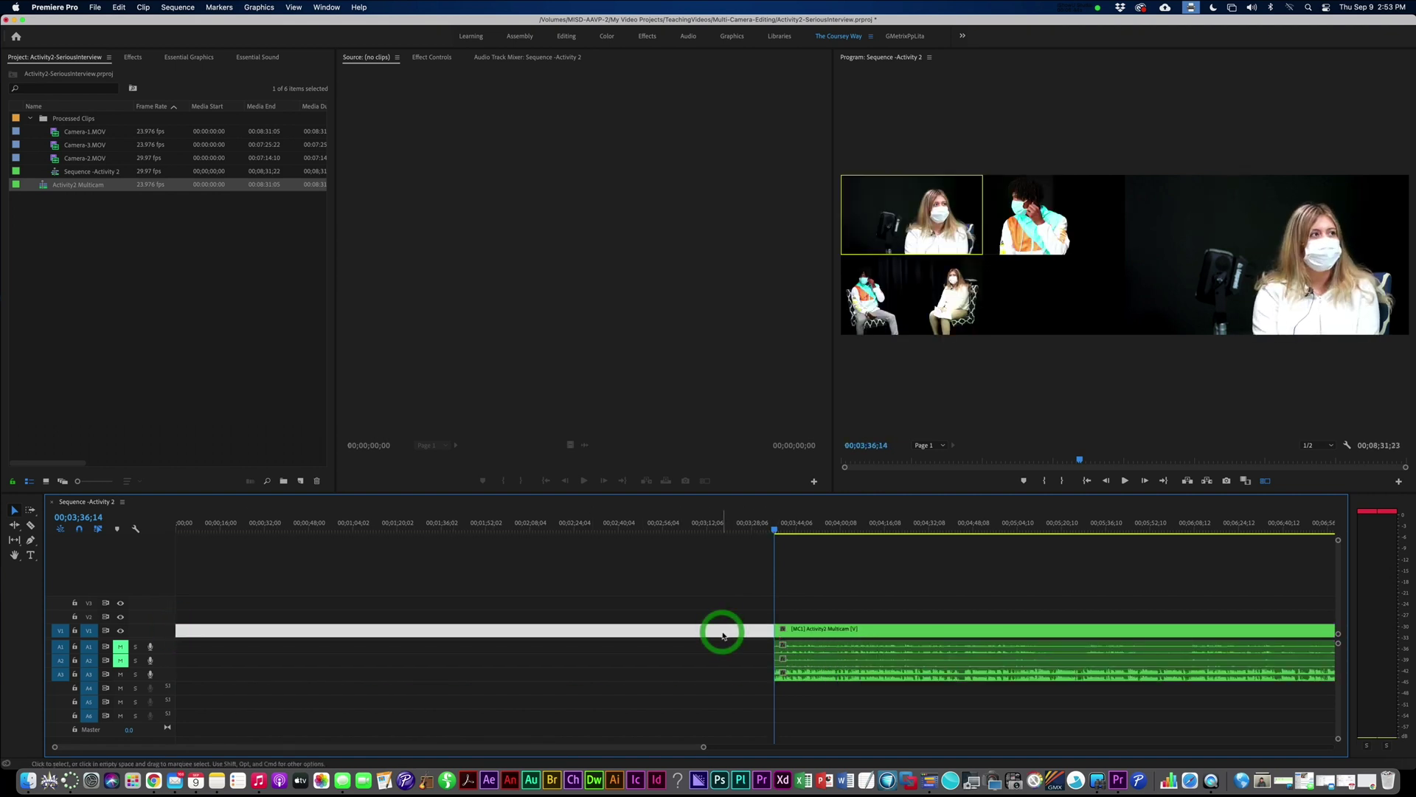
key(BackSpace)
drag(197, 527, 210, 526)
click(253, 628)
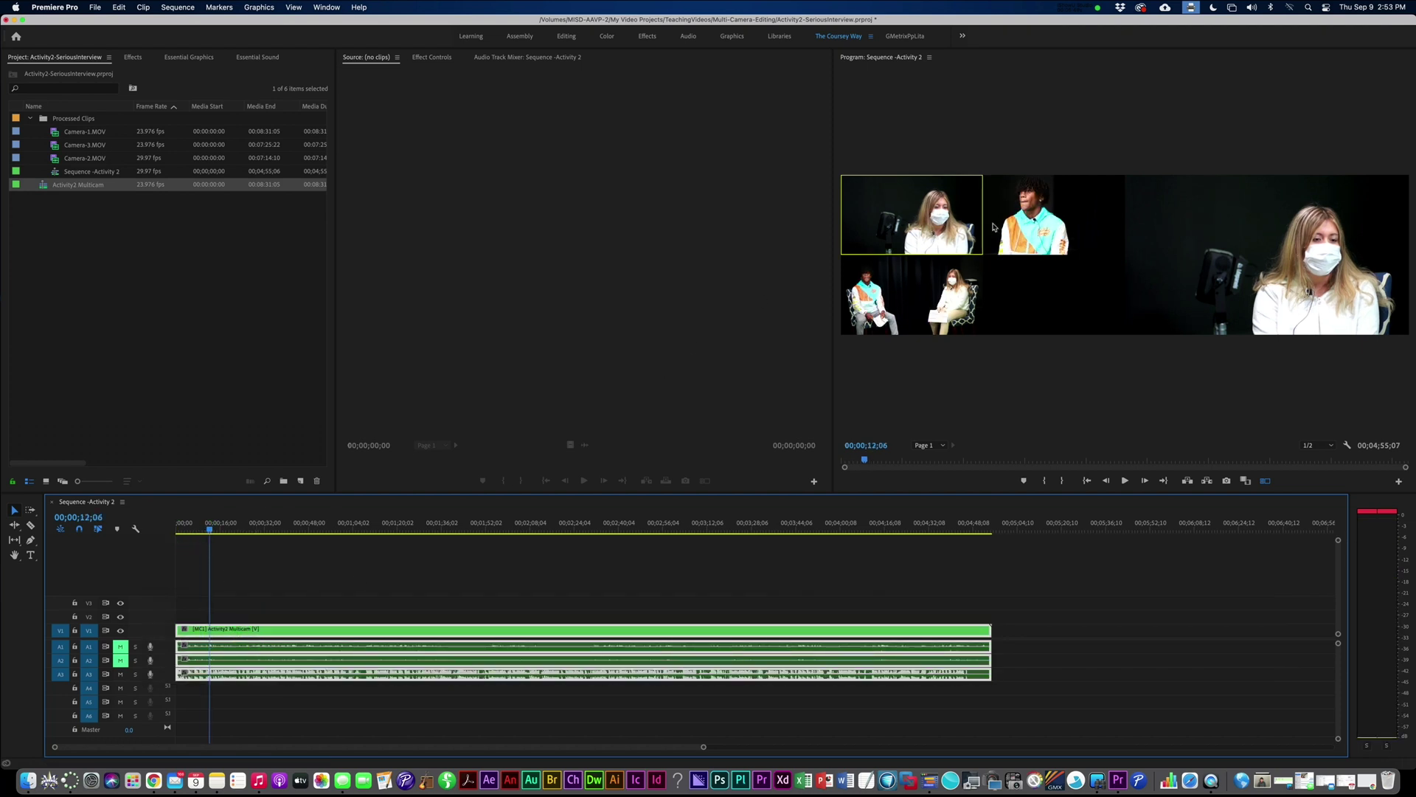
Step: Live-switch to camera 2 during playback, stop at 1:39:26, and switch to camera 1
click(1021, 226)
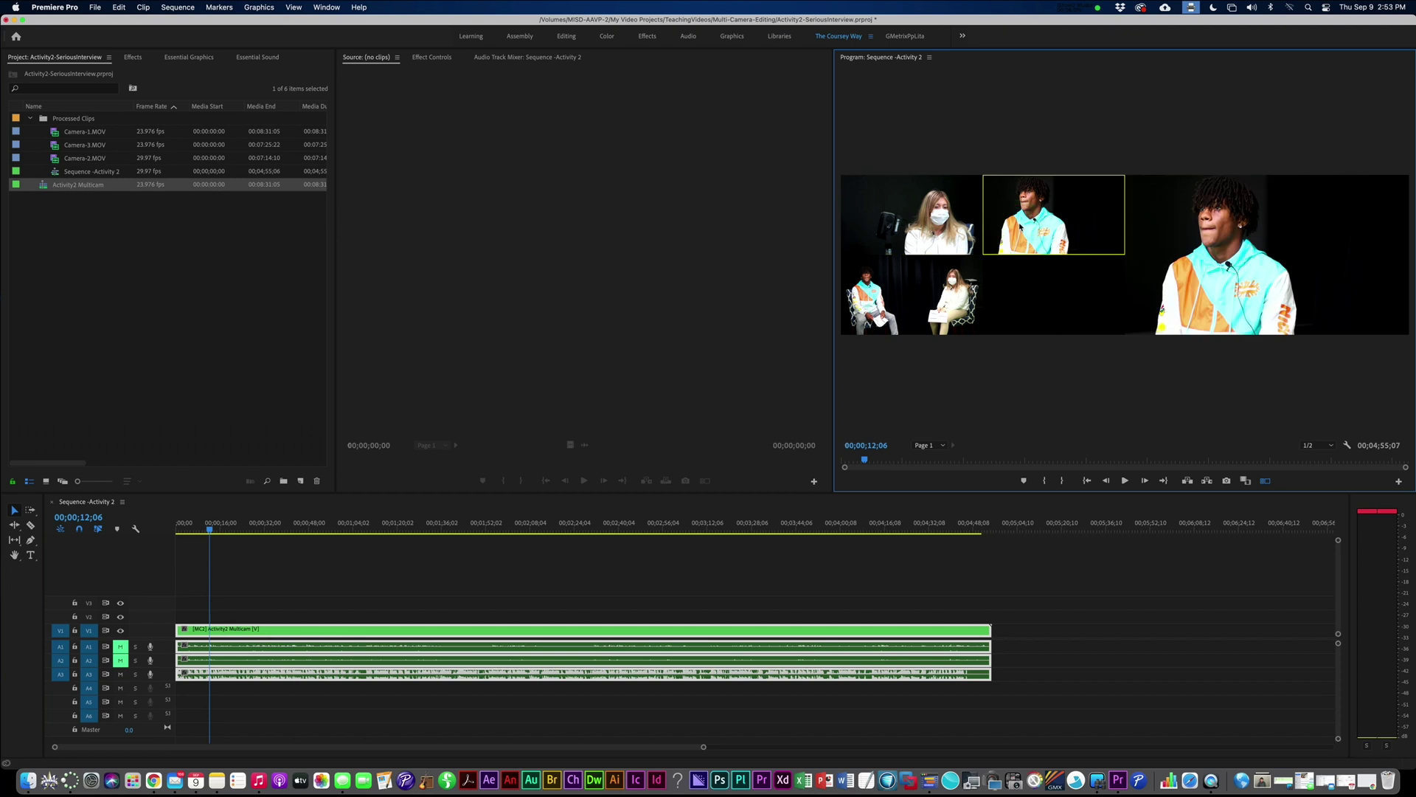
click(204, 631)
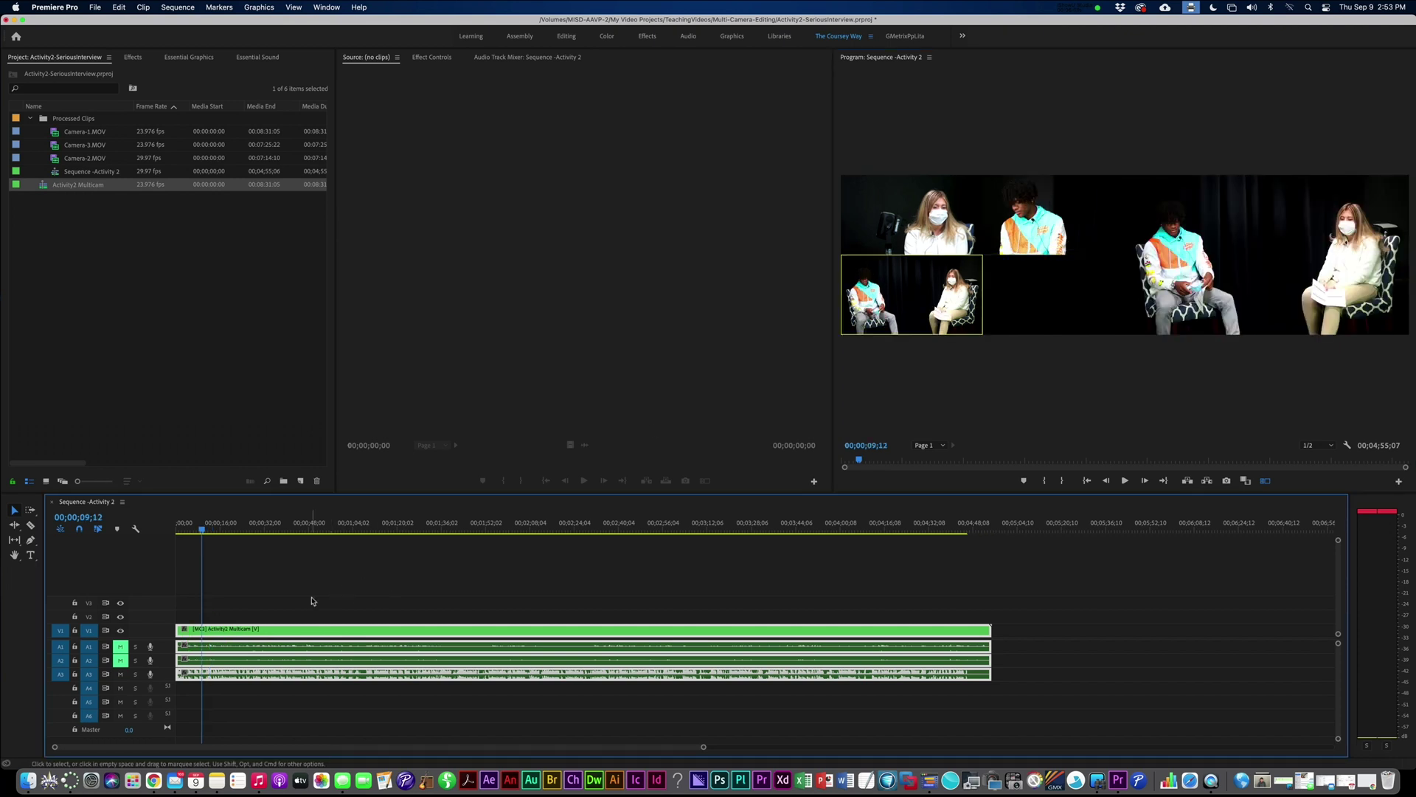
key(space)
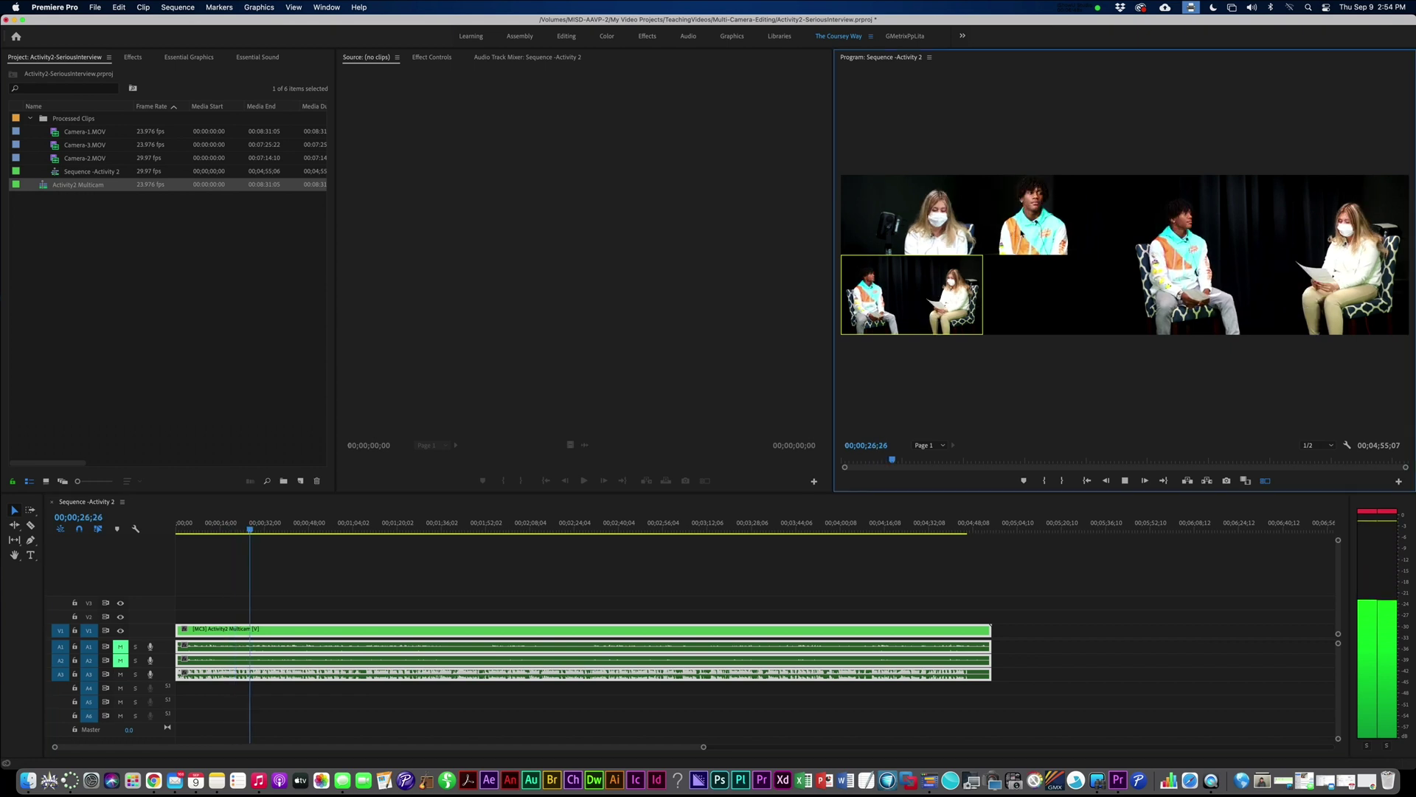
click(1019, 233)
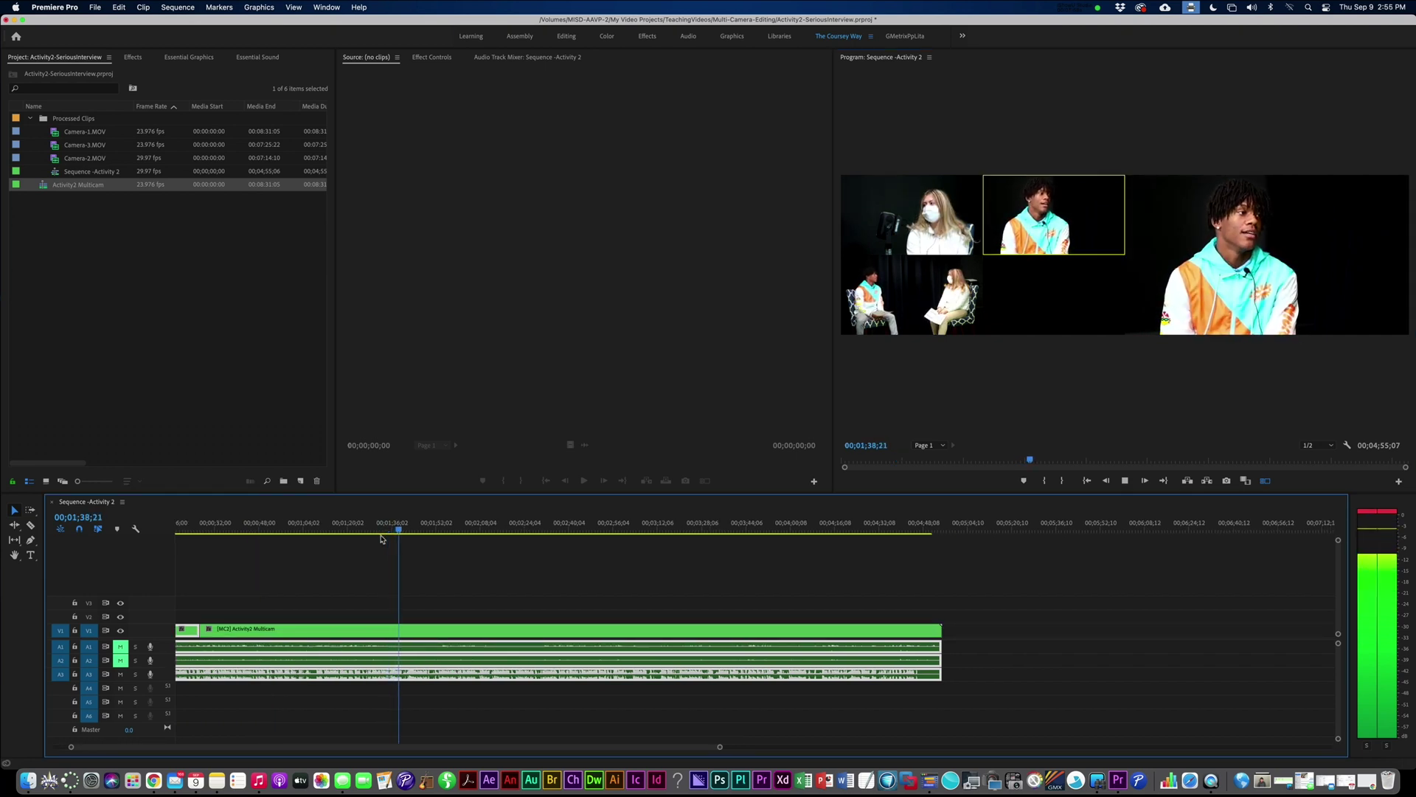
key(space)
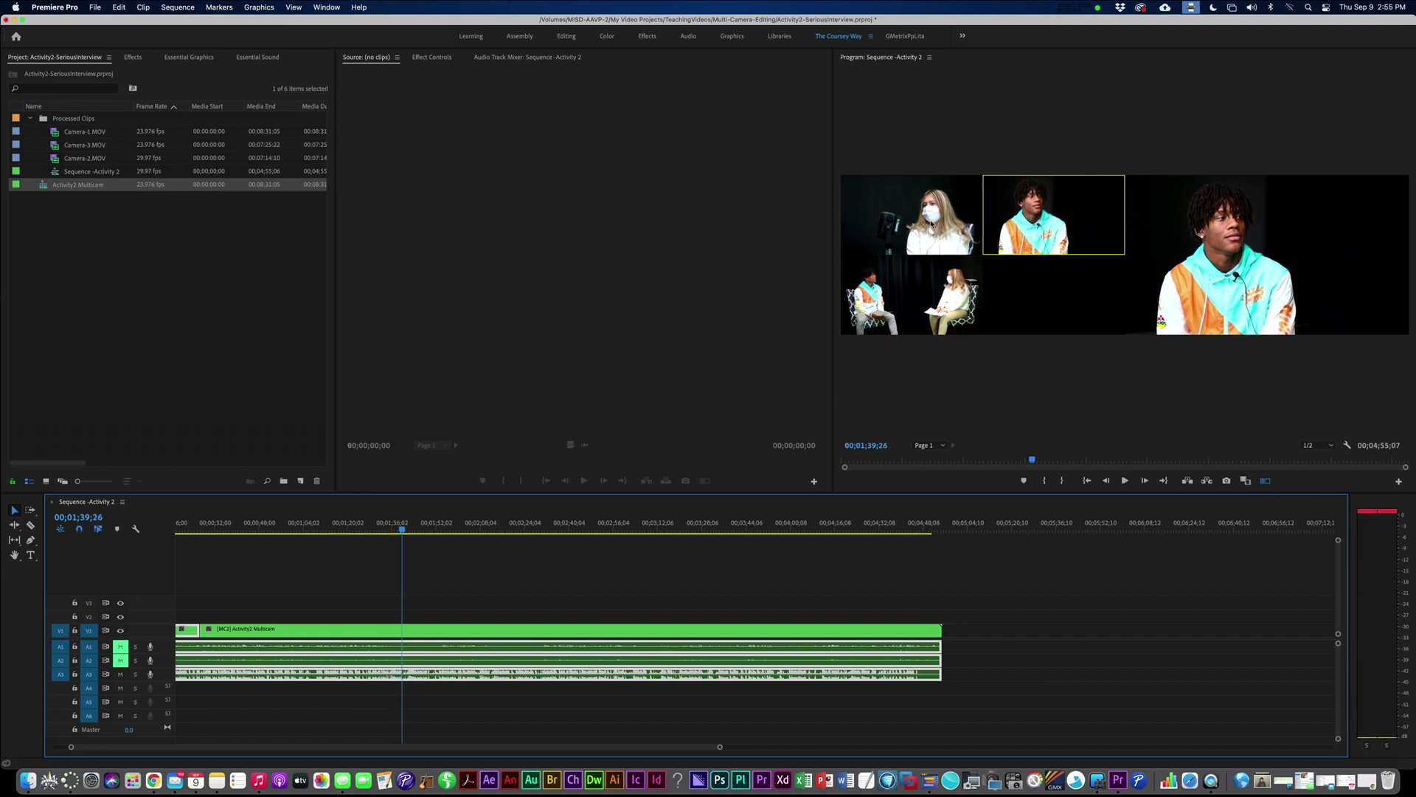
click(927, 225)
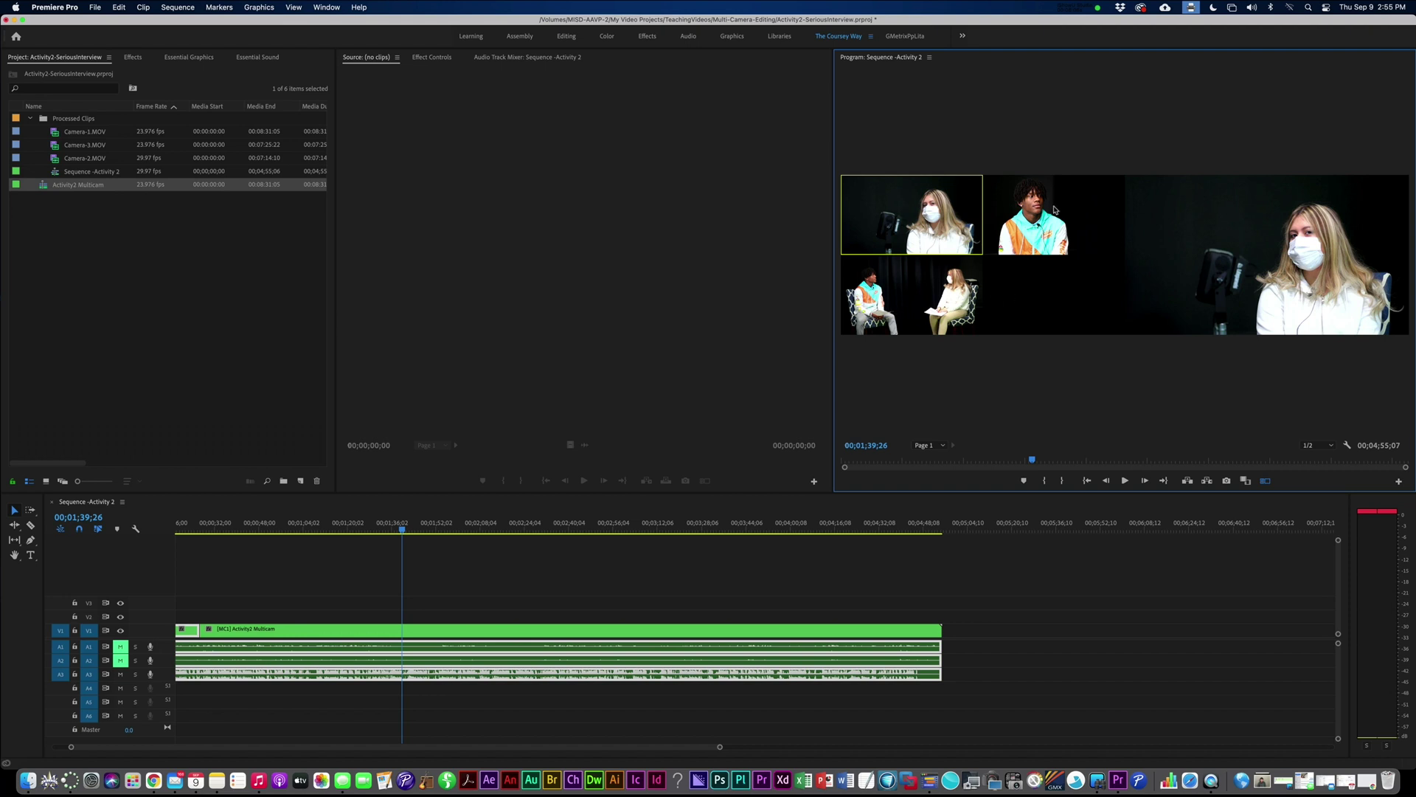
Step: Resume playback and cut live to cameras 2, 1, 2, then the camera 3 wide shot
click(1126, 481)
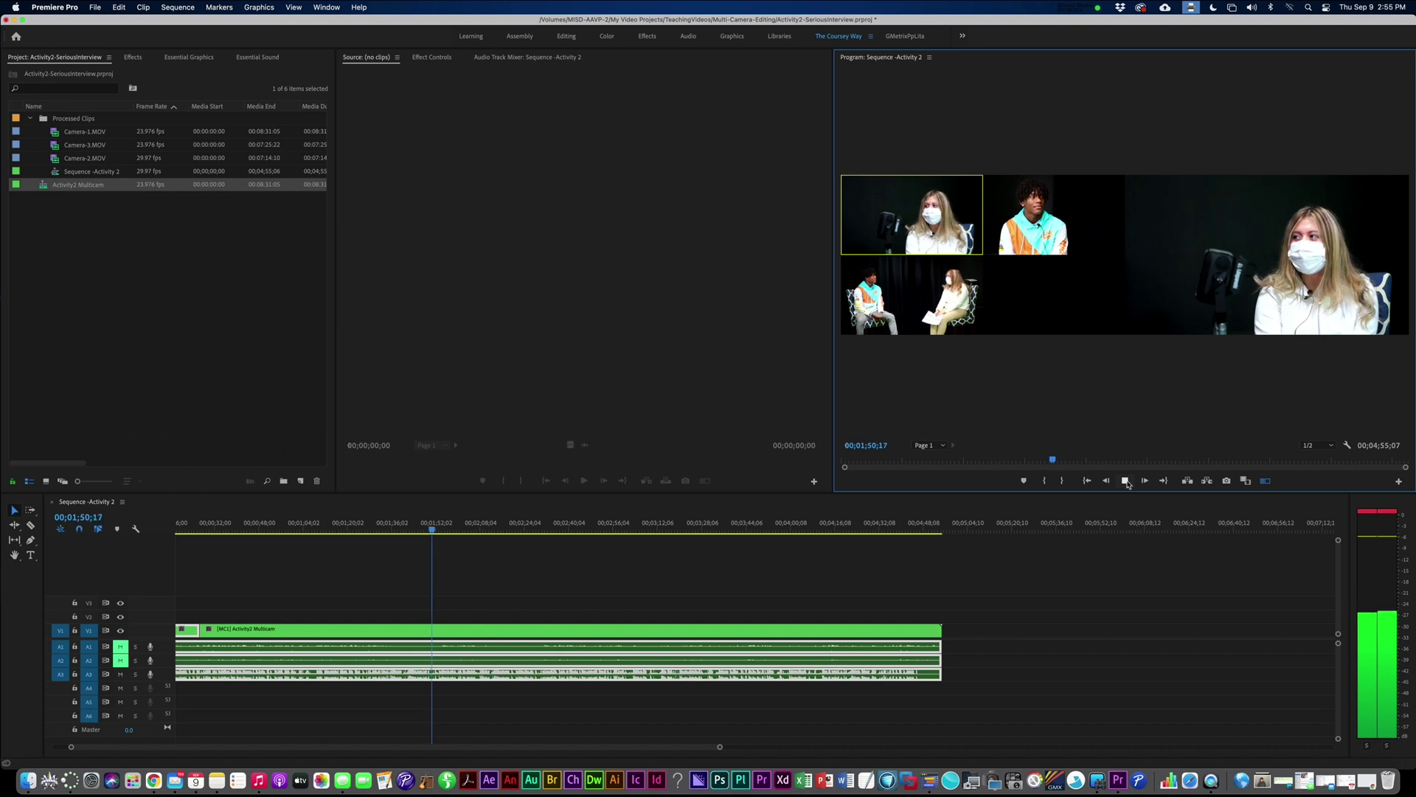
key(2)
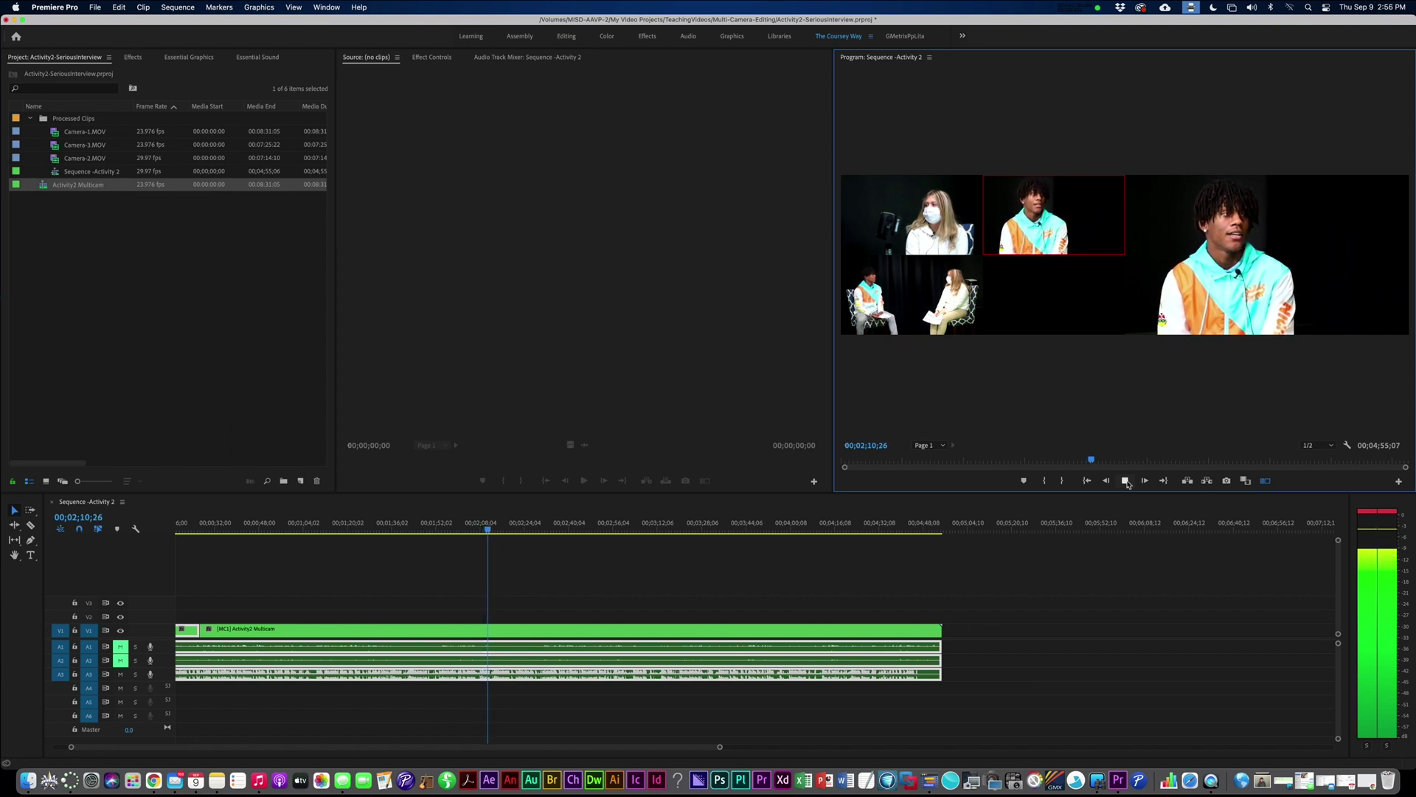
key(1)
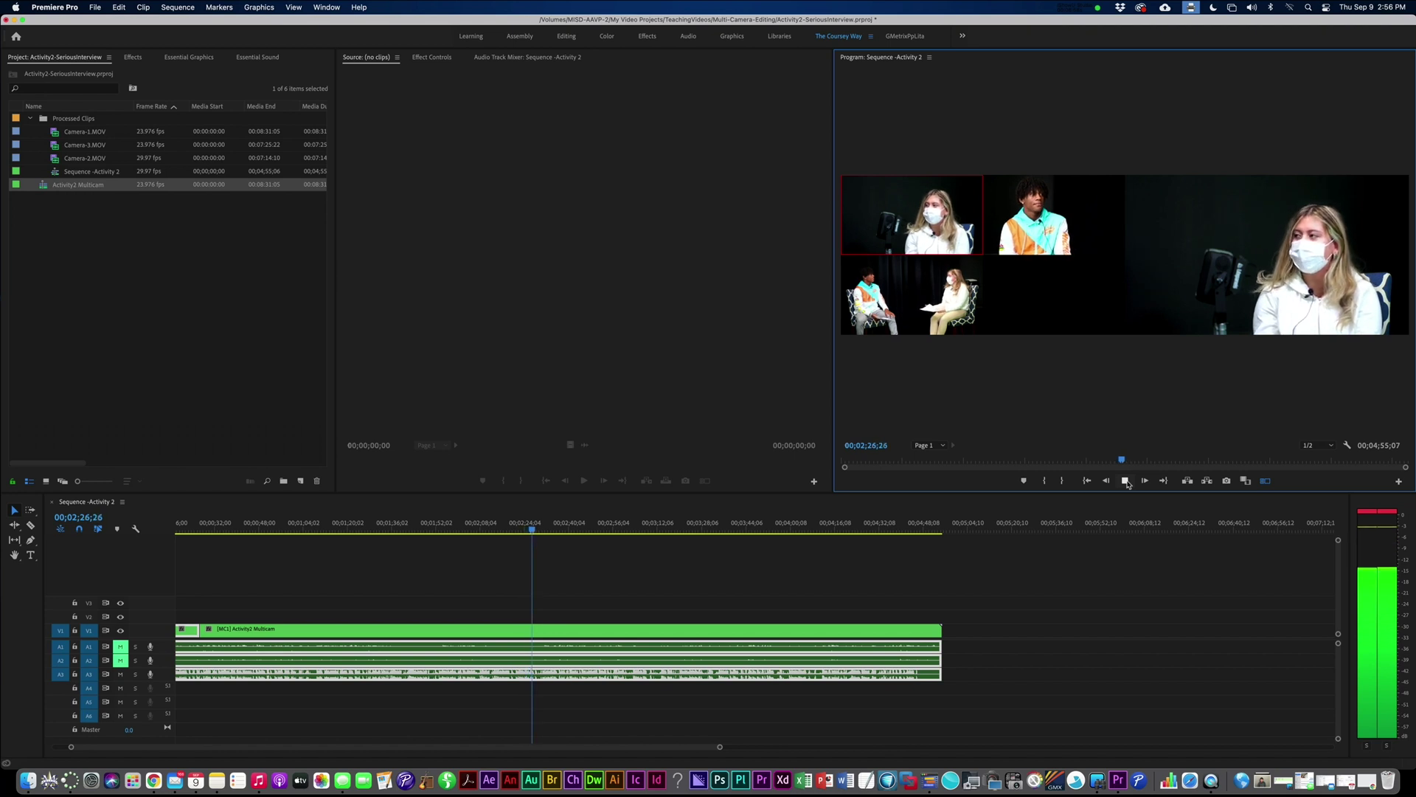
key(2)
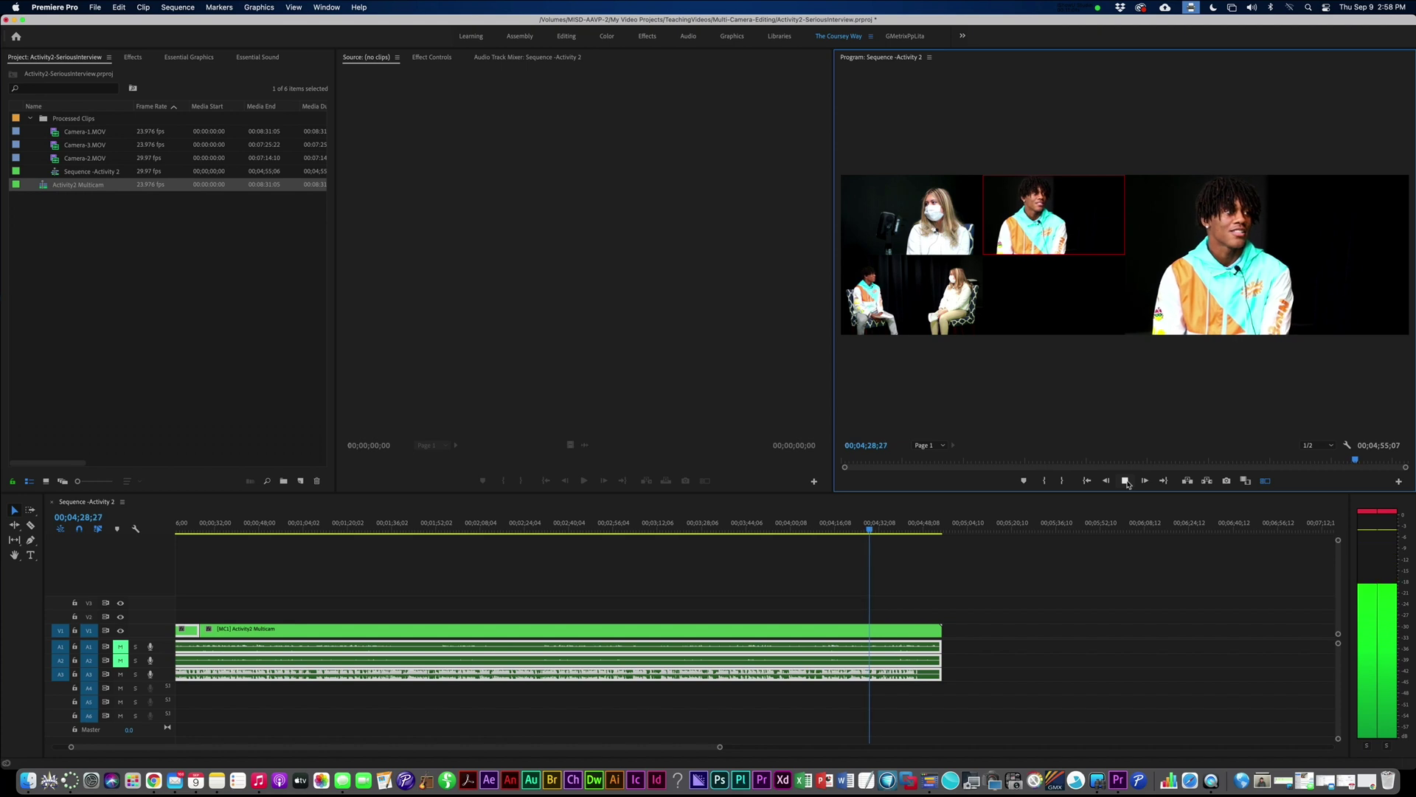
key(3)
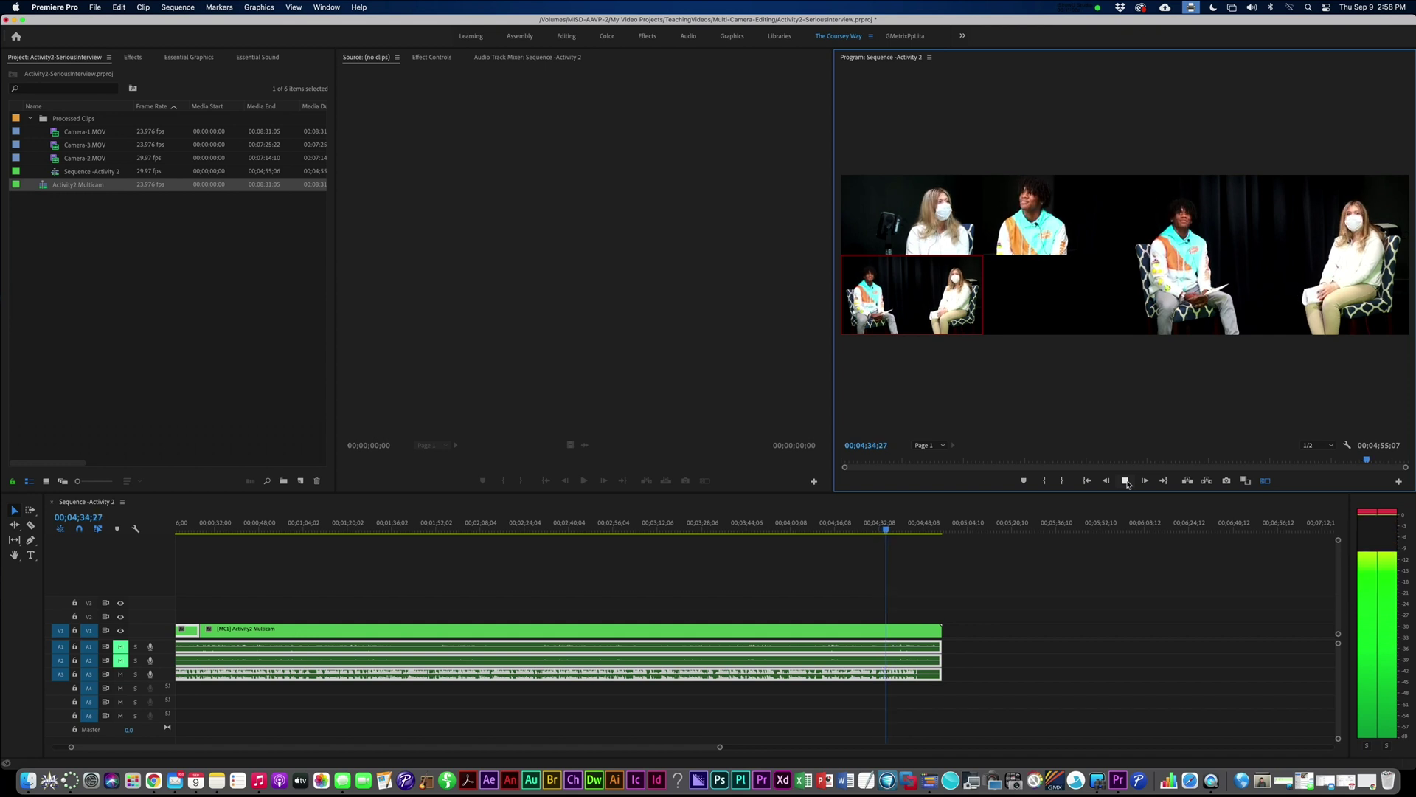
Step: Stop to commit the cuts, switch the section near 2:13 to camera 3, and check from 2:26
click(1126, 481)
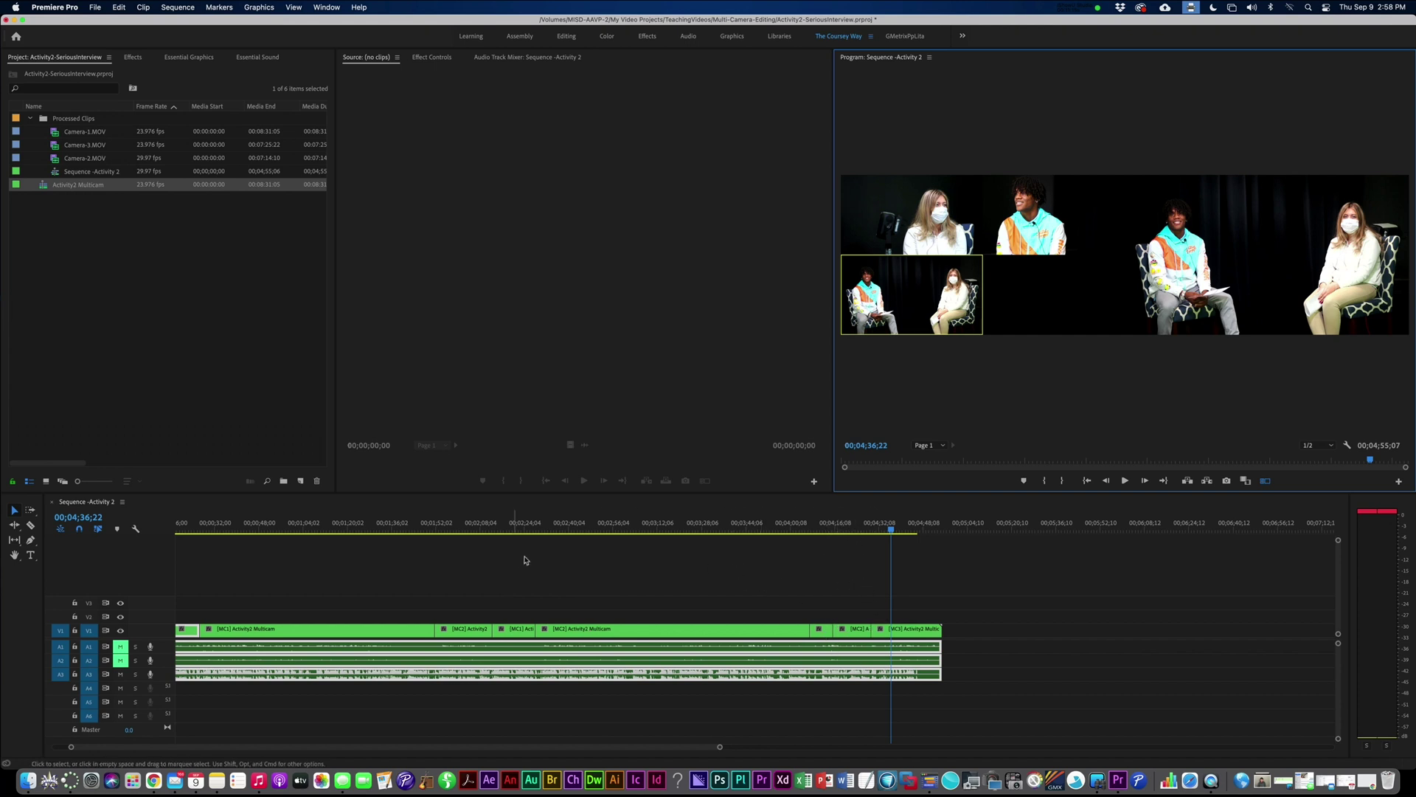
drag(539, 526, 491, 533)
key(3)
click(534, 525)
key(space)
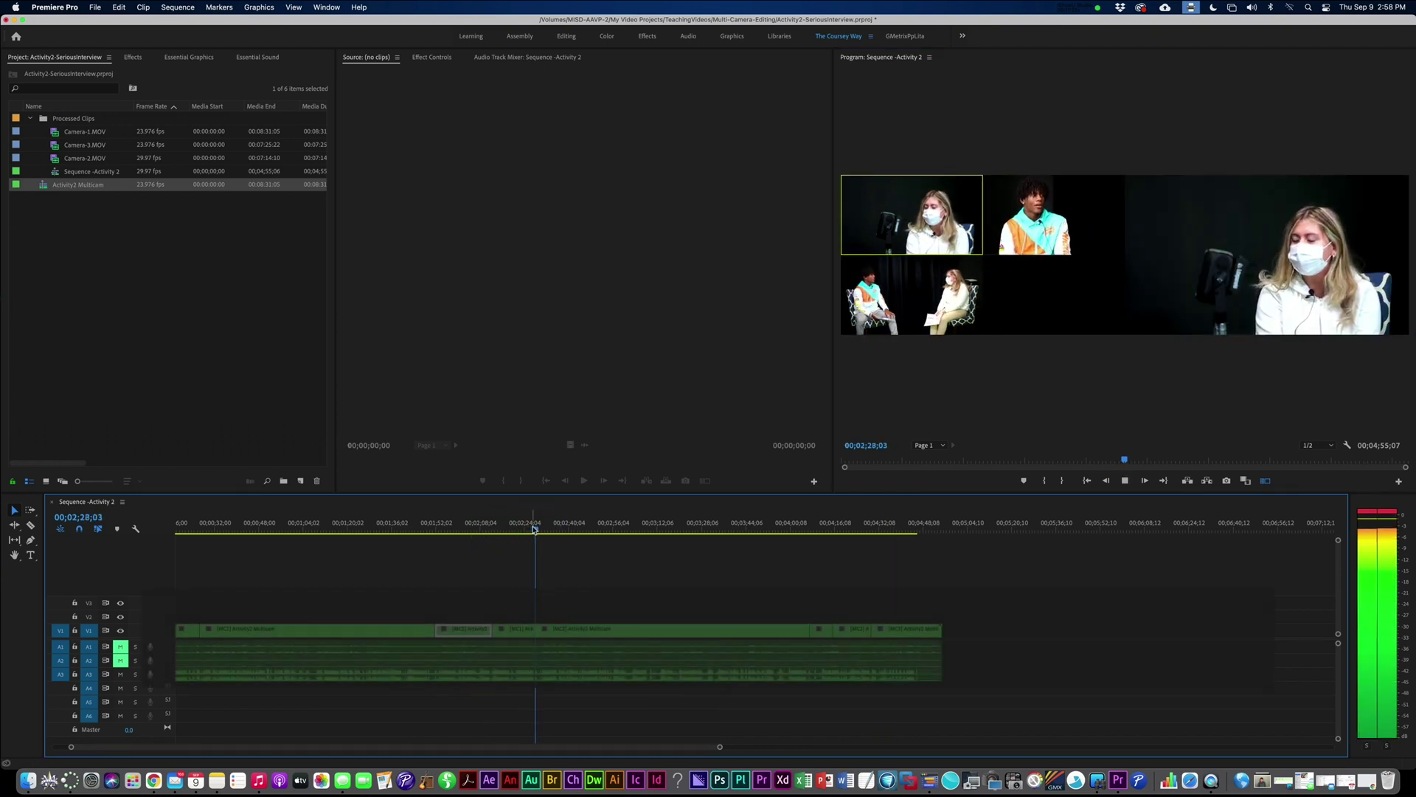
key(space)
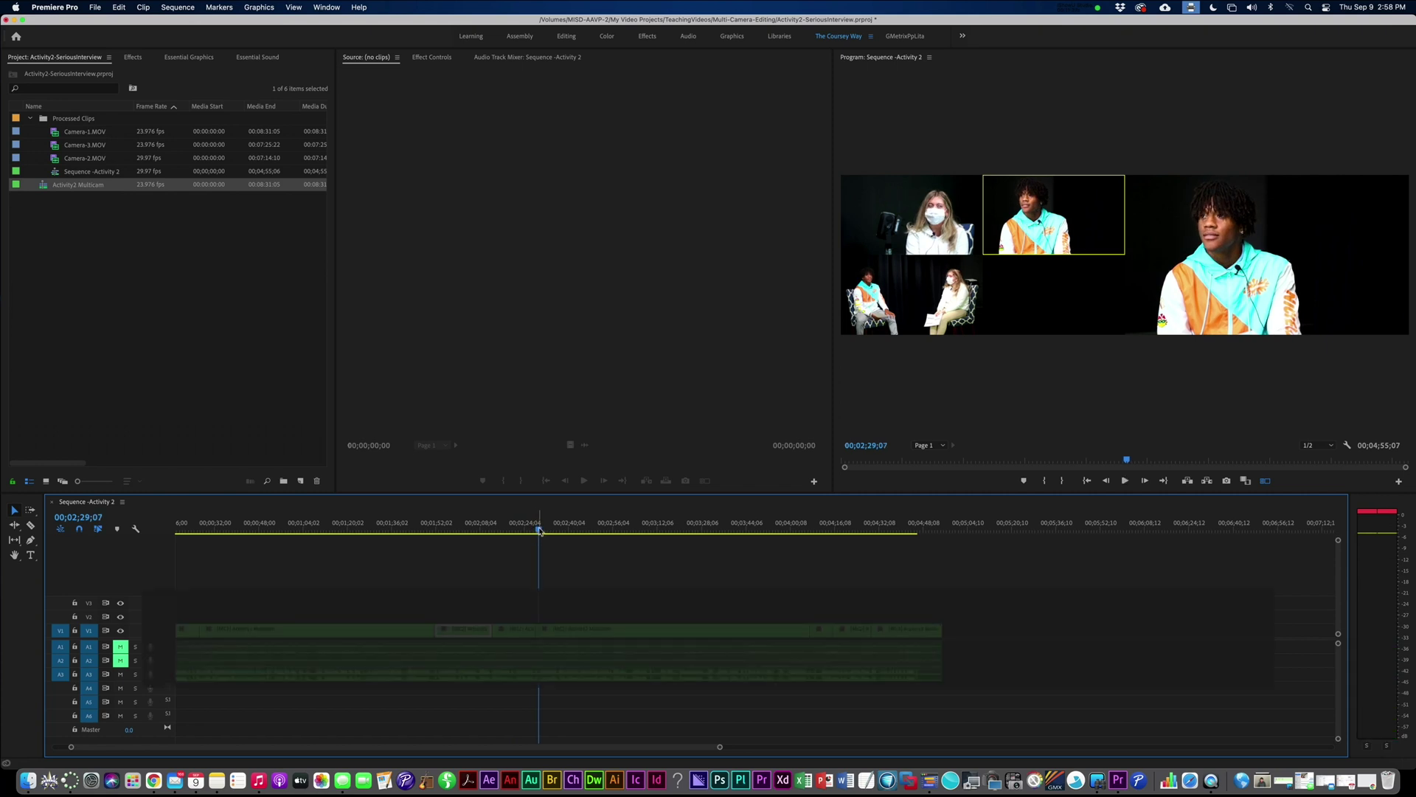
click(531, 530)
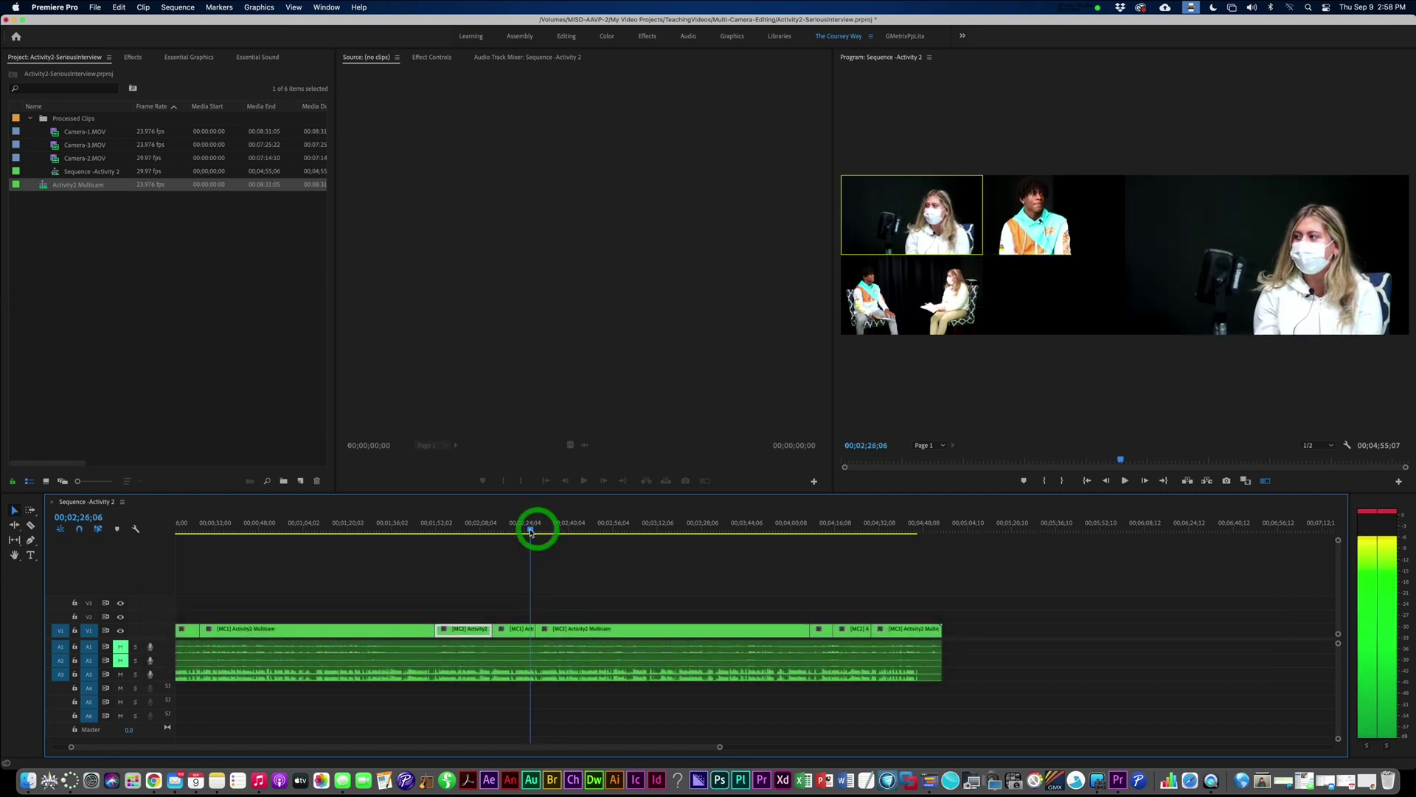
Step: Recut the MC1 section at 2:26 to the camera 2 close-up and replay to verify
click(526, 631)
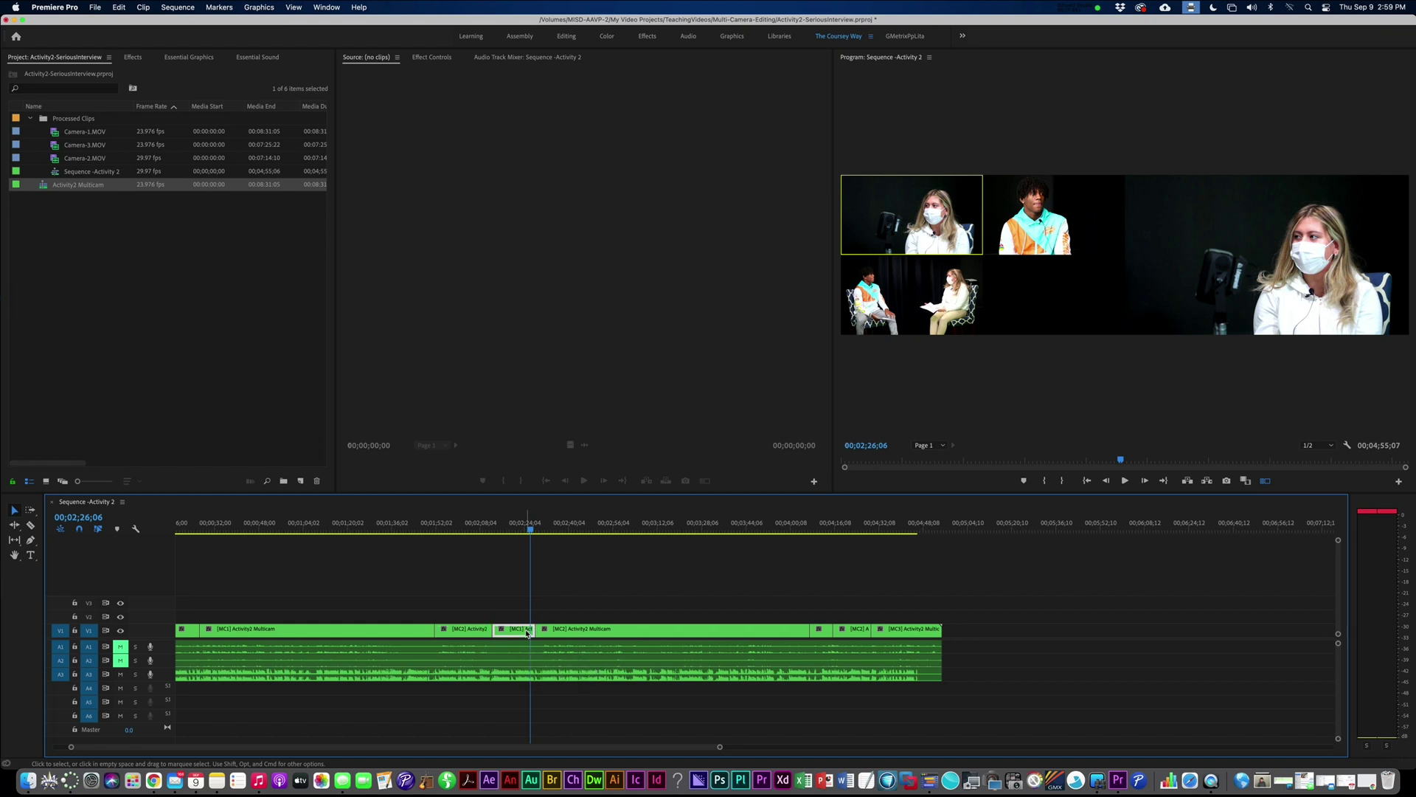
click(1124, 480)
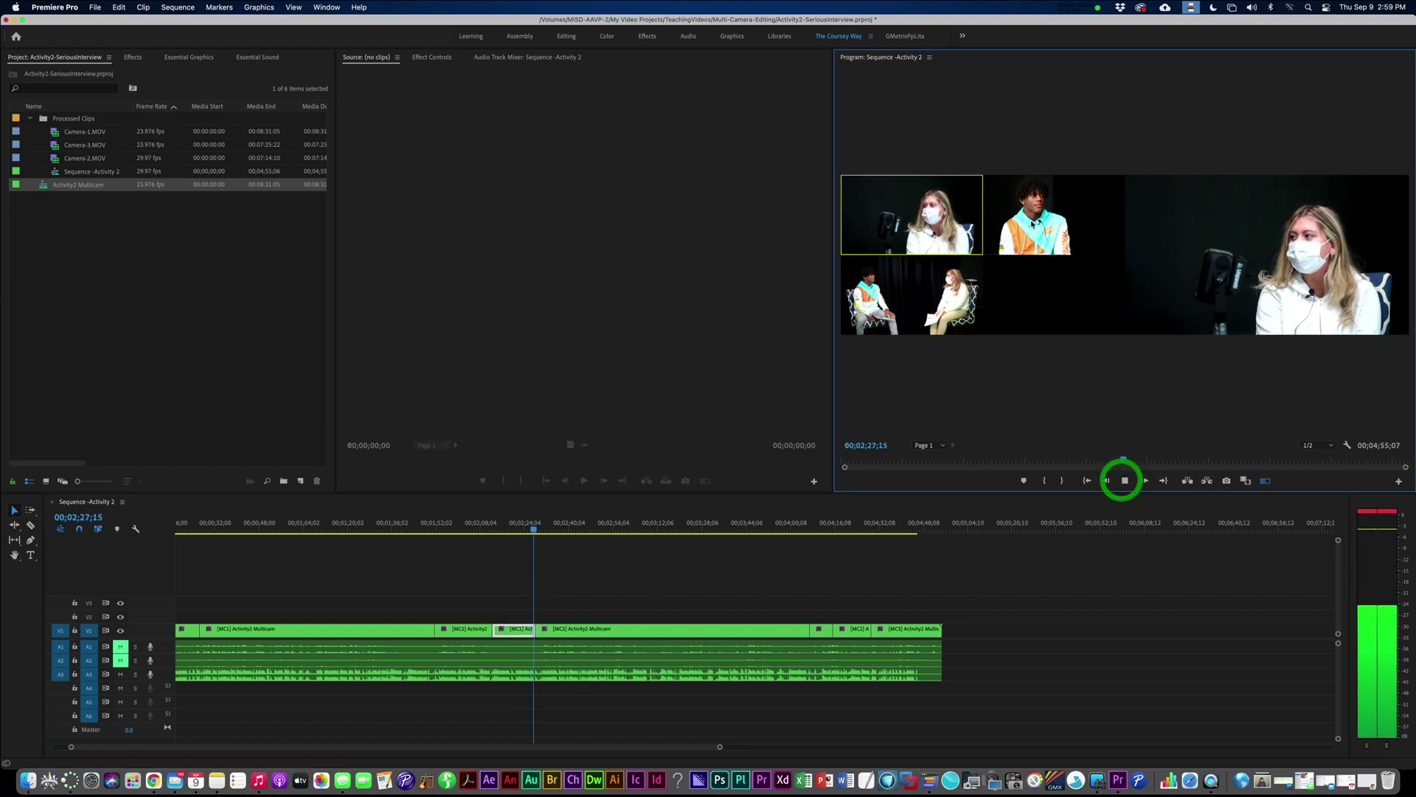
click(1031, 224)
key(space)
click(529, 525)
key(space)
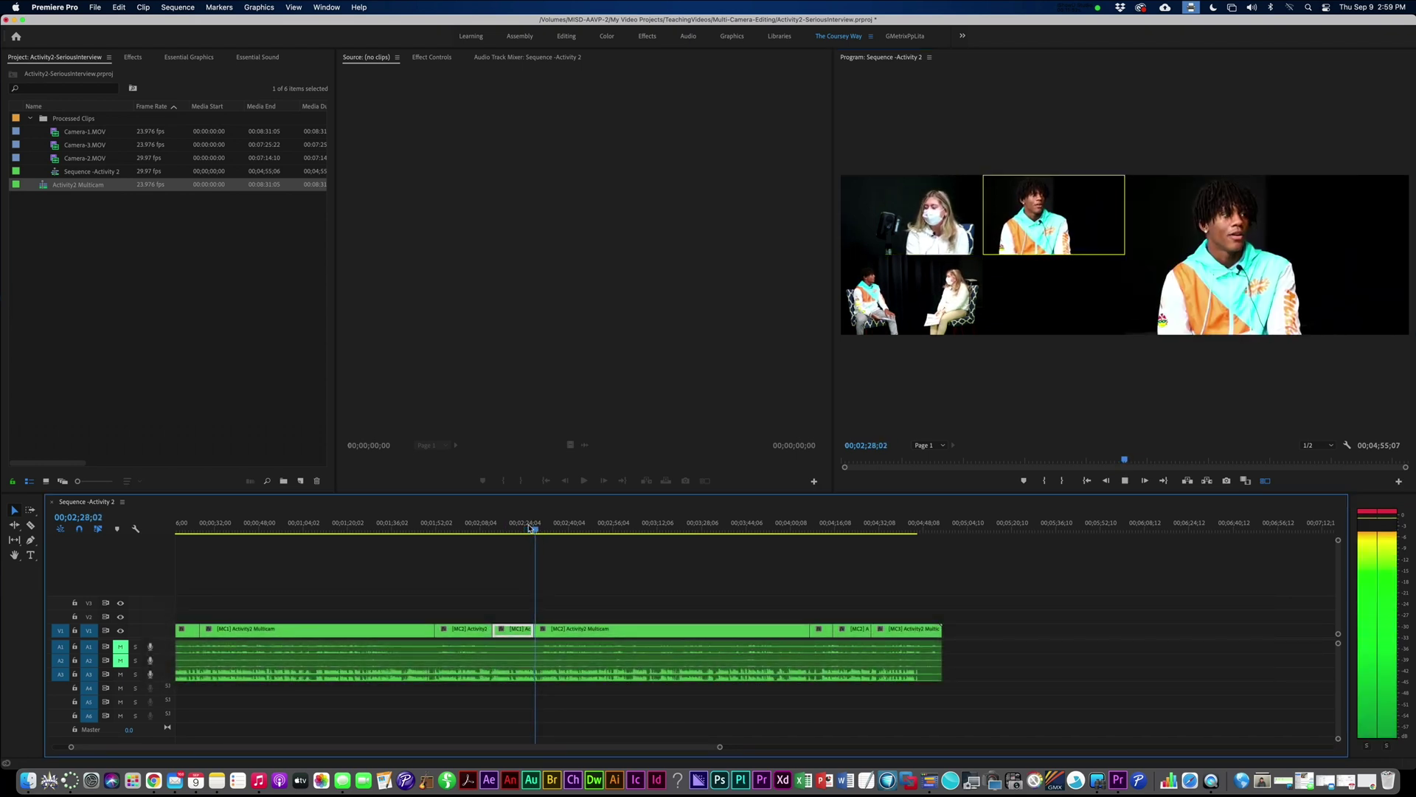
key(space)
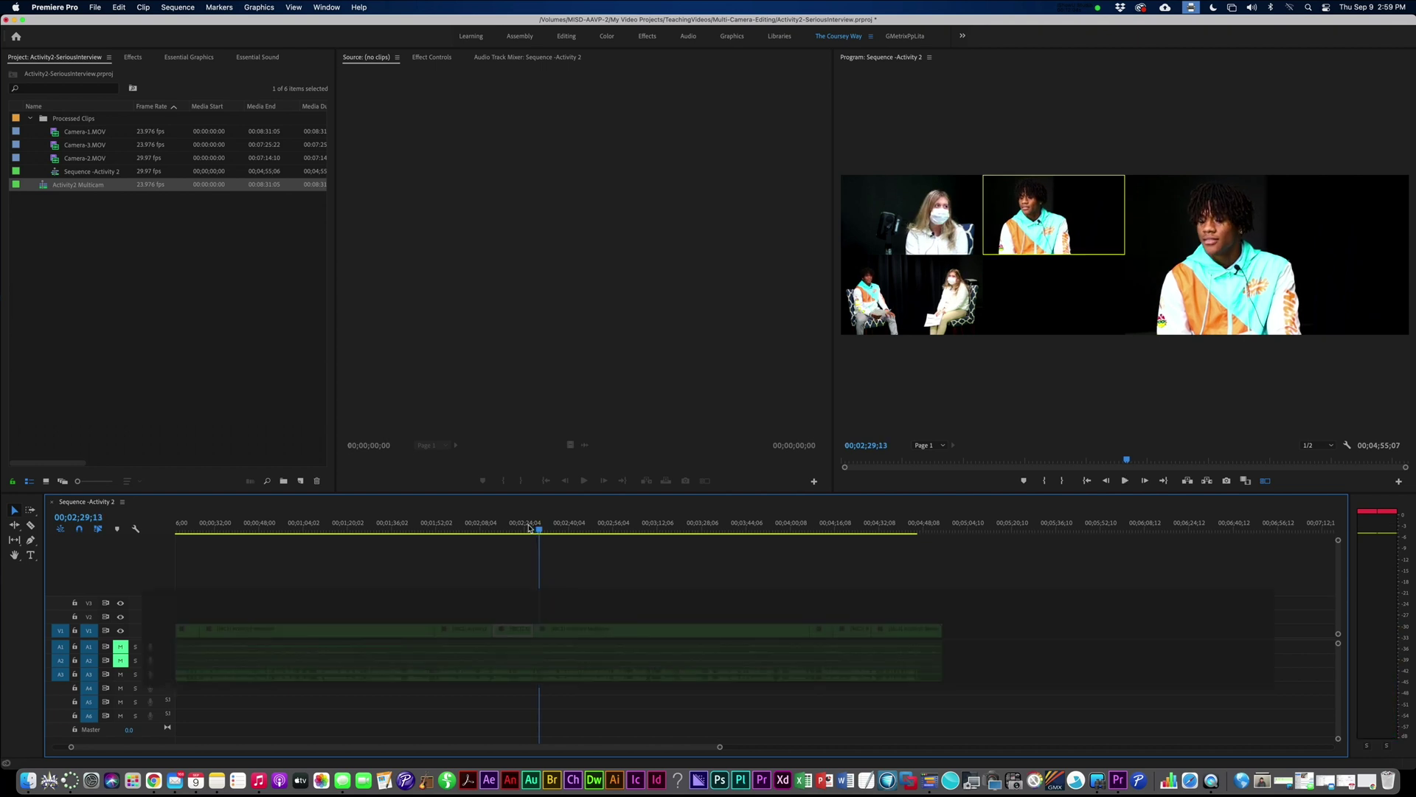
Step: Roll the angle cut near 01;50 slightly earlier, then switch the live angle to camera 2 during playback
click(433, 526)
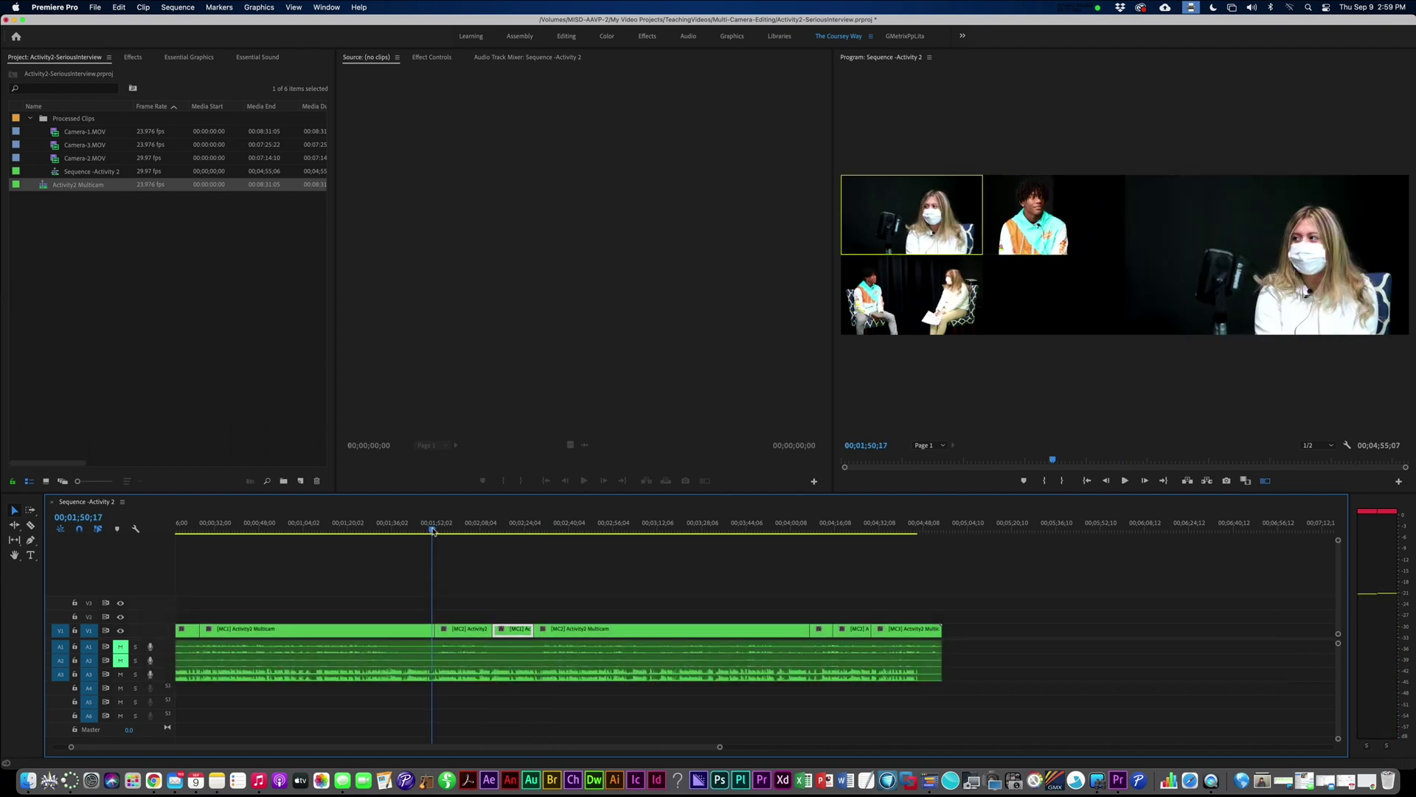
click(14, 525)
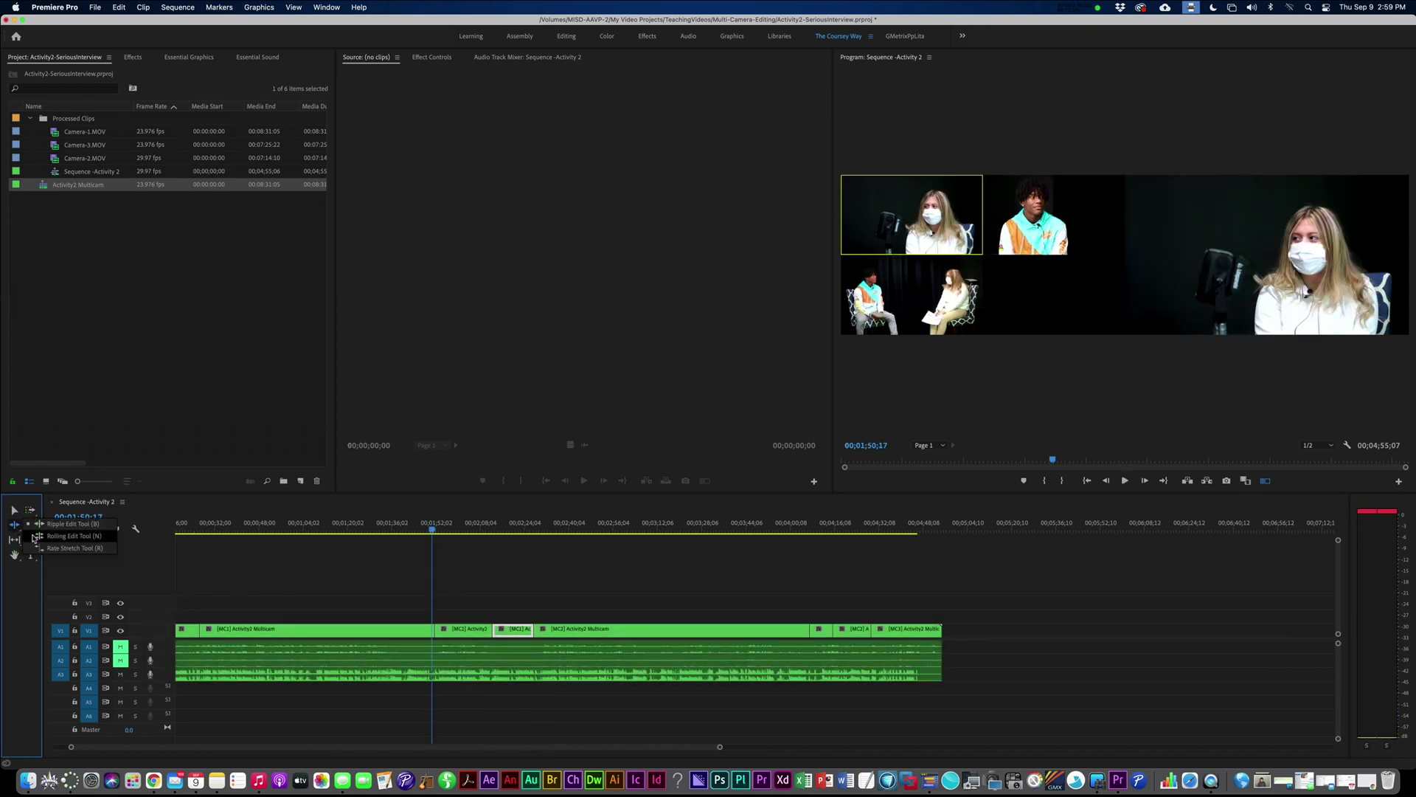
click(67, 537)
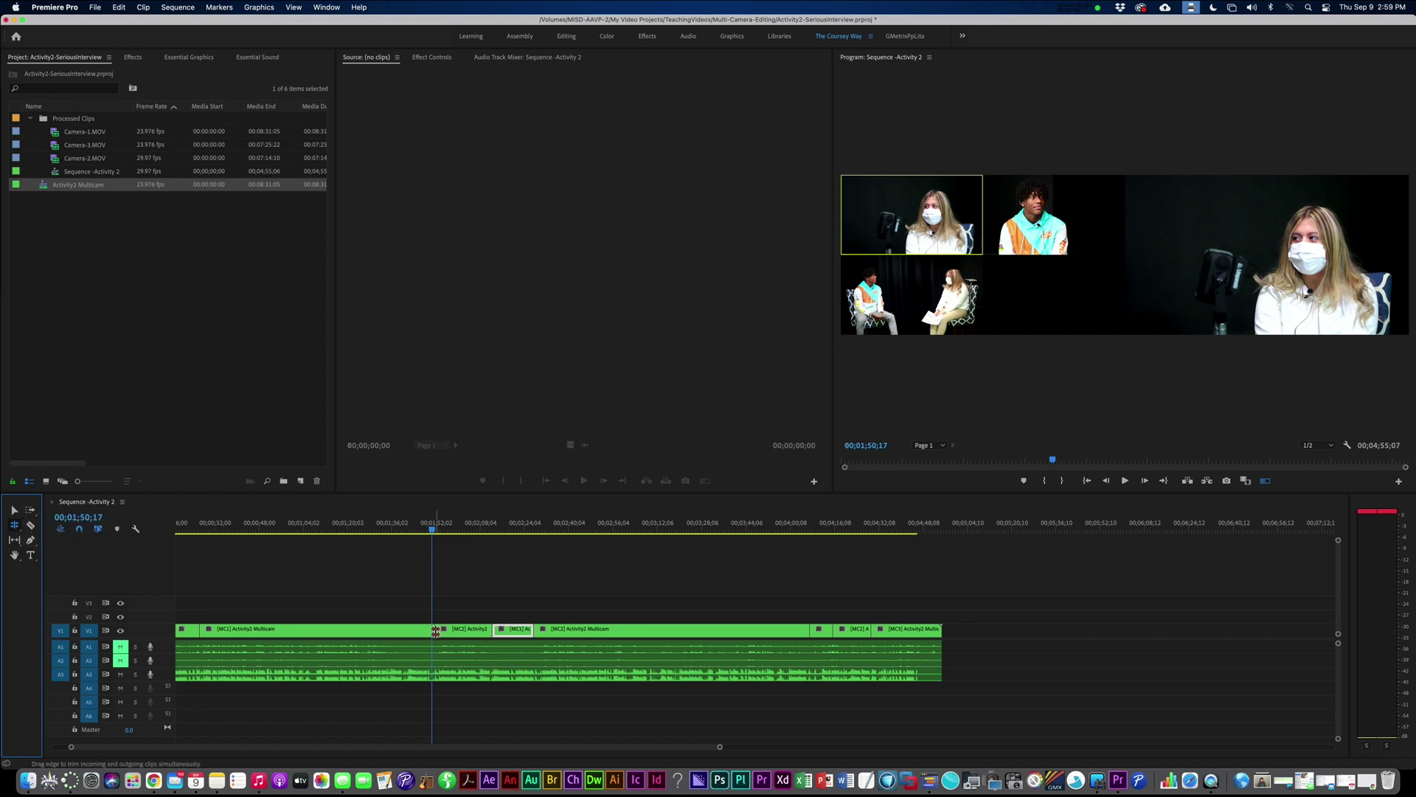
drag(435, 631, 414, 631)
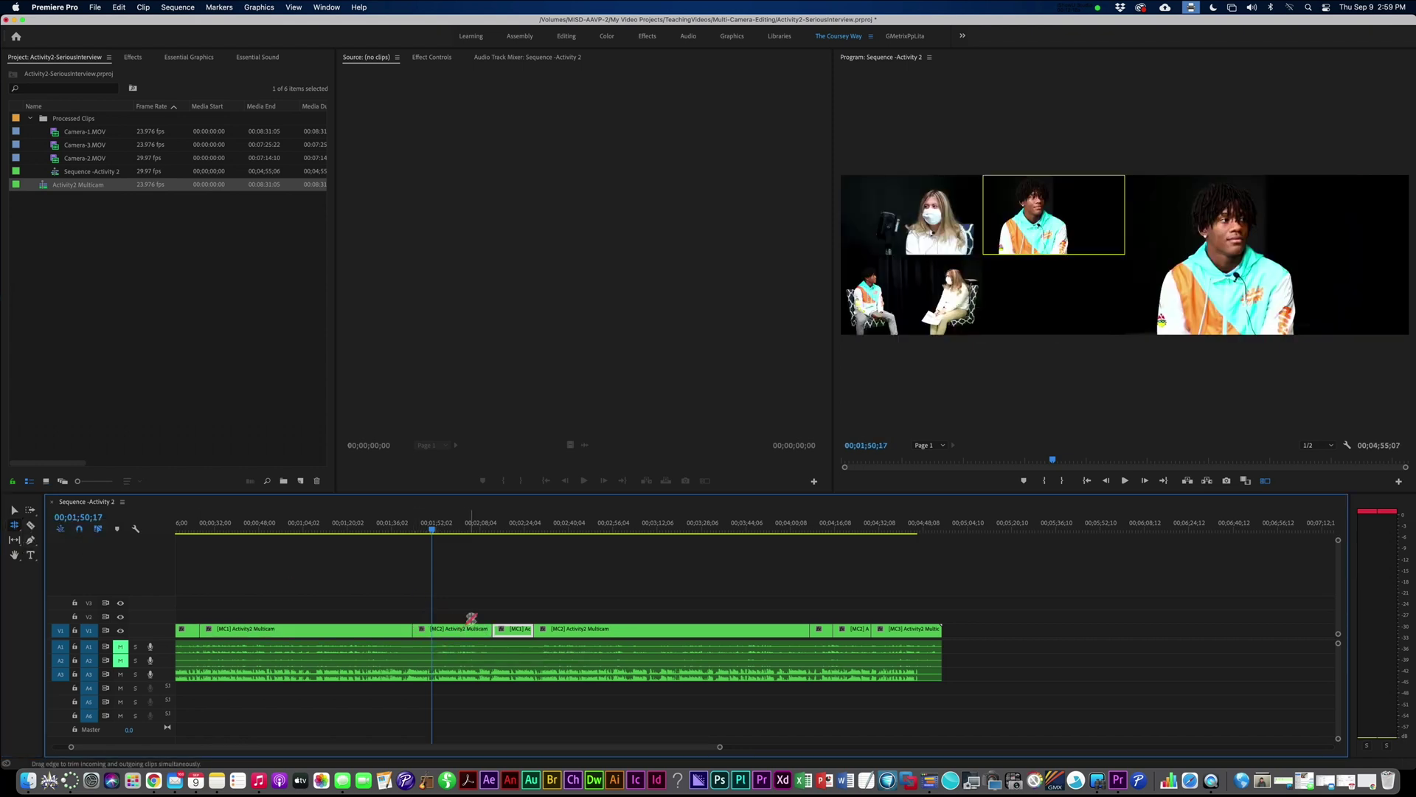
drag(399, 531, 402, 533)
key(space)
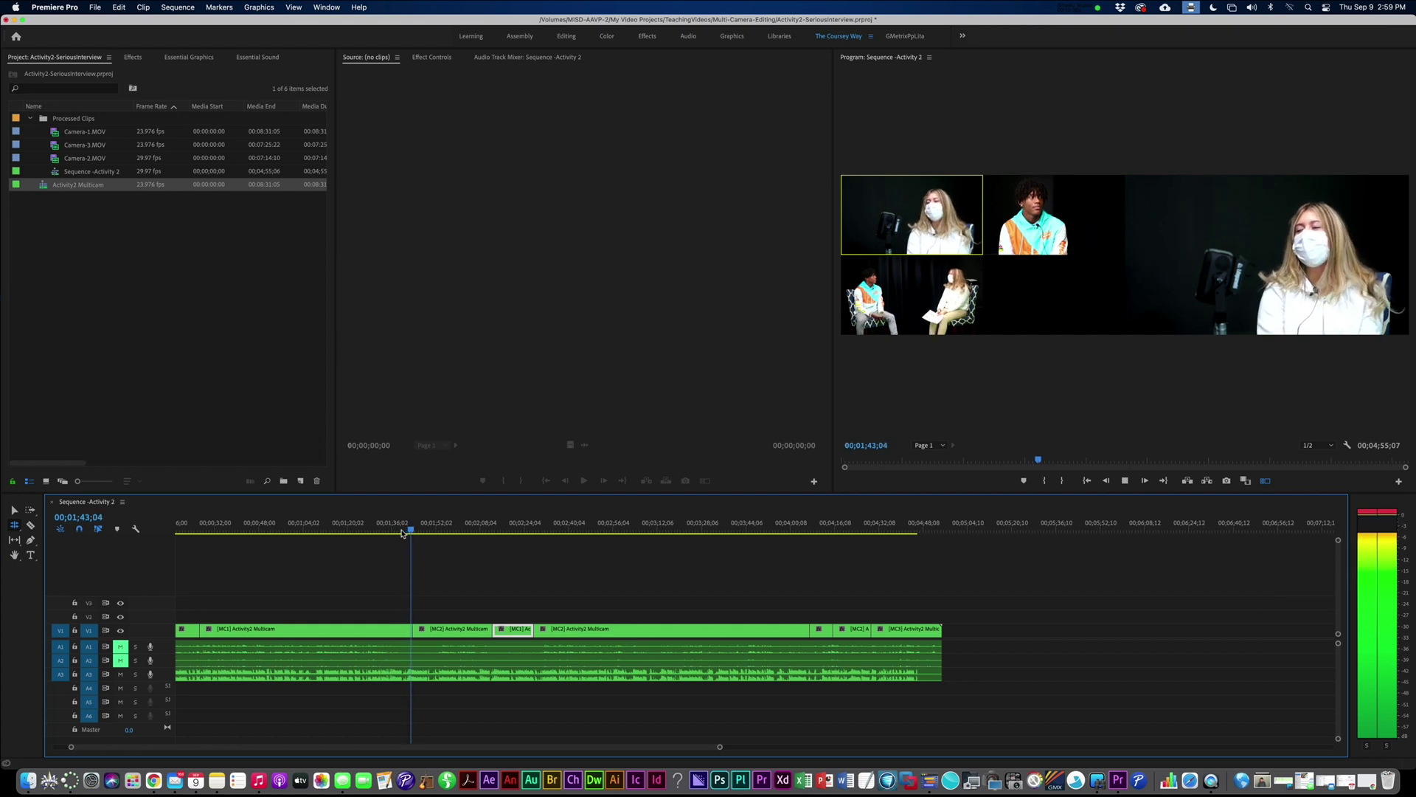
key(2)
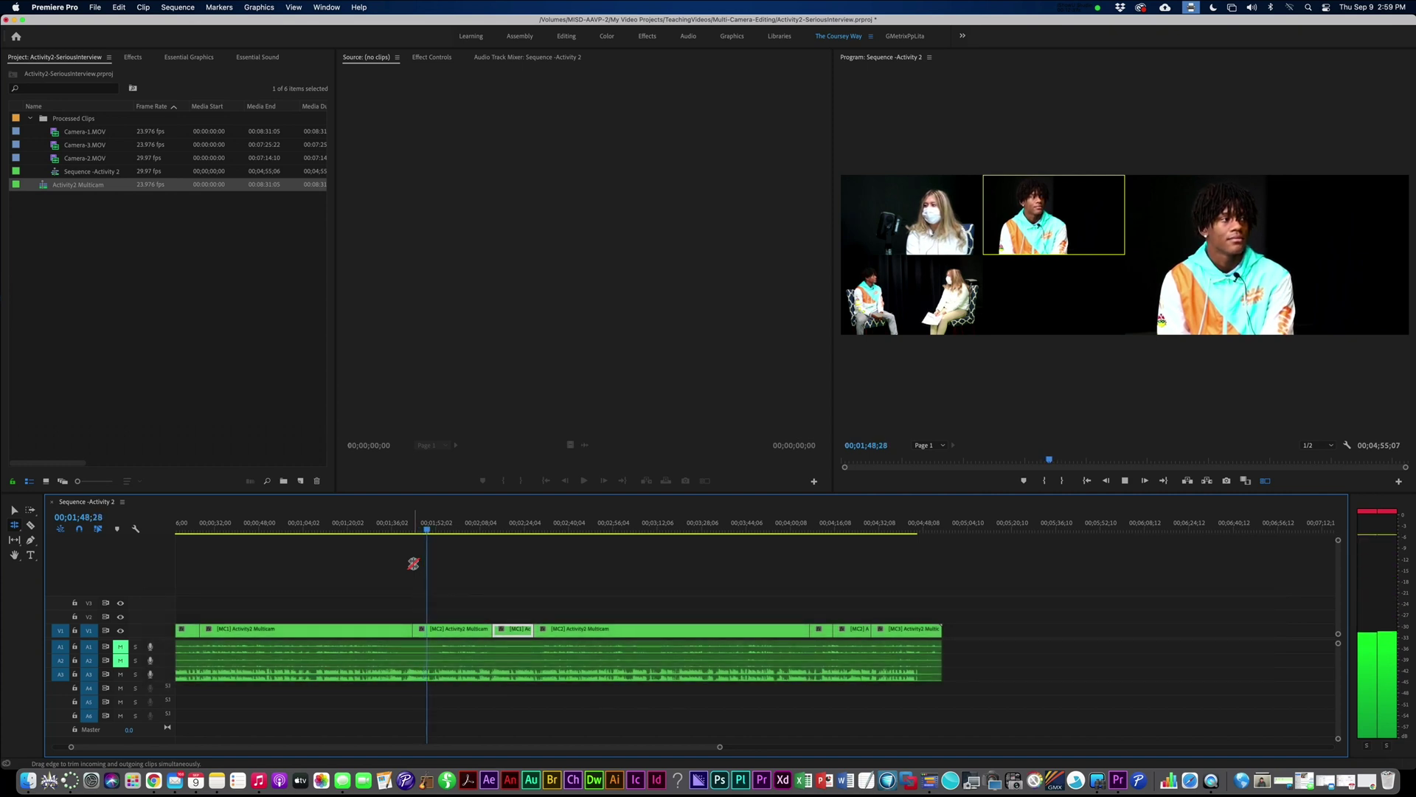
key(space)
Step: Roll the MC1-to-MC2 cut about 5 seconds later and check it in a zoomed-in playback
click(412, 629)
drag(431, 629, 444, 629)
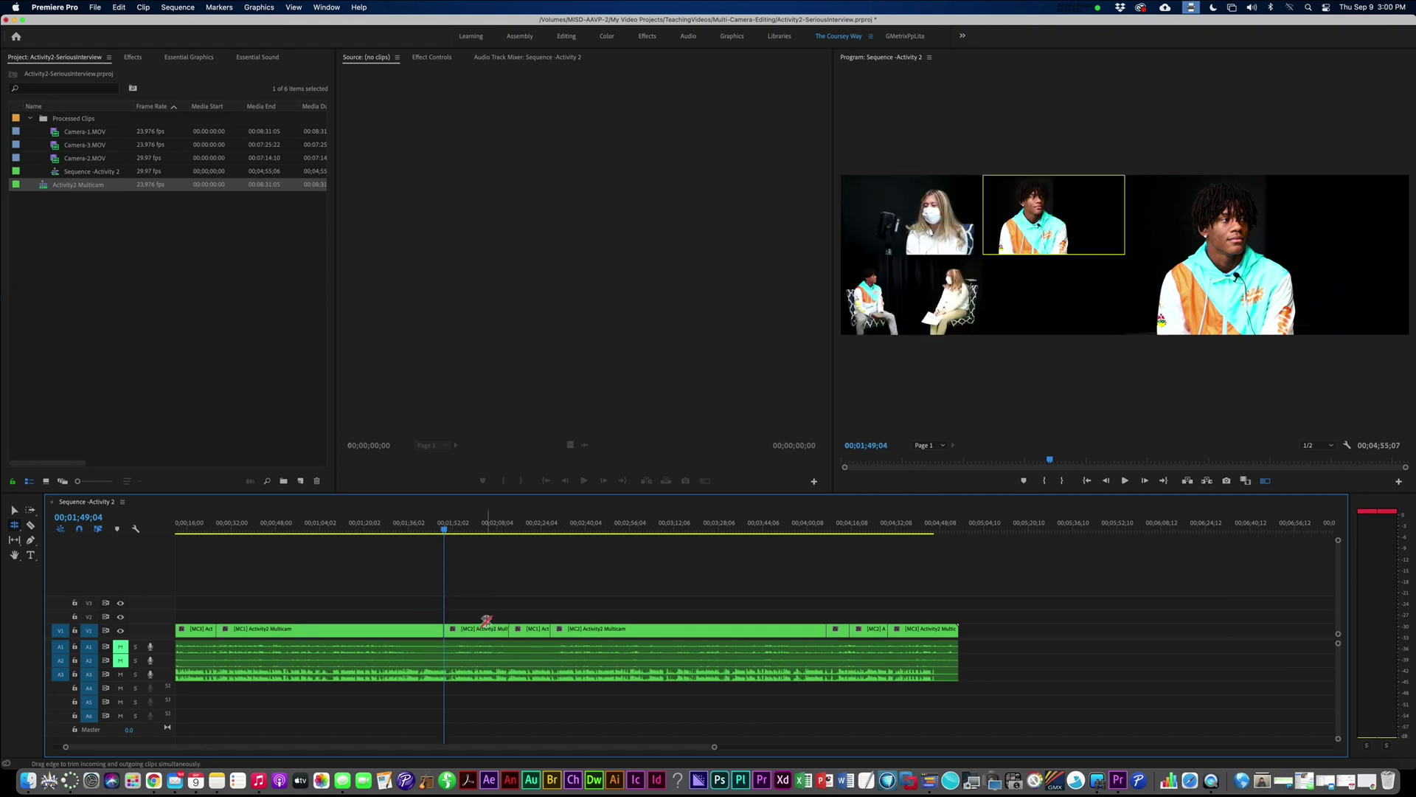
key(space)
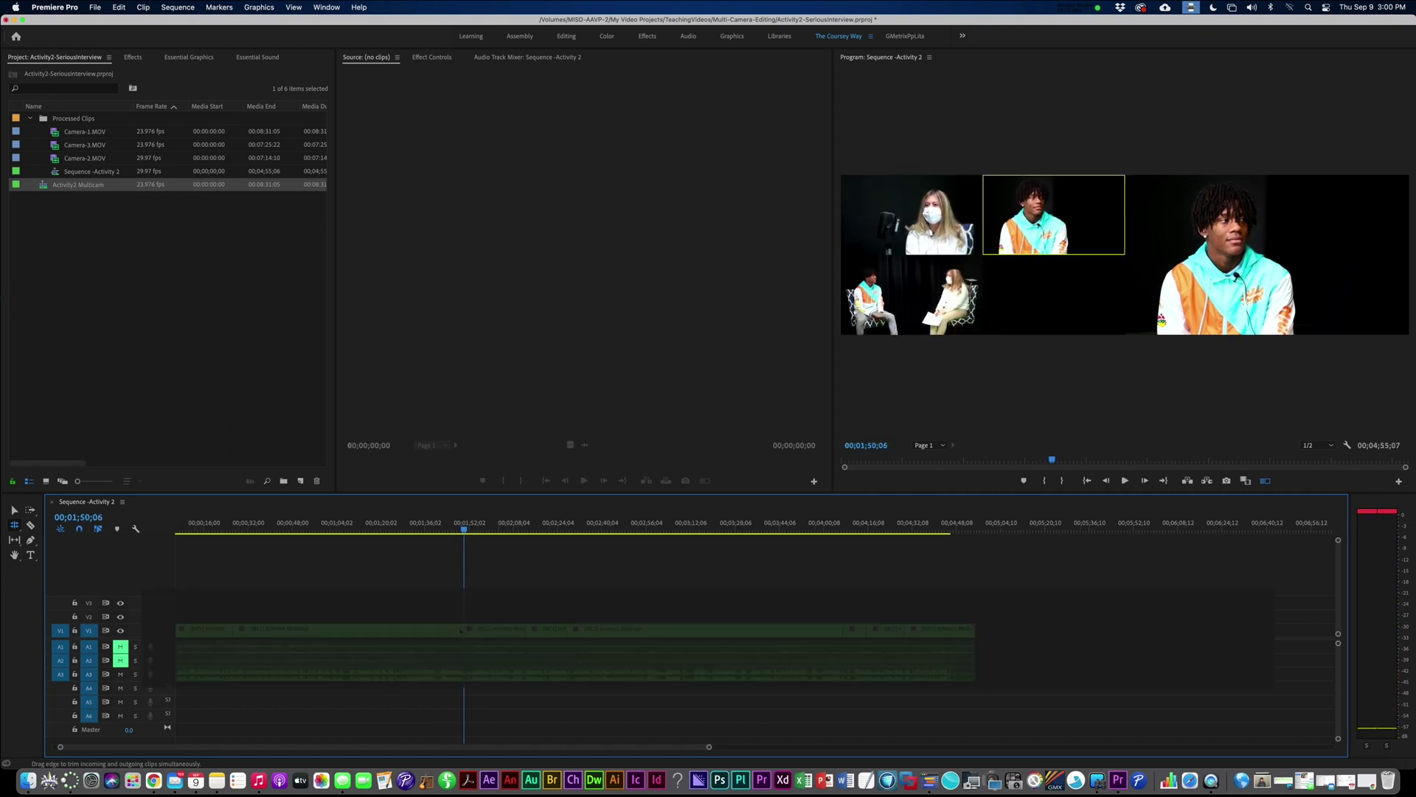
click(461, 628)
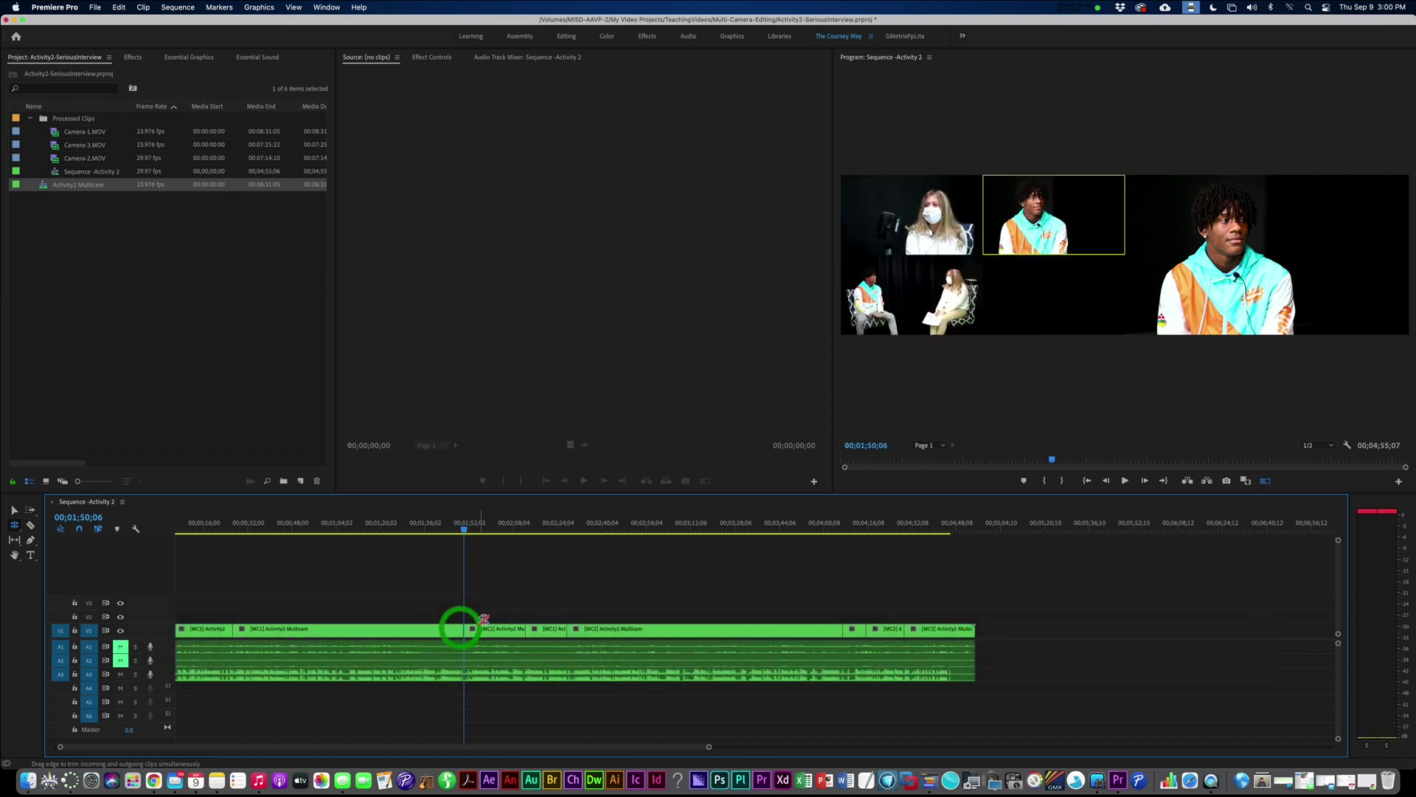
key(=)
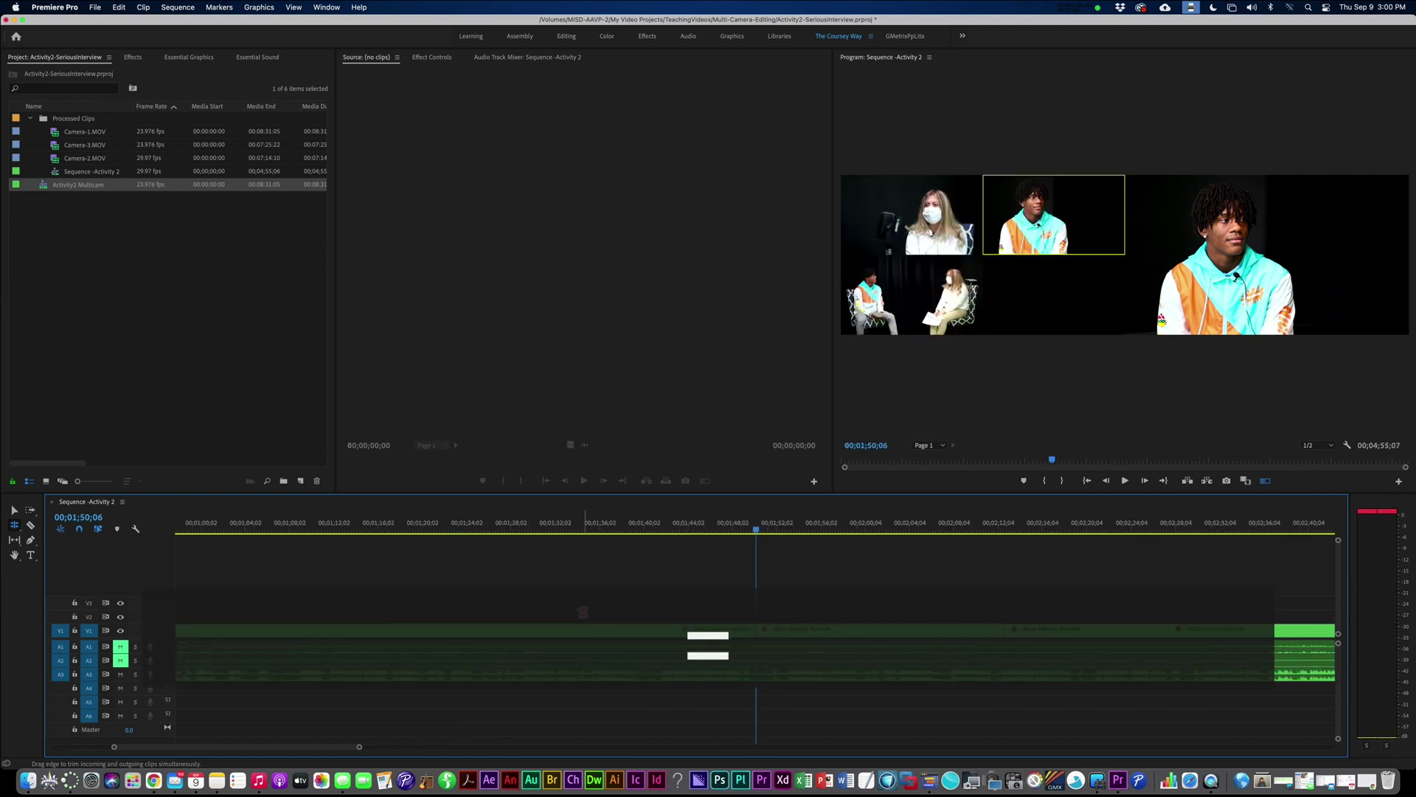
key(space)
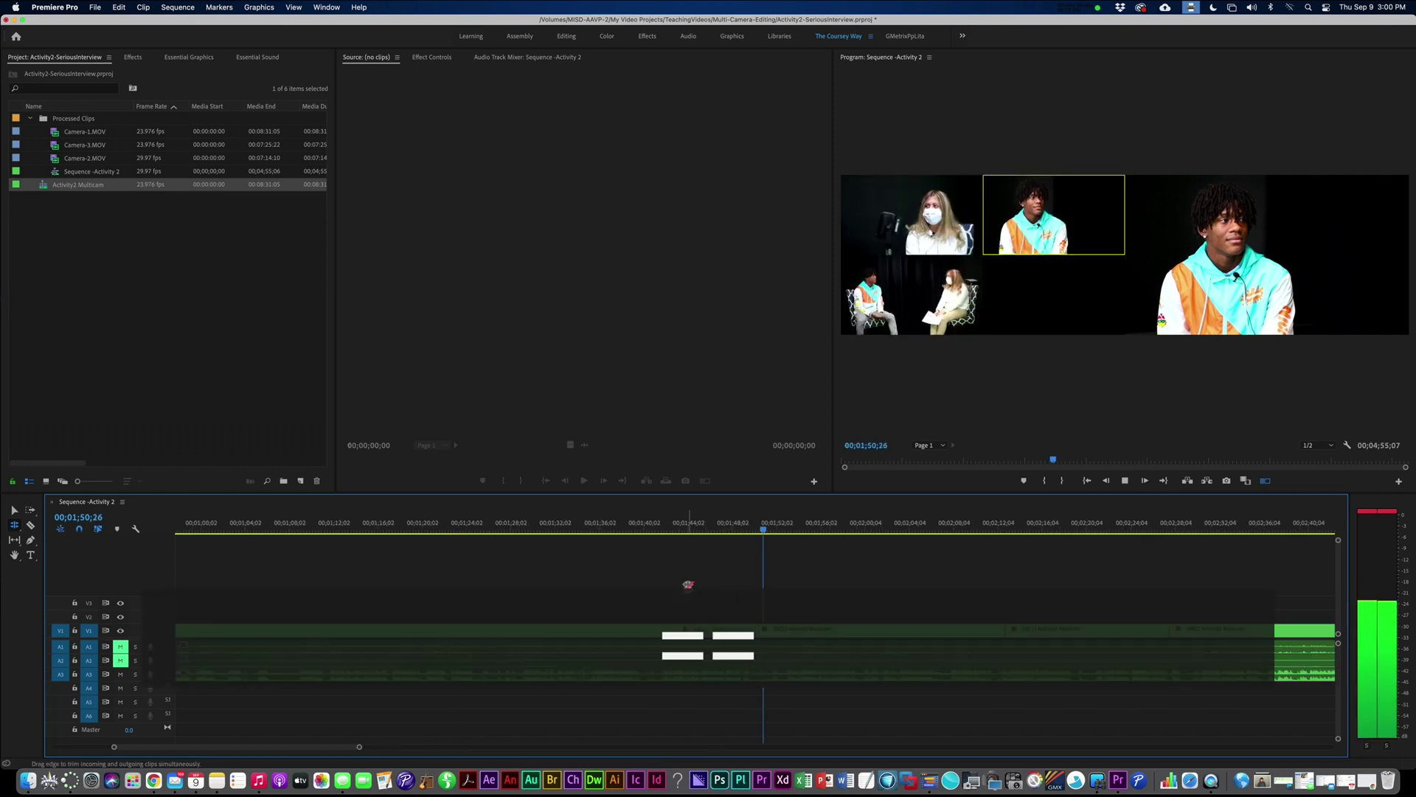
key(space)
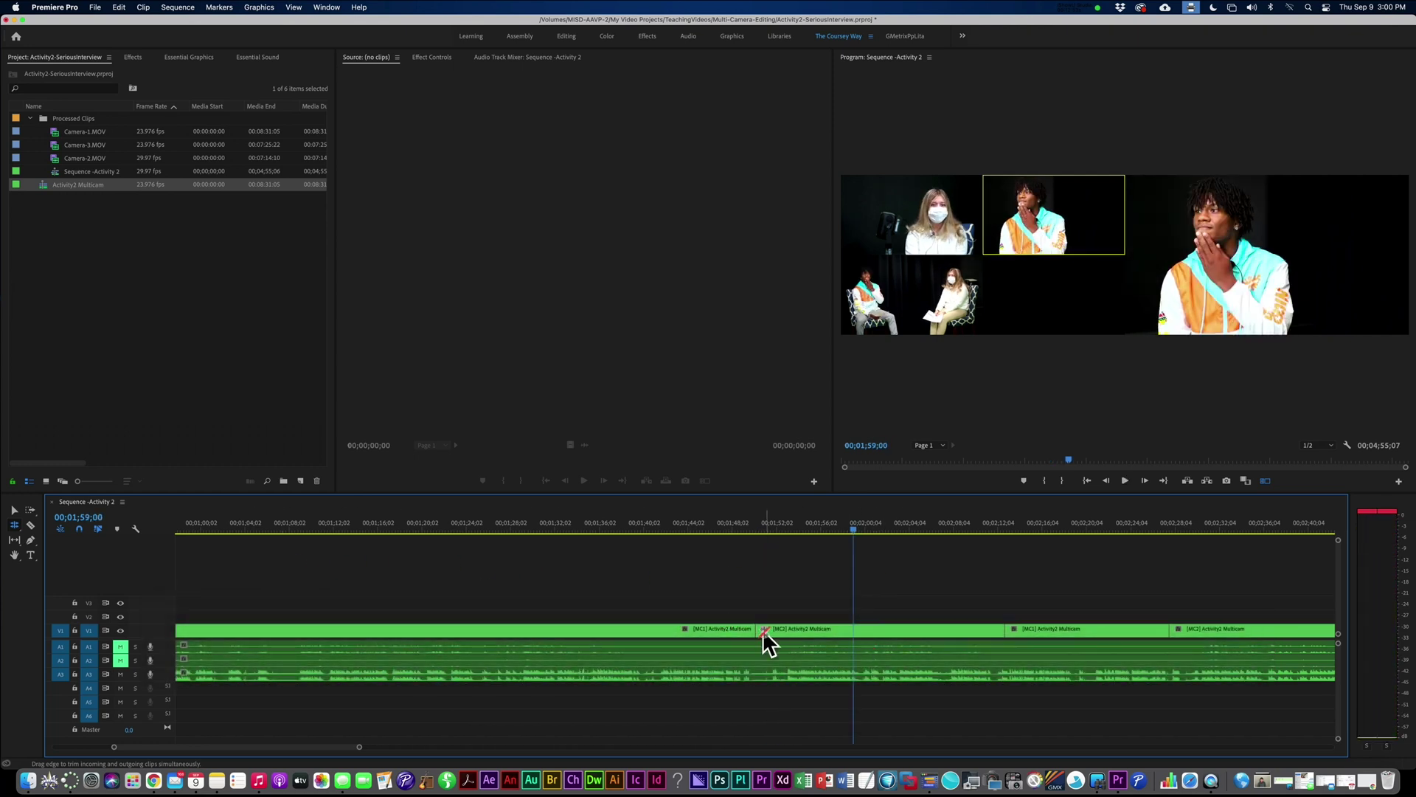
key(v)
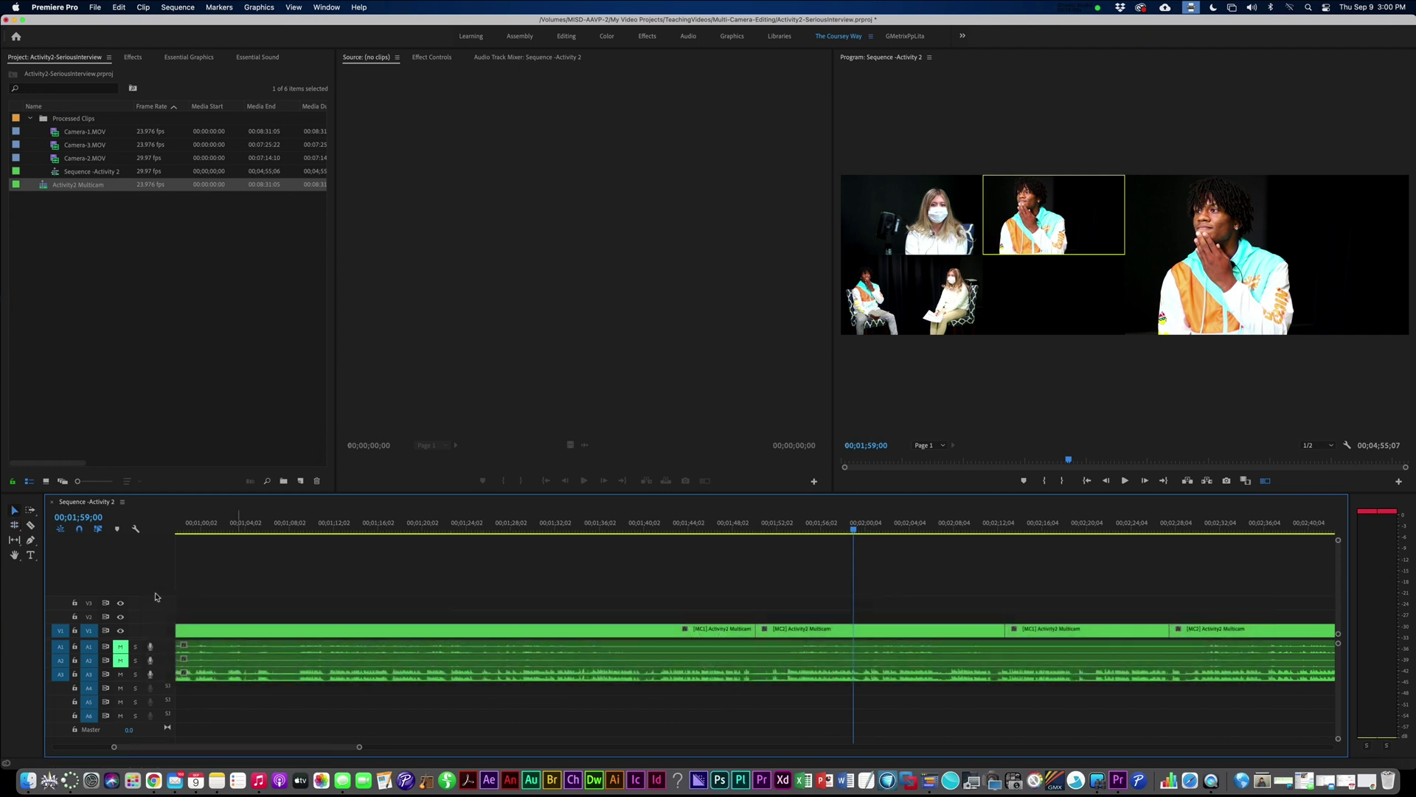
drag(751, 629, 702, 629)
key(super+z)
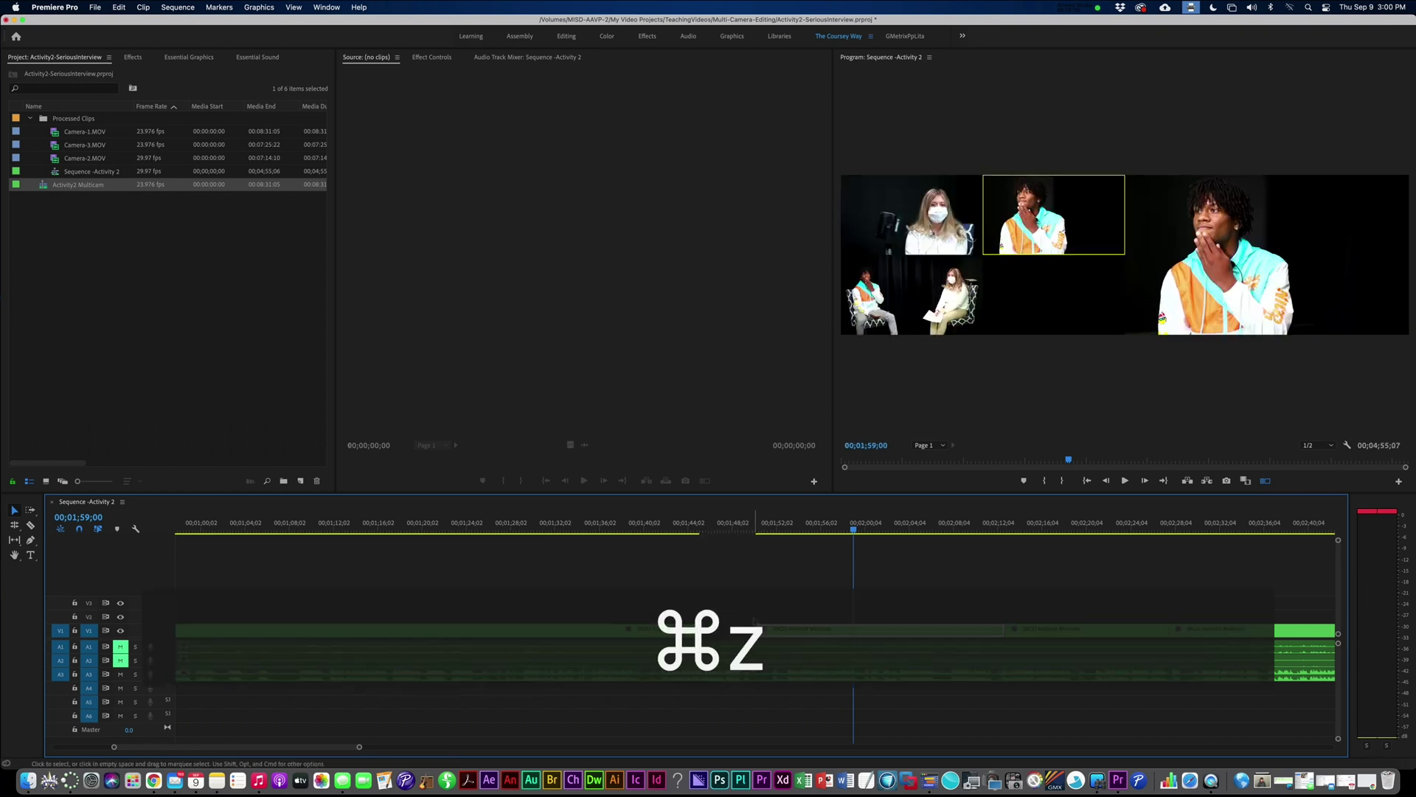
key(super+z)
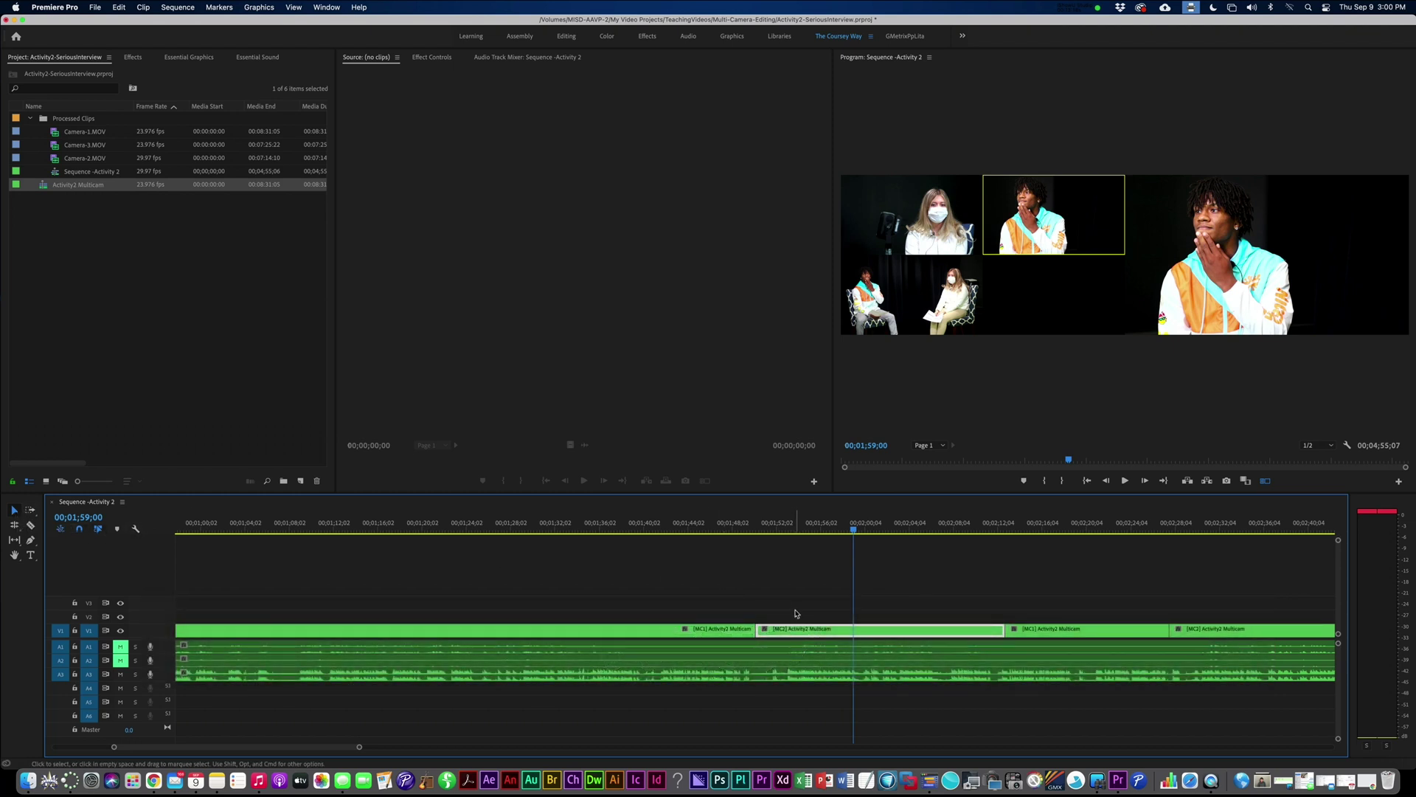
scroll(841, 603, down, 10)
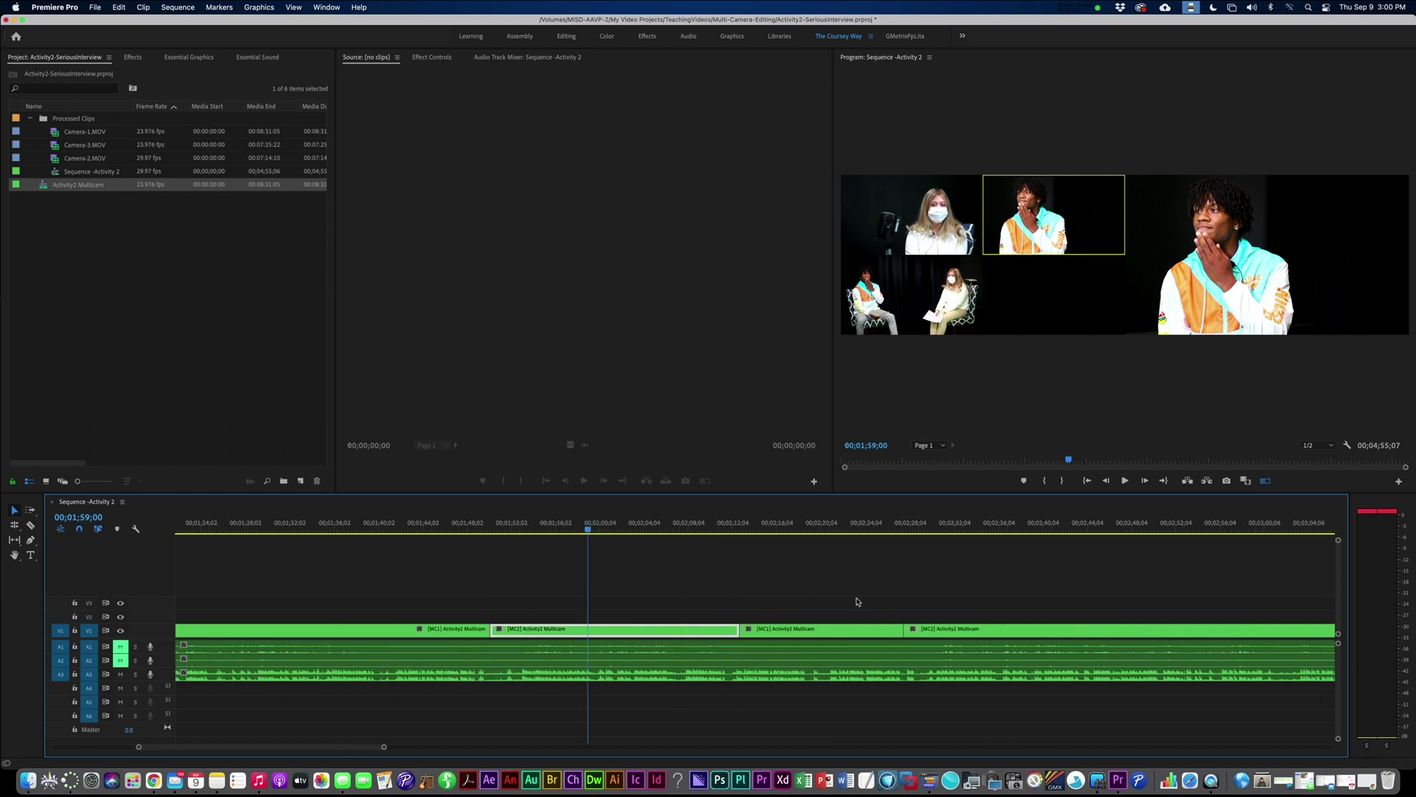
scroll(858, 602, down, 1)
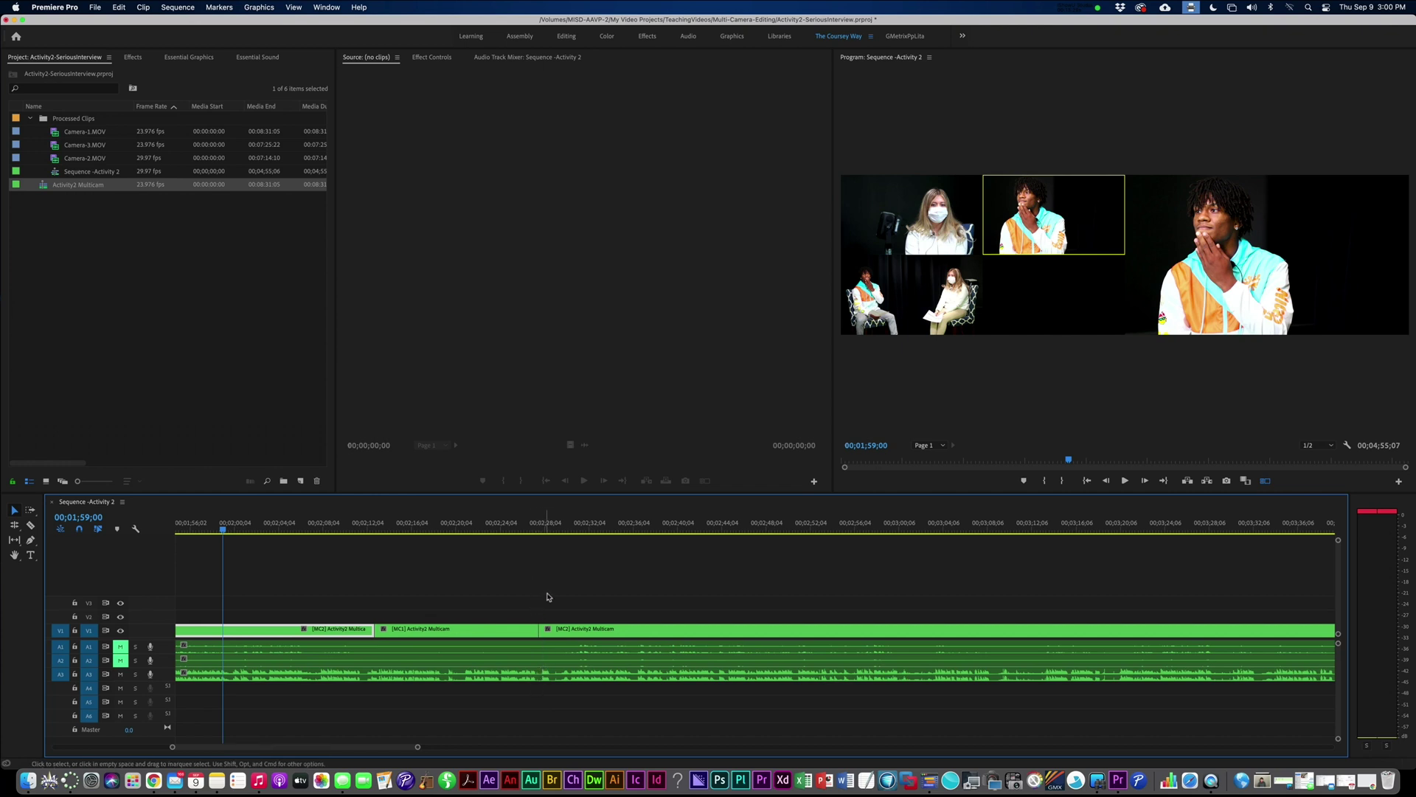
Step: Switch the live angle to camera 2 around 2:27 during playback
click(533, 531)
key(space)
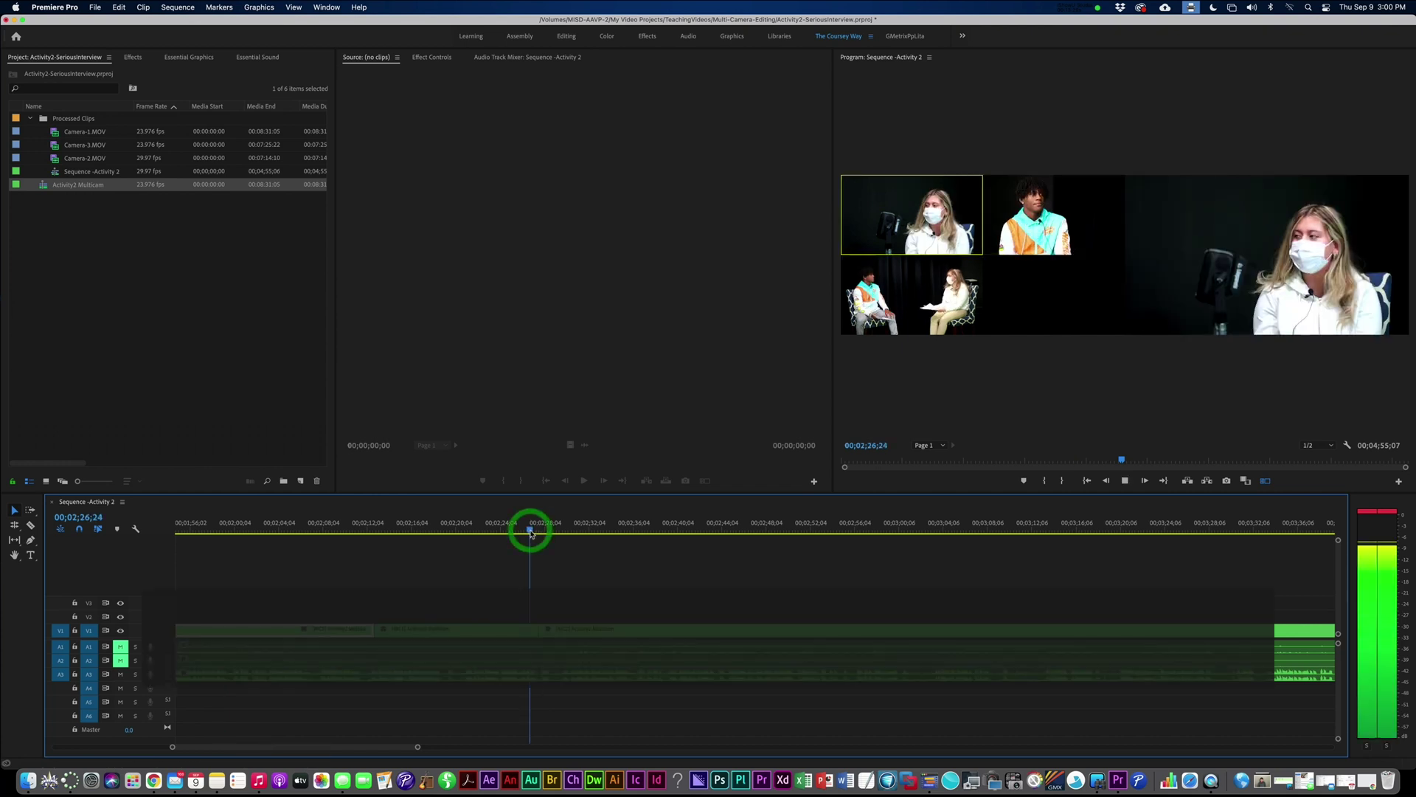
key(2)
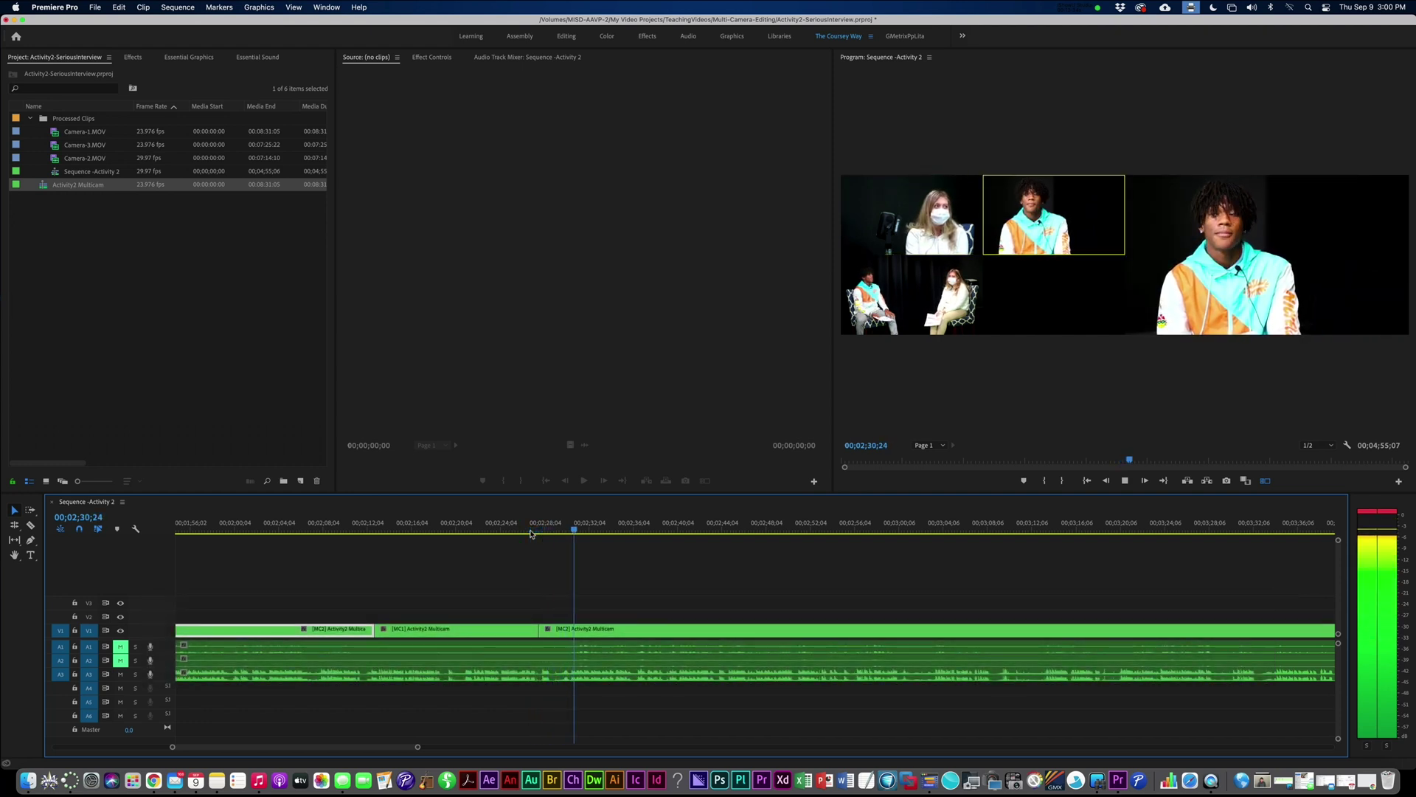
key(space)
Step: Razor the V1 video and A1 audio clips at 02;29;15
click(556, 525)
key(space)
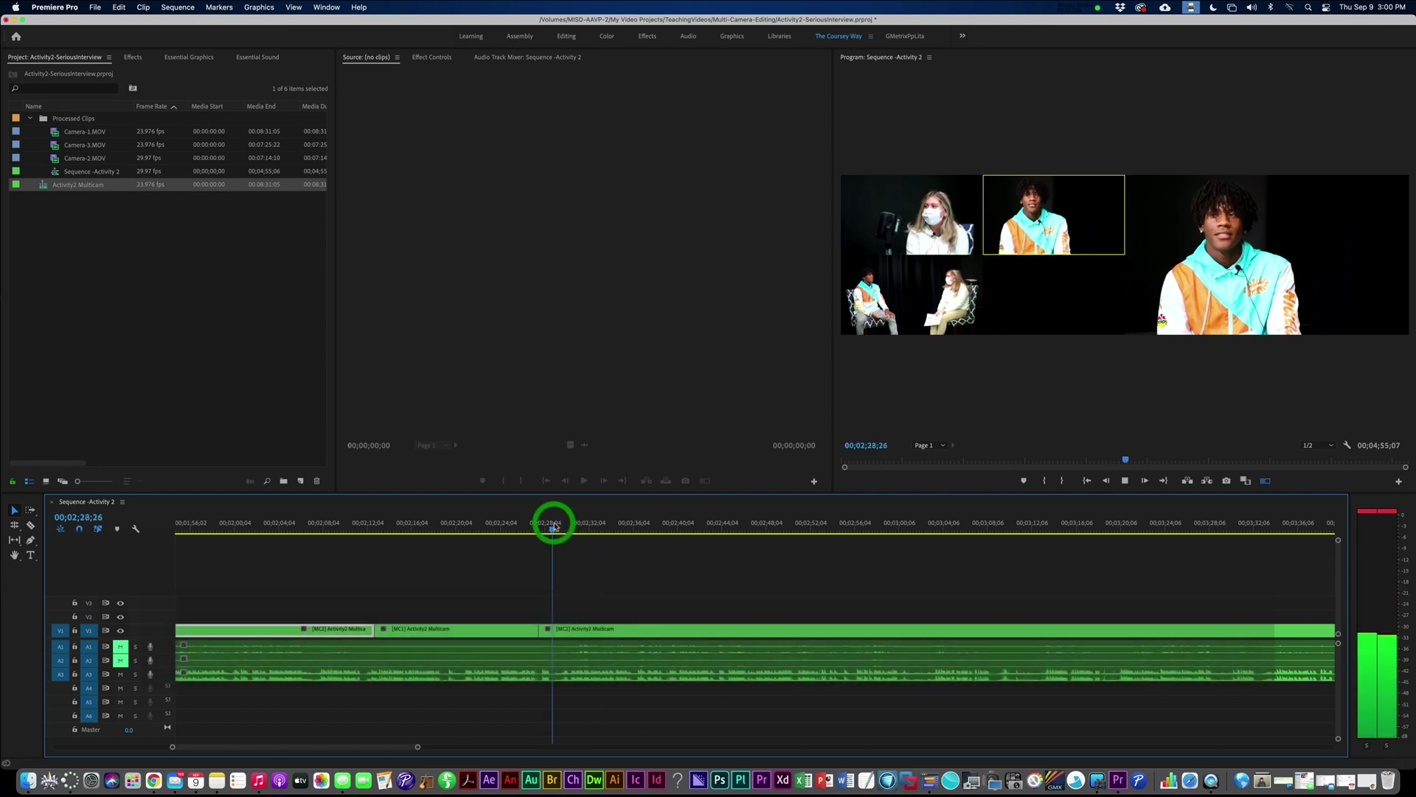
key(space)
key(c)
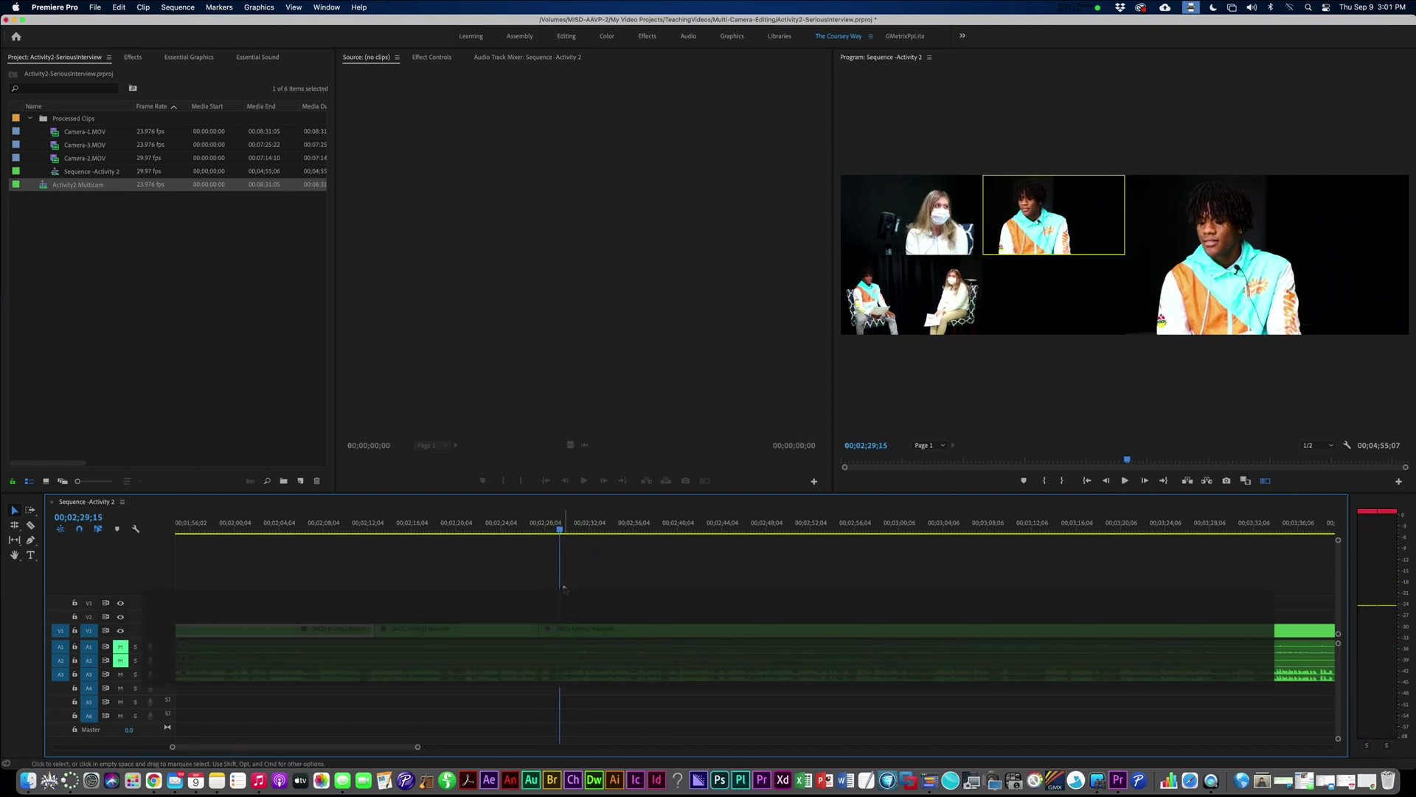
key(c)
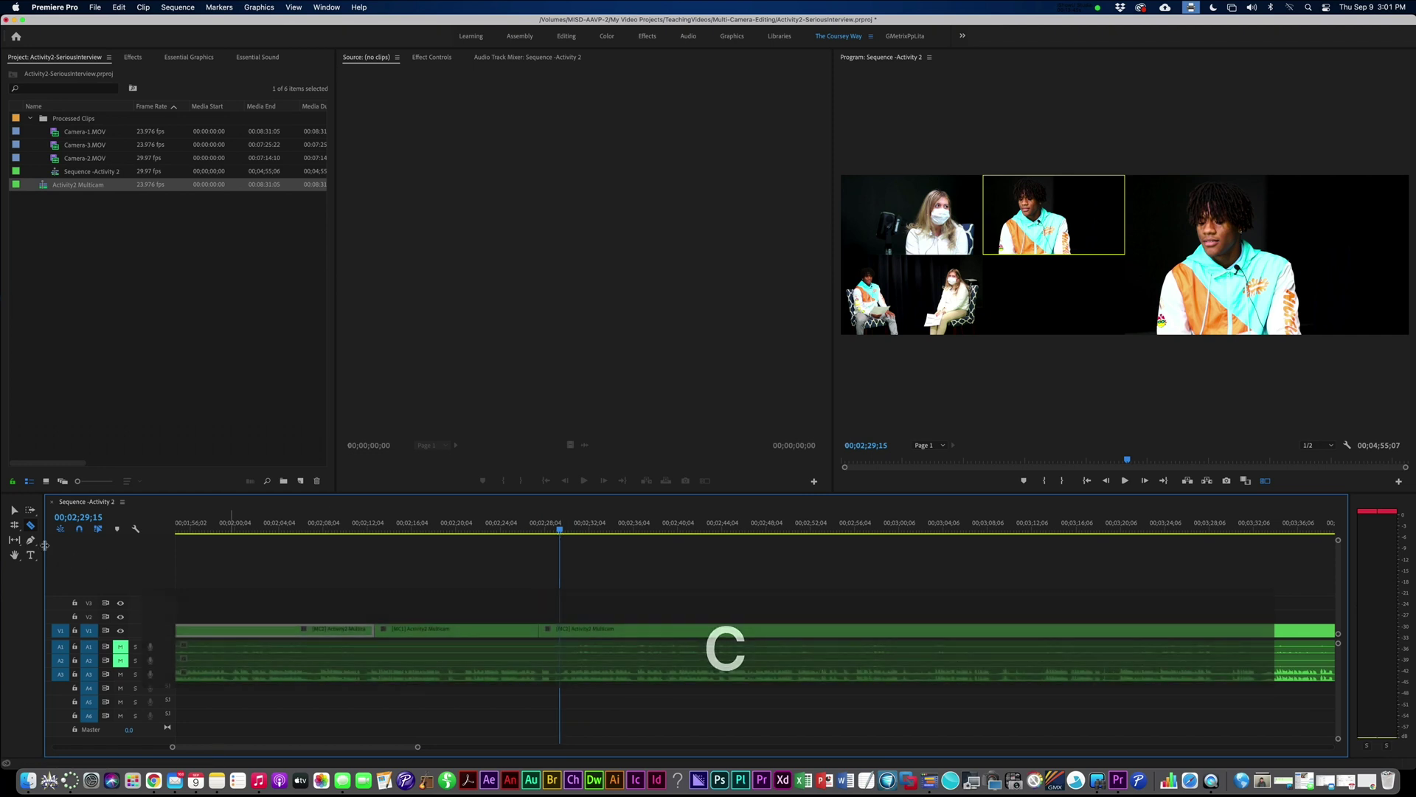
click(560, 629)
click(561, 646)
key(v)
Step: Find where the talk resumes near 3:33 and trim the next clip's video and audio start by +10;16
key(space)
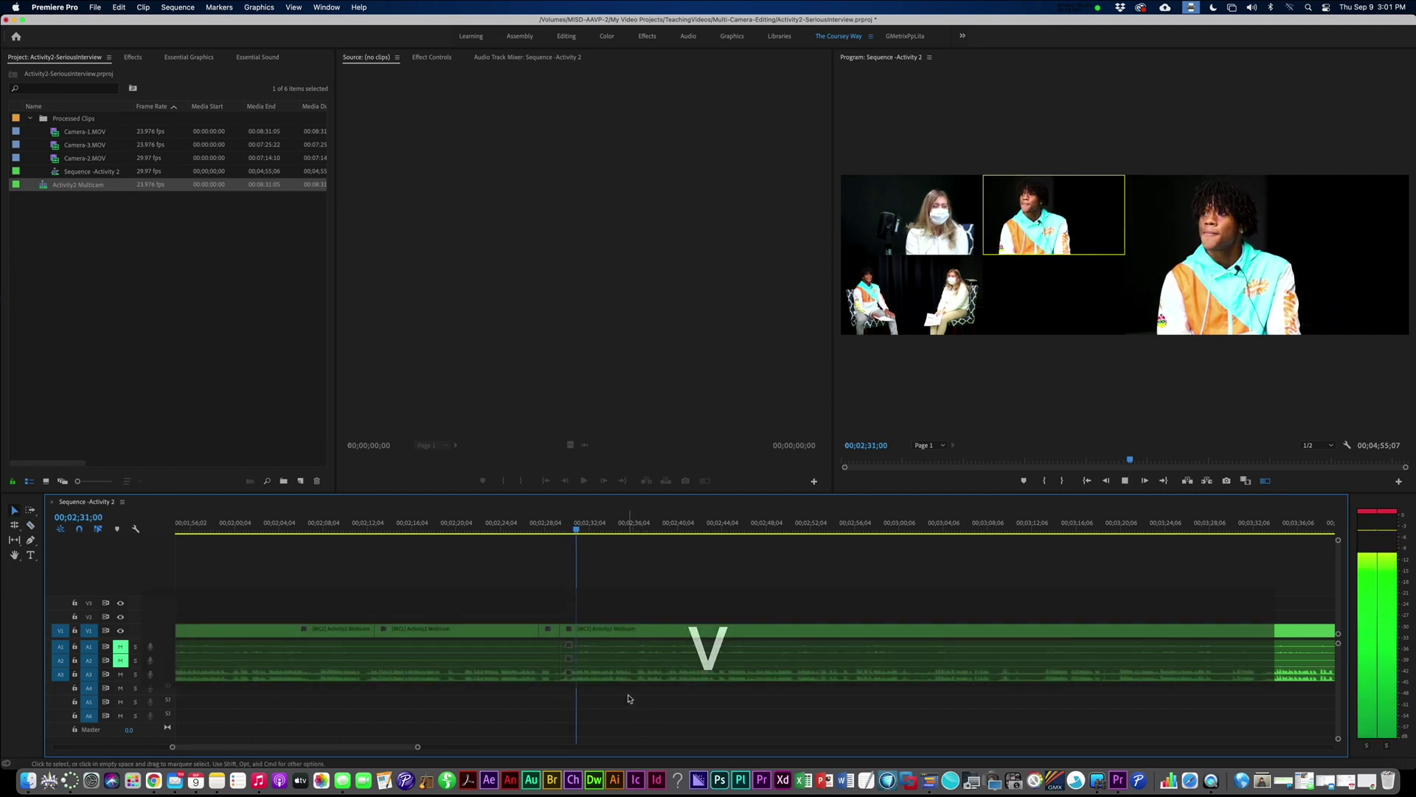
click(610, 529)
drag(612, 531, 1005, 529)
scroll(706, 540, right, 3)
key(l)
key(l)
key(l)
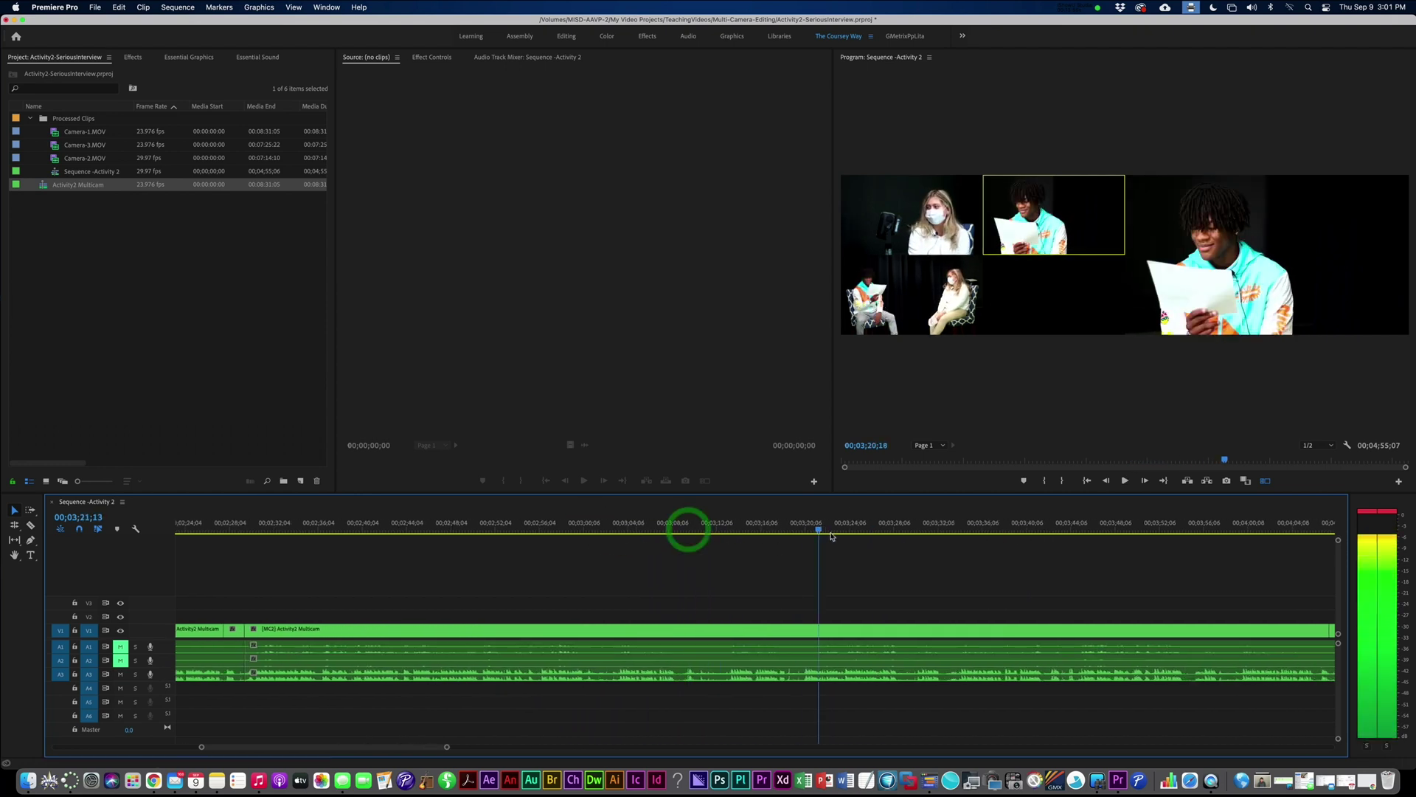
key(k)
click(653, 659)
scroll(591, 647, left, 3)
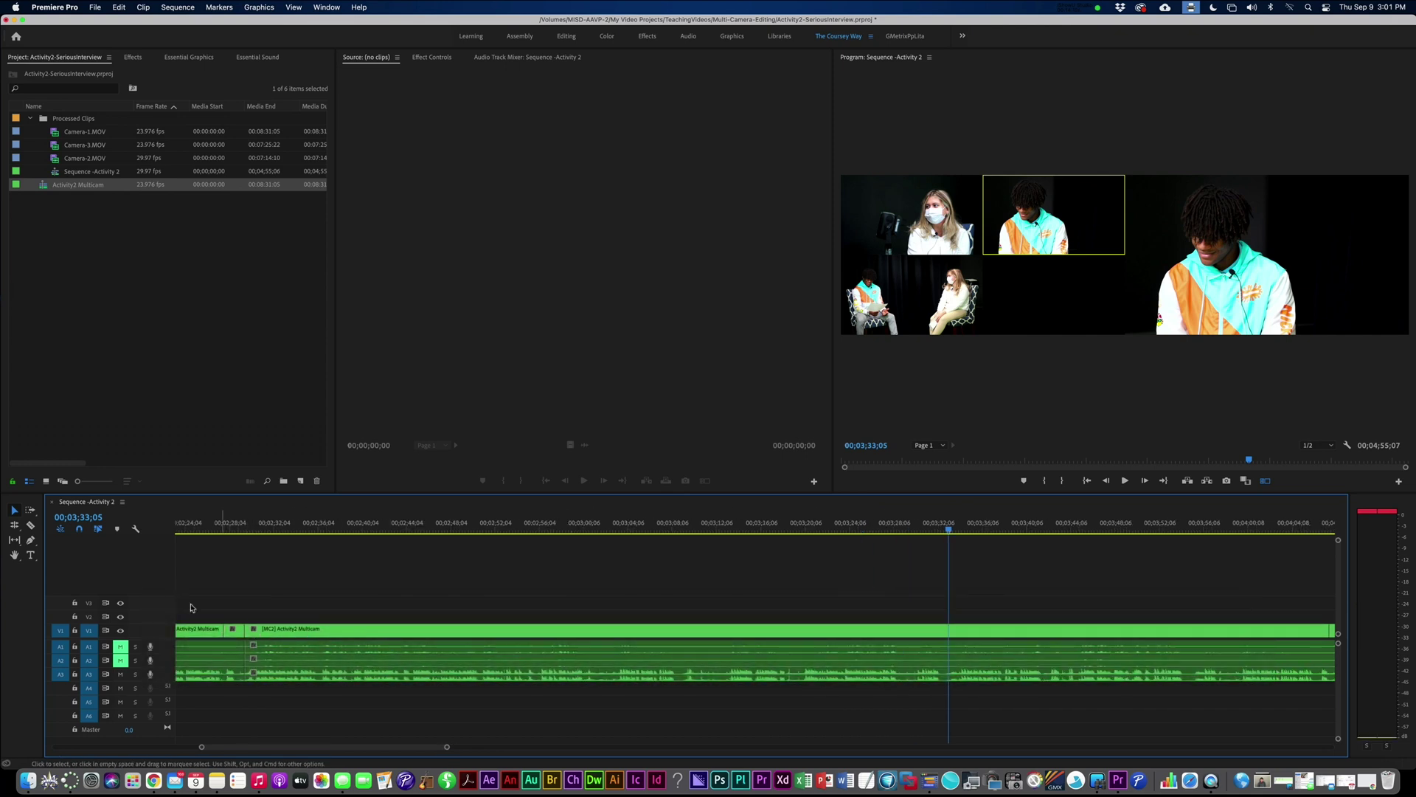
drag(247, 628, 366, 627)
drag(248, 641, 364, 636)
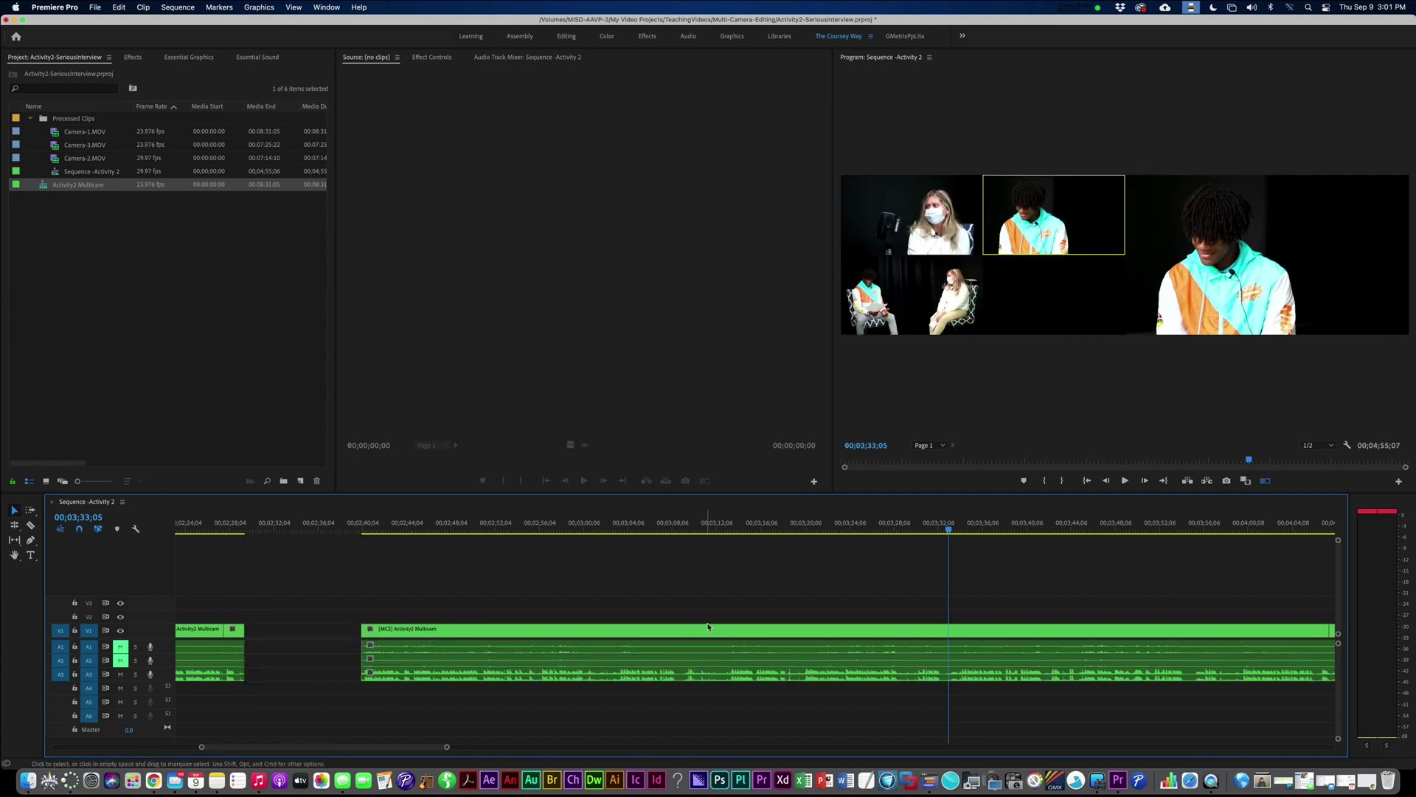
Step: Razor the clip at 03;33;05 and select the unwanted section between the cuts
key(c)
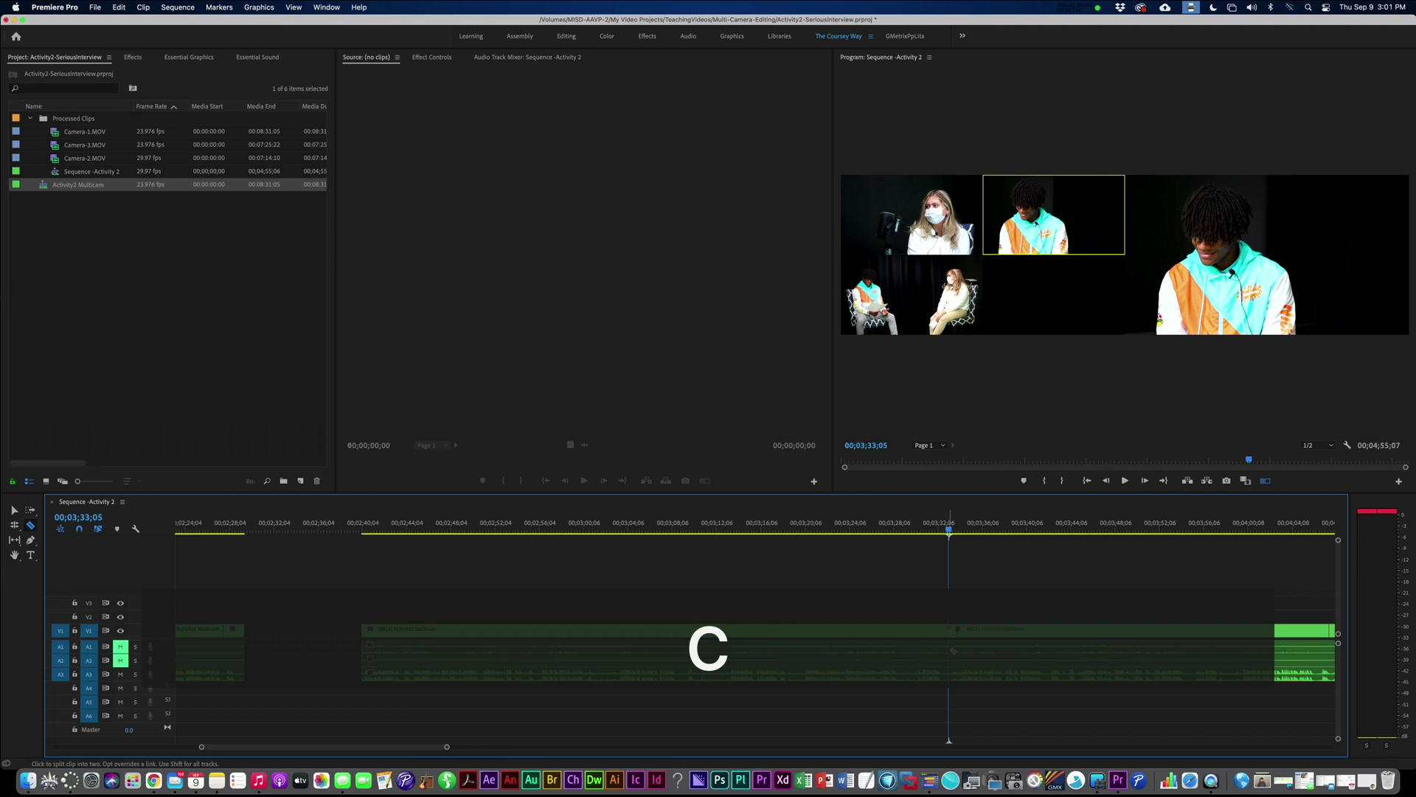
click(949, 633)
key(v)
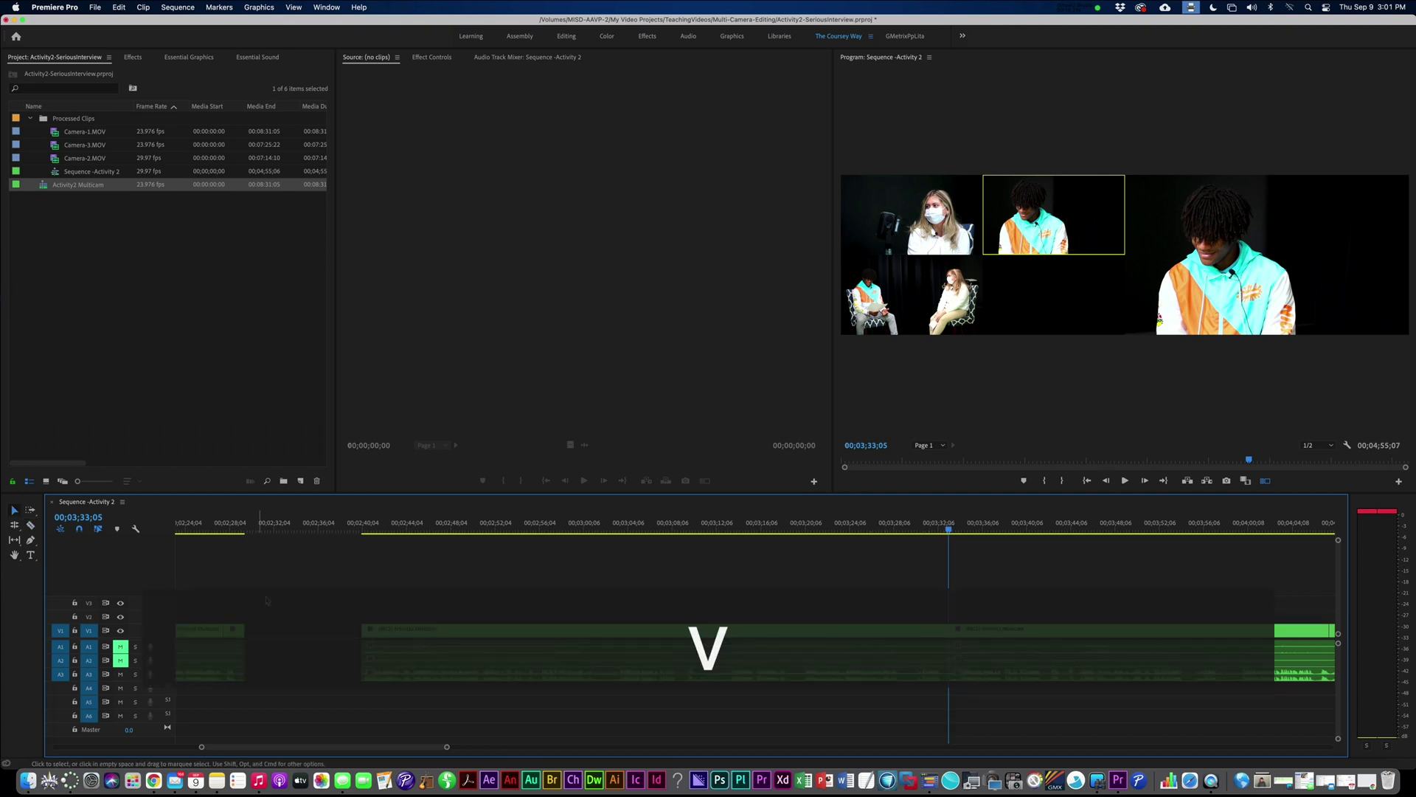
click(595, 624)
key(space)
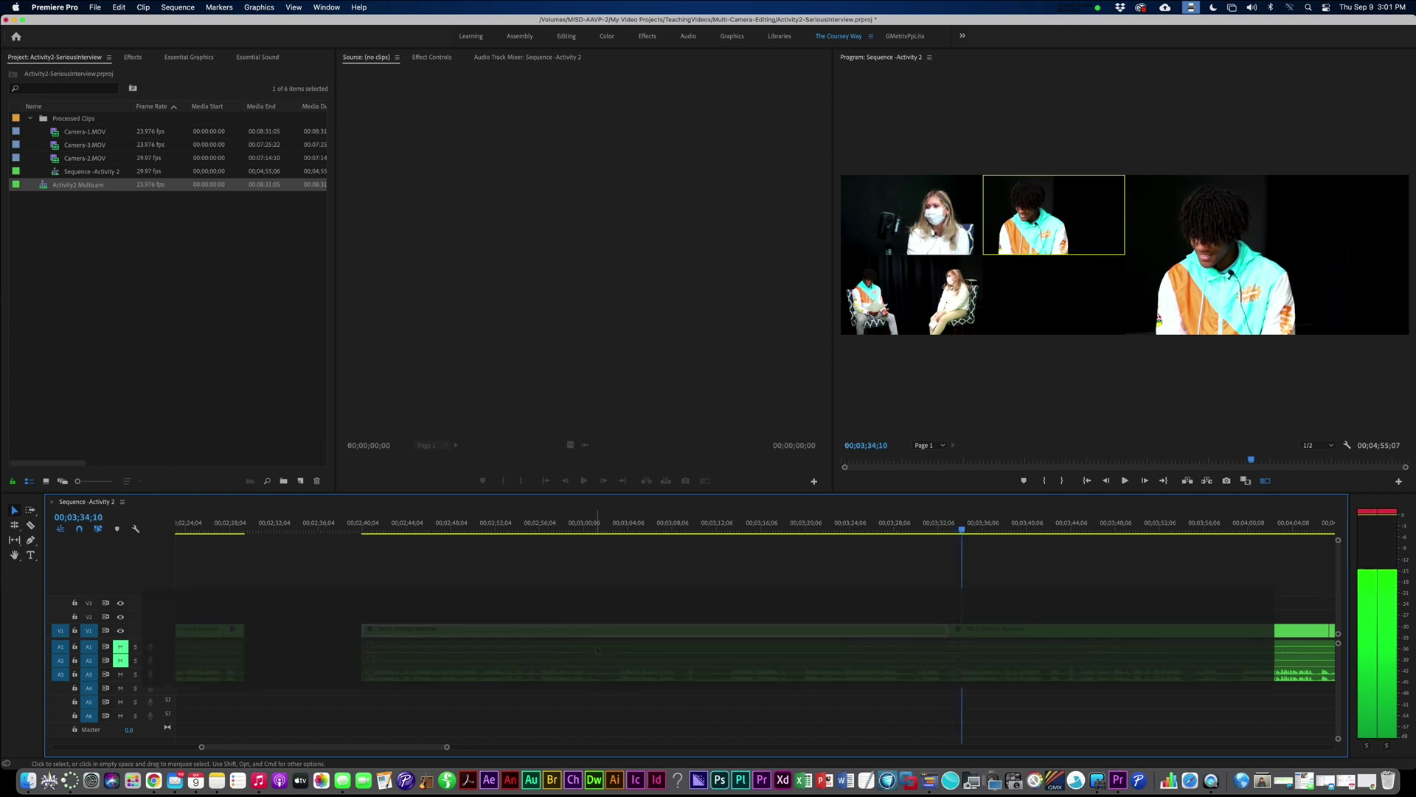
key(space)
Step: Delete the unwanted middle section and ripple-delete the leftover gap, shortening the sequence to 00;03;51;17
key(Delete)
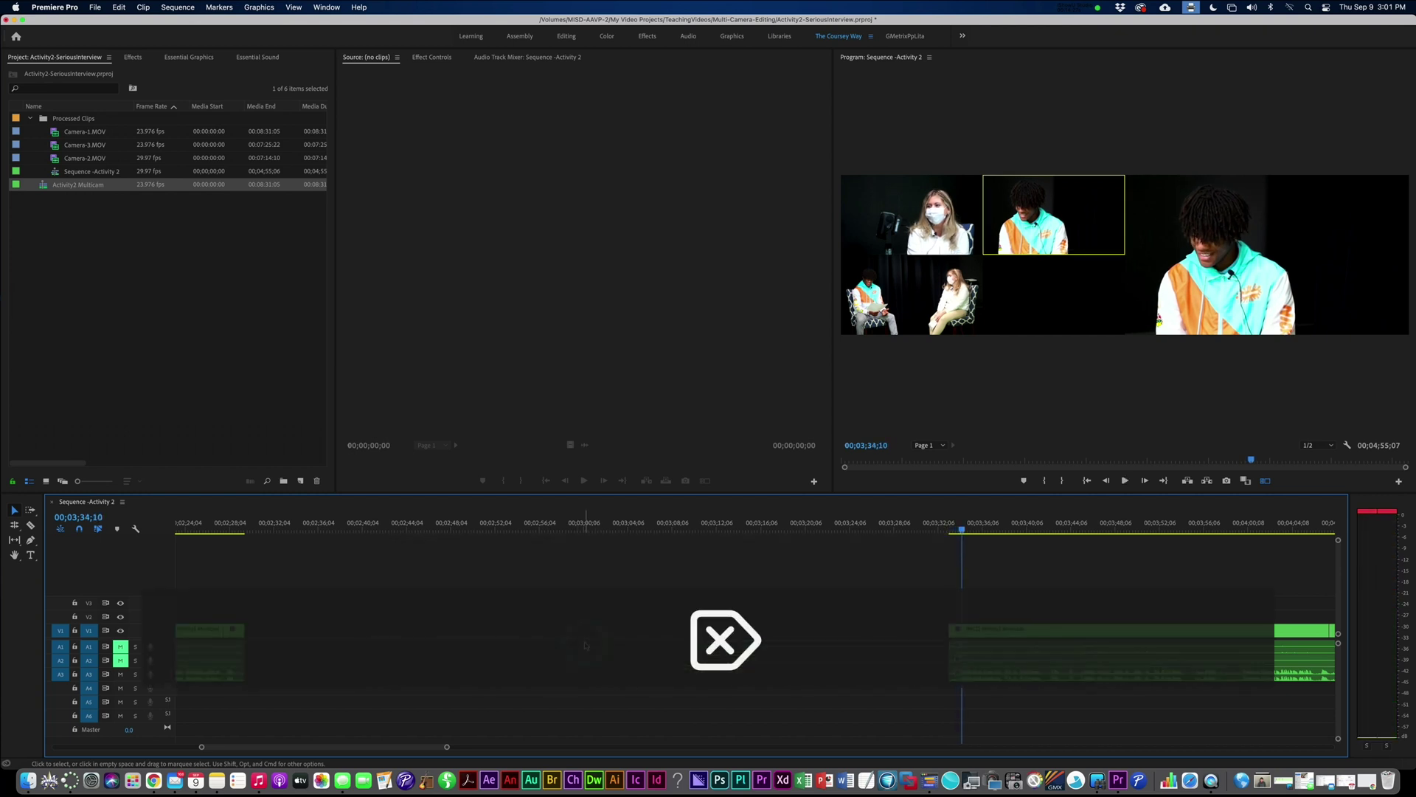
key(Delete)
click(457, 633)
key(Delete)
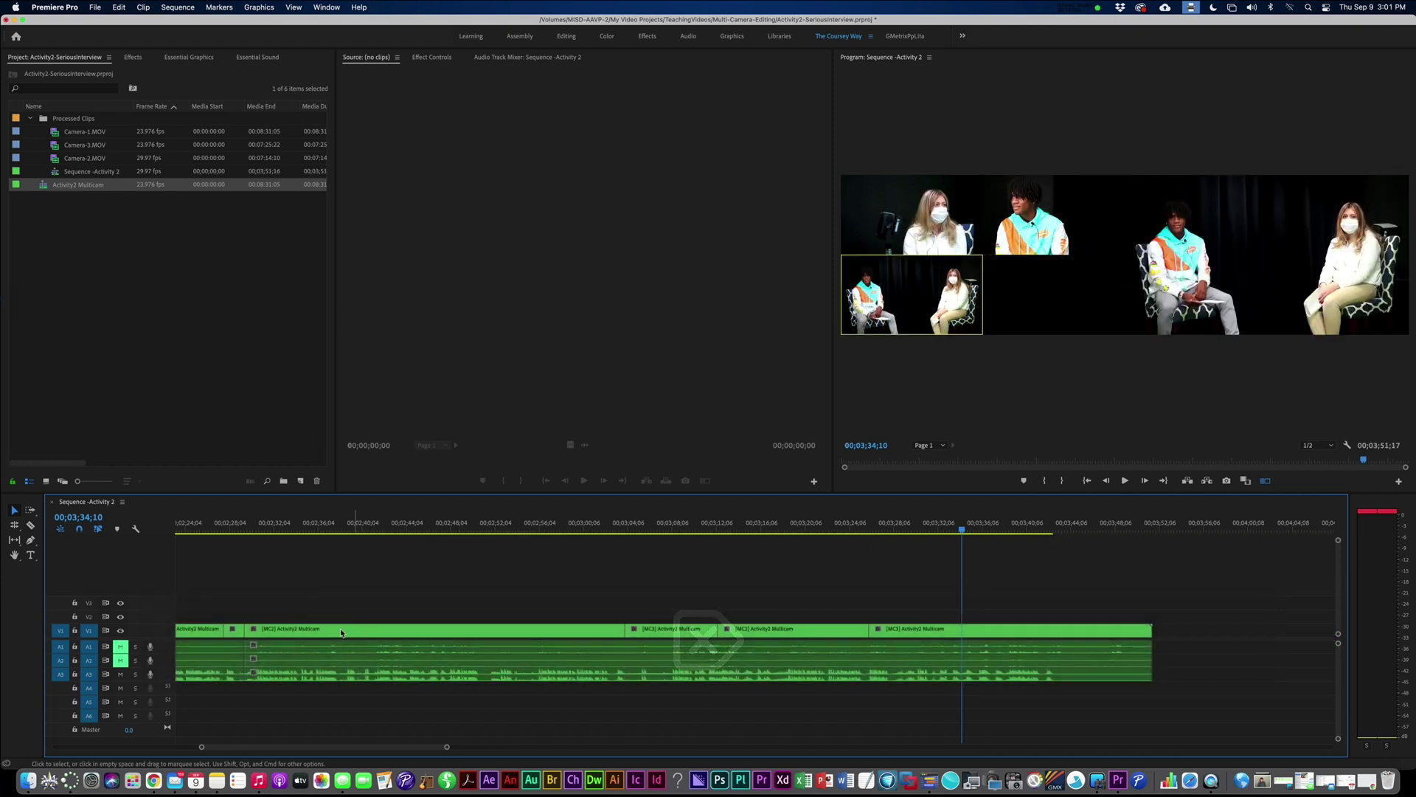
Step: Play back across the new join to check the edit
scroll(360, 551, left, 3)
click(359, 525)
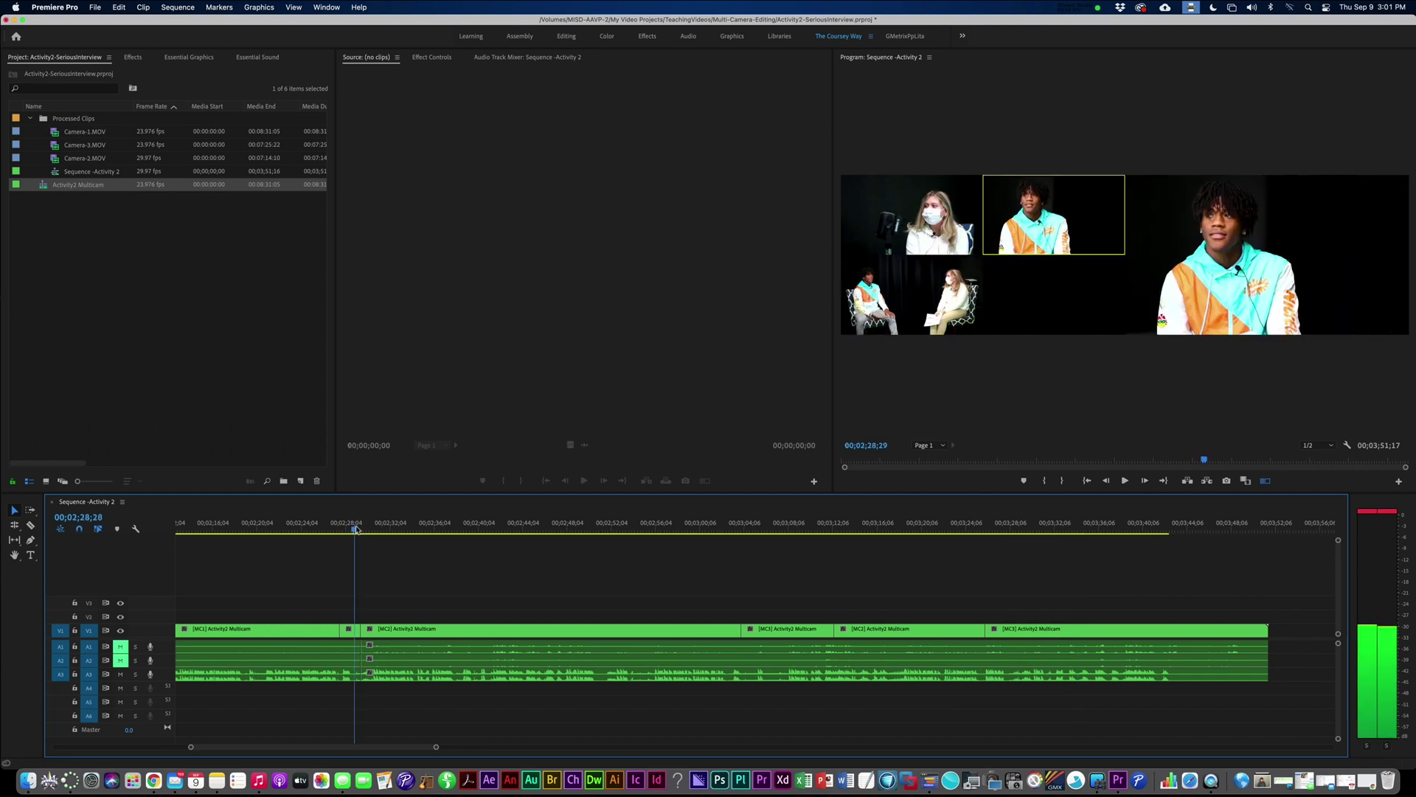
key(space)
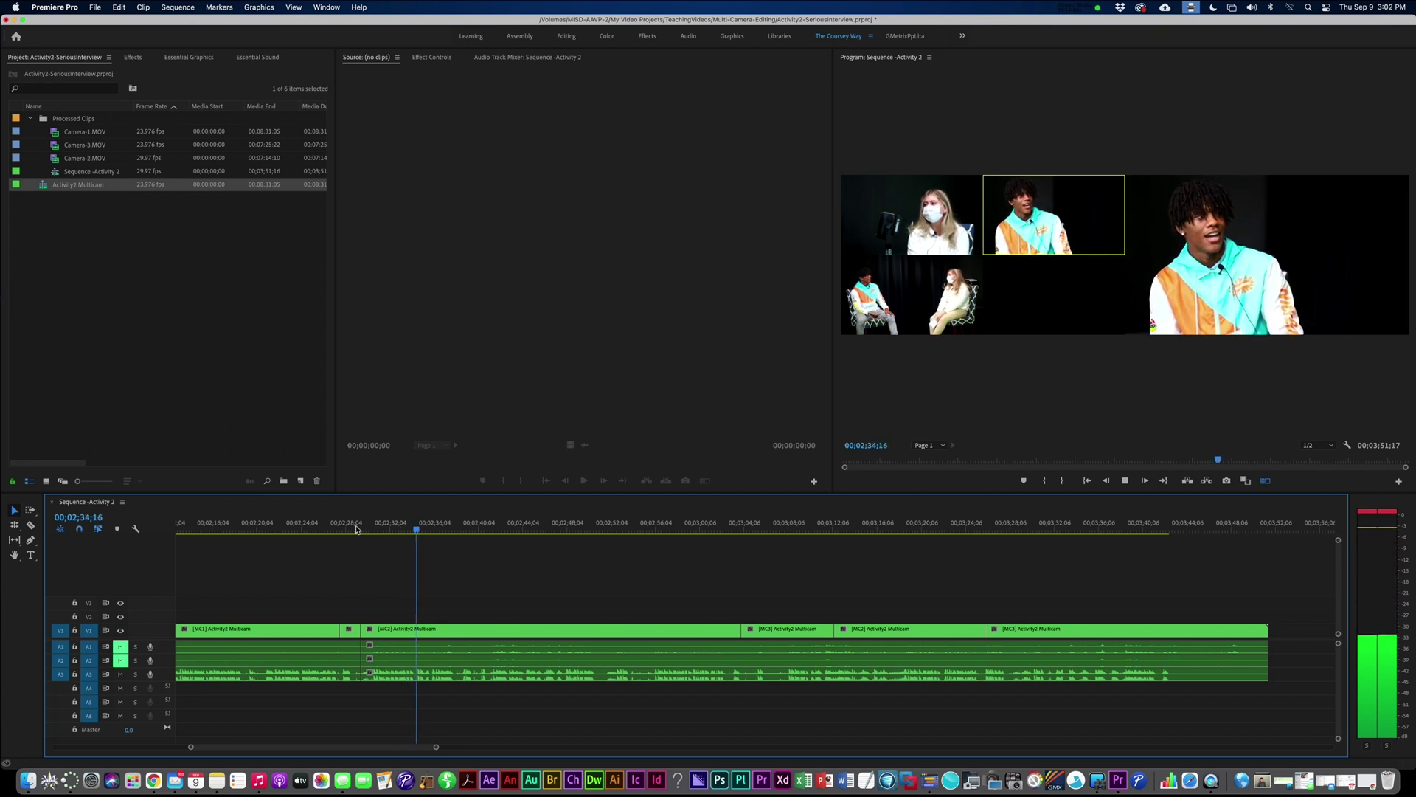
key(space)
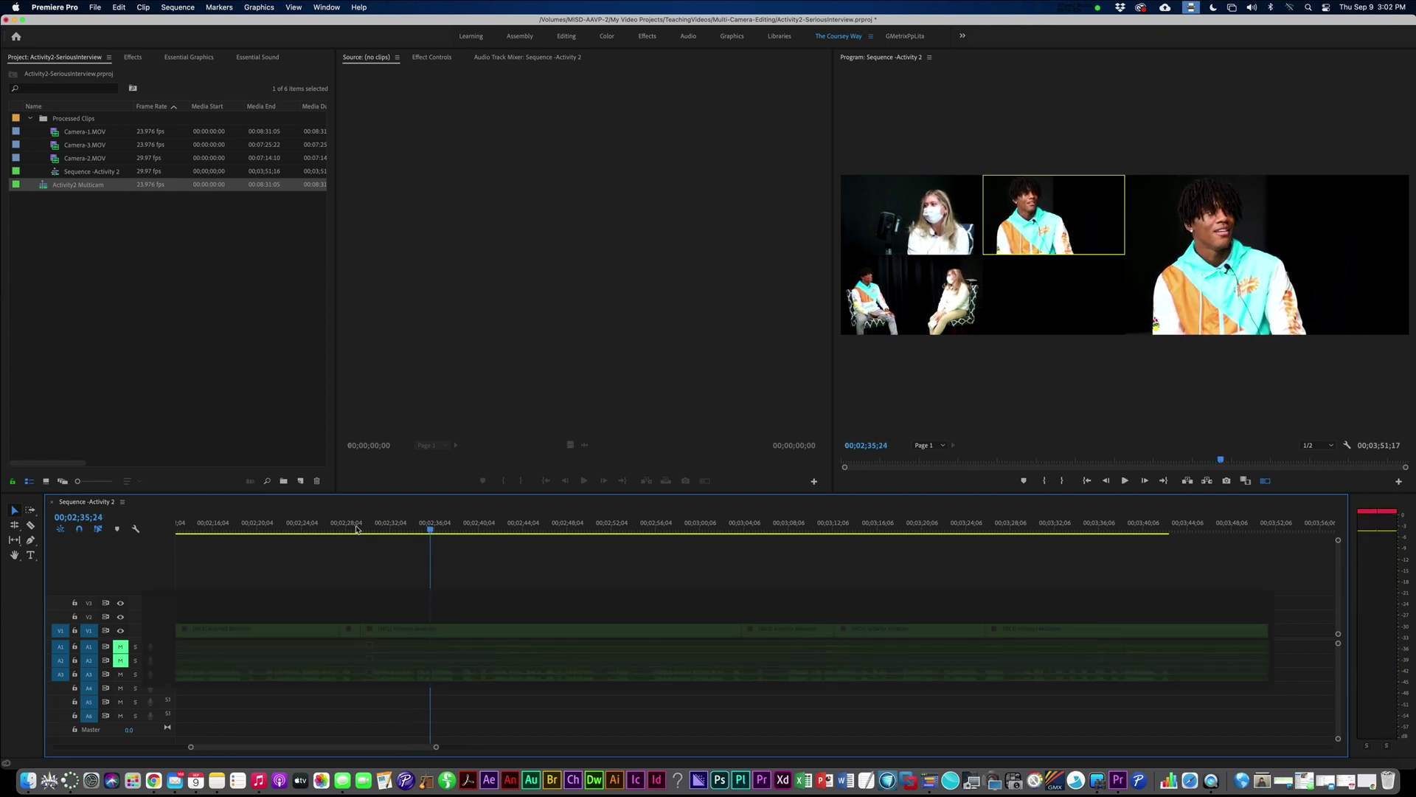